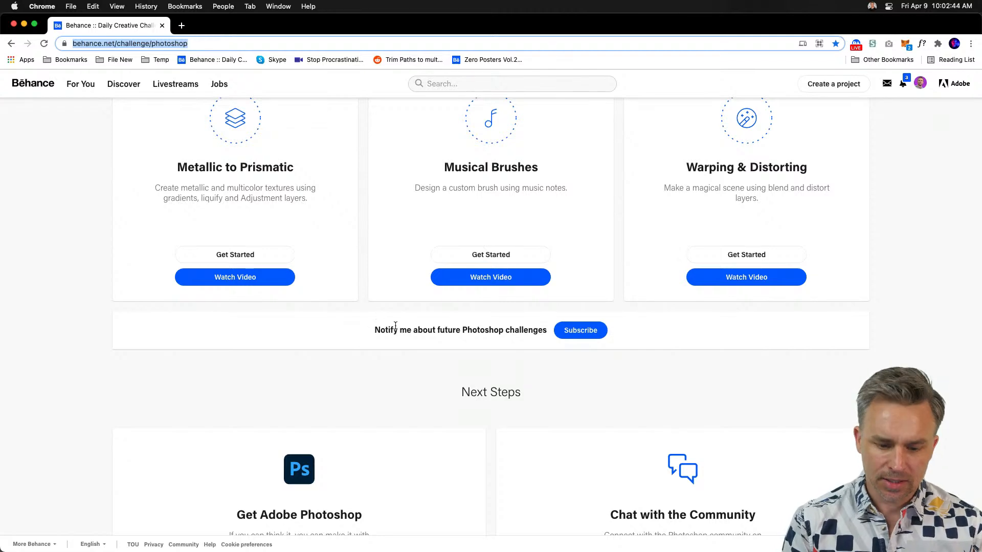
# Step: Find the April 9 Warping & Distorting challenge on the Behance challenge page and open its starter files
pyautogui.scroll(-4, 395, 325)
pyautogui.scroll(5, 394, 325)
pyautogui.scroll(1, 395, 325)
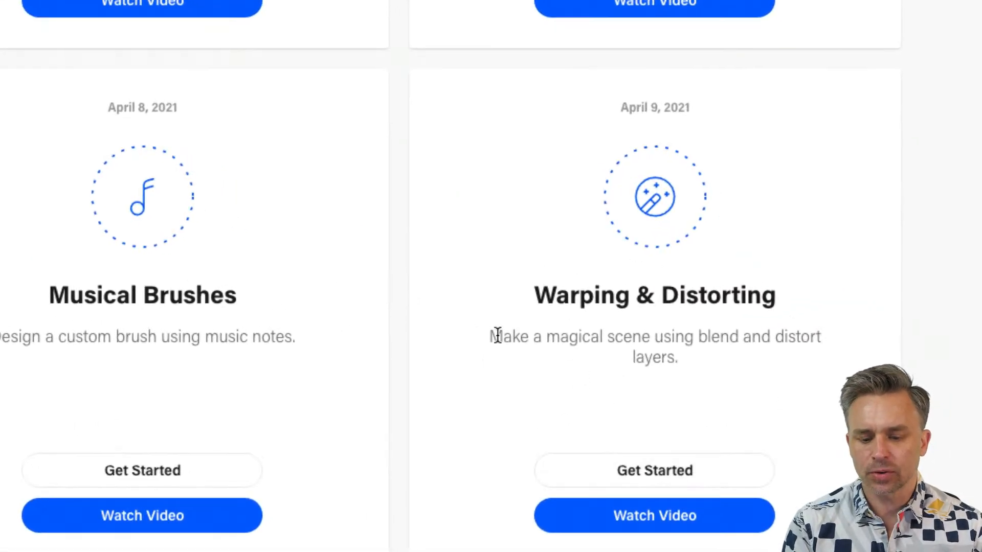
pyautogui.moveTo(492, 336); pyautogui.dragTo(738, 377)
pyautogui.click(744, 382)
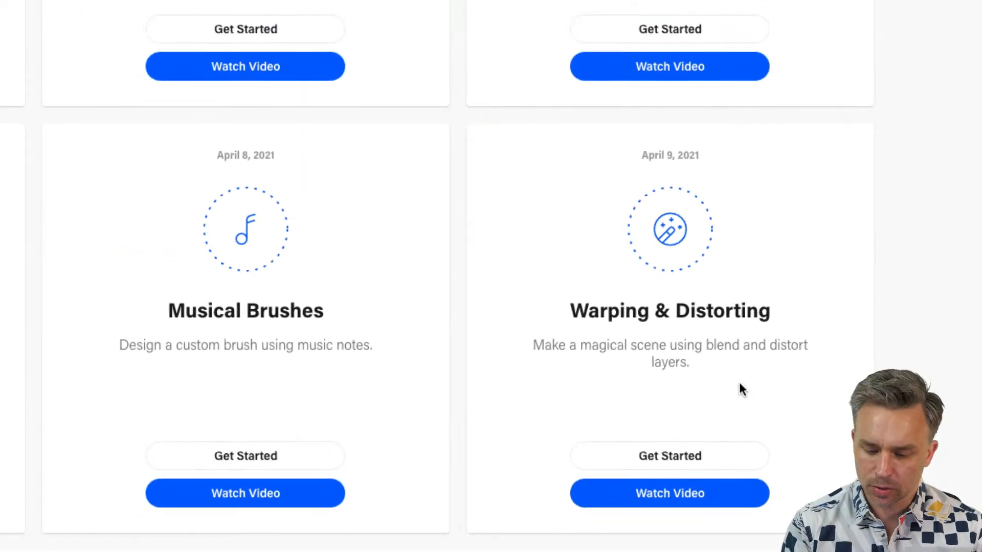
pyautogui.click(656, 463)
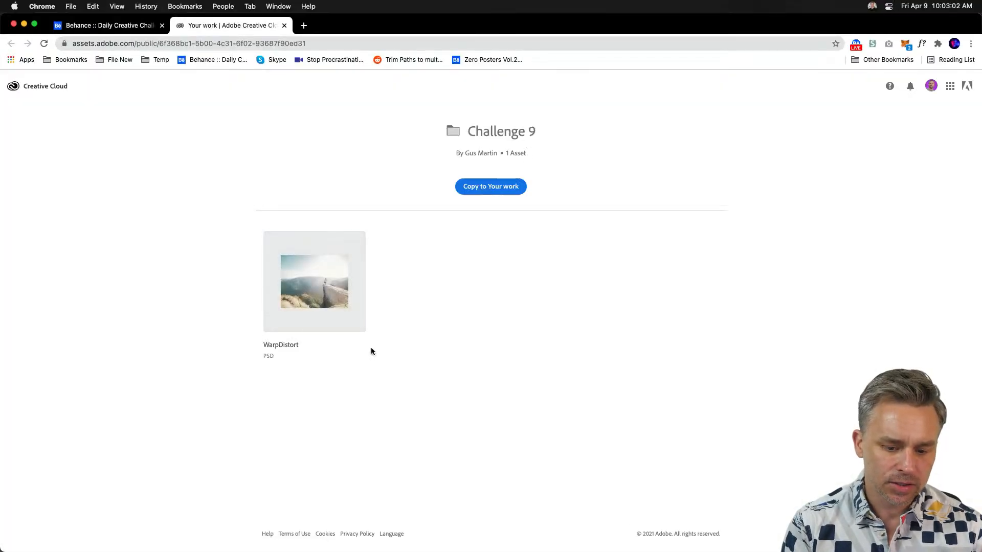
# Step: Download the WarpDistort PSD from the Challenge 9 folder and open the downloaded file in Photoshop
pyautogui.click(357, 344)
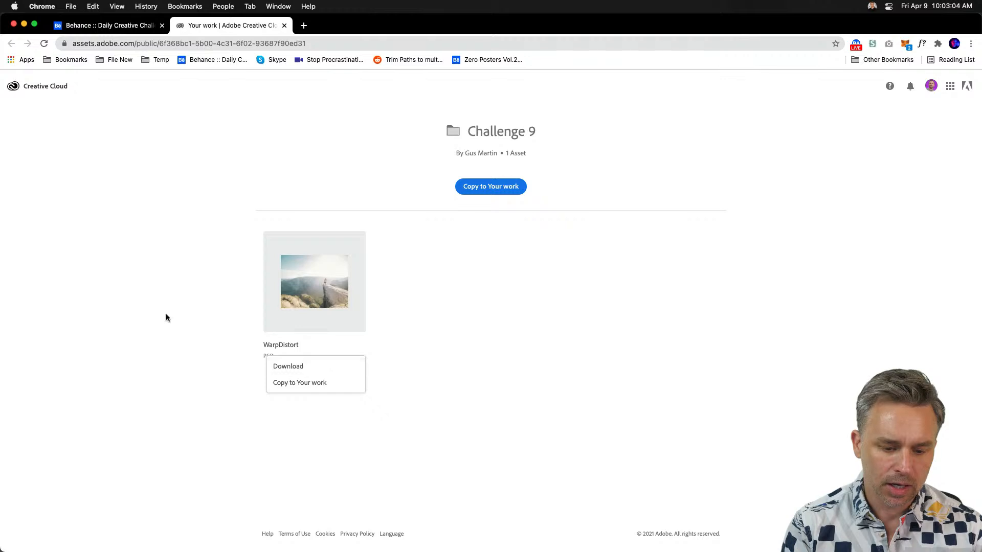
pyautogui.click(357, 344)
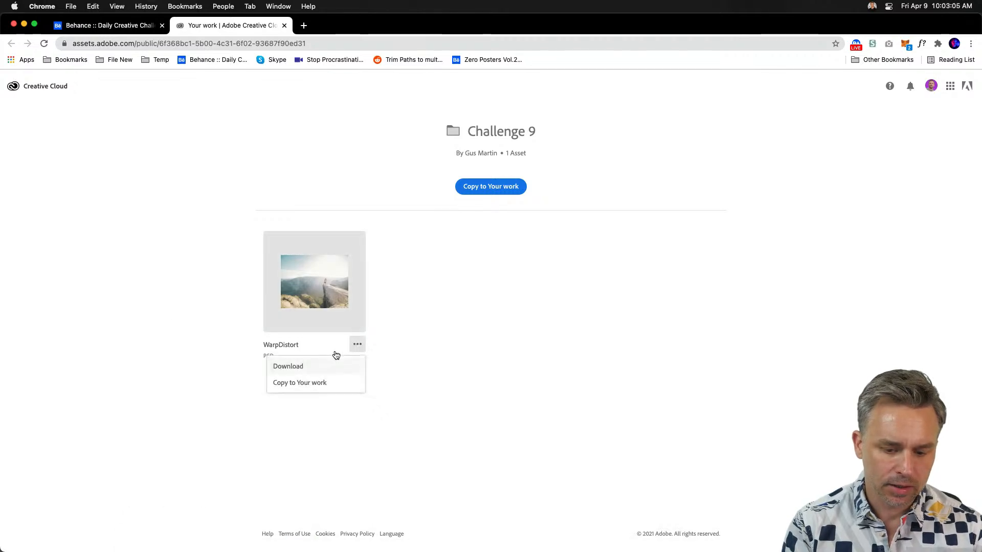
pyautogui.click(308, 366)
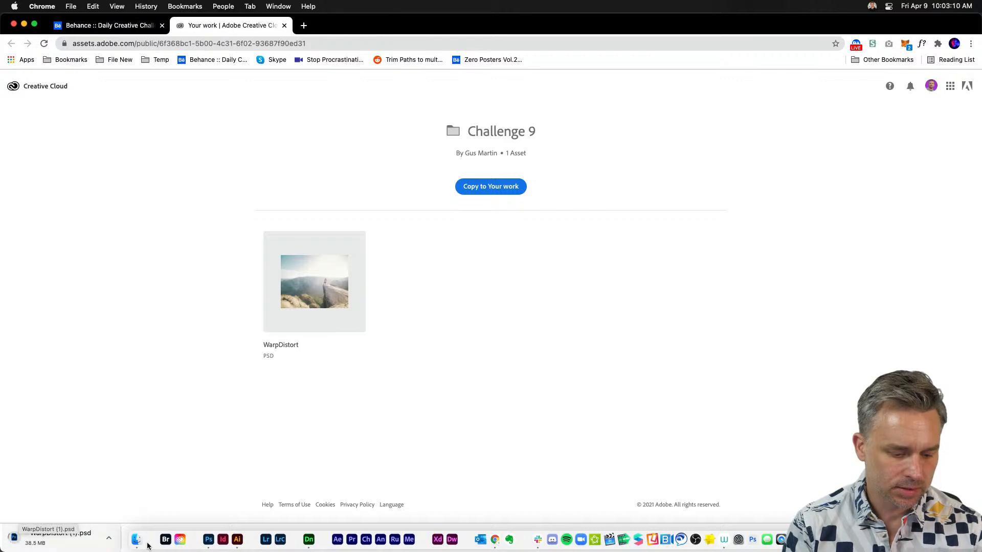
pyautogui.click(22, 545)
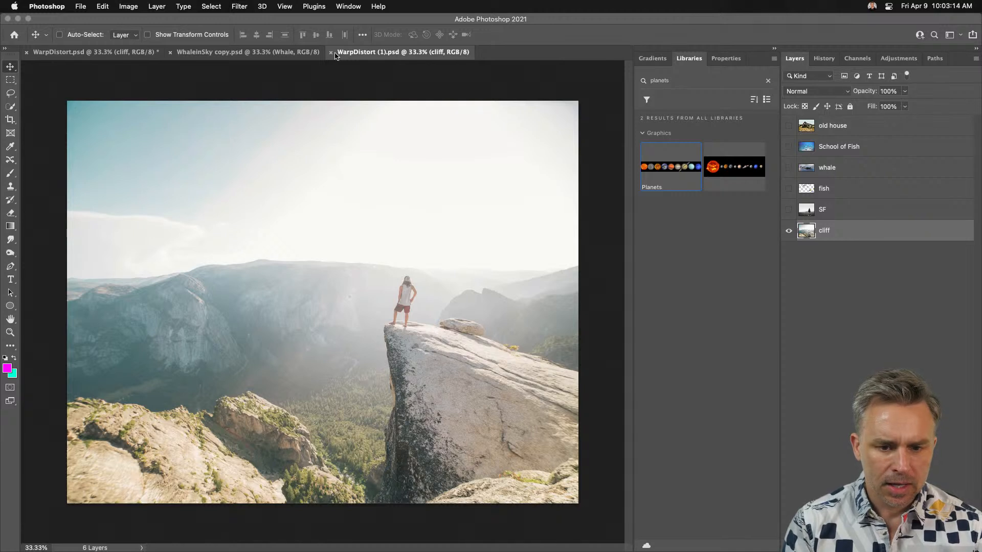
# Step: Close the duplicate WarpDistort (1).psd and collapse the Libraries panel group to give the cliff image more room
pyautogui.click(330, 52)
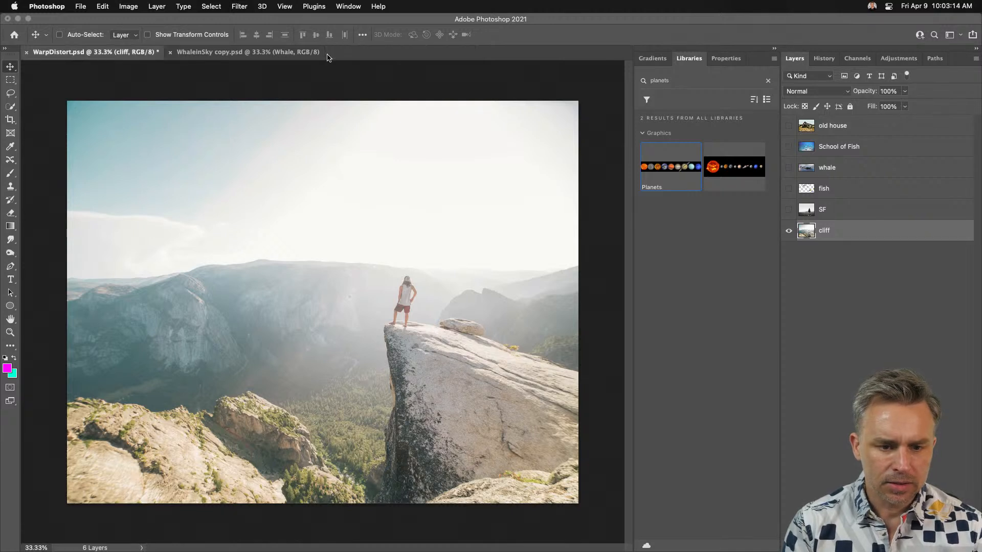
pyautogui.click(774, 49)
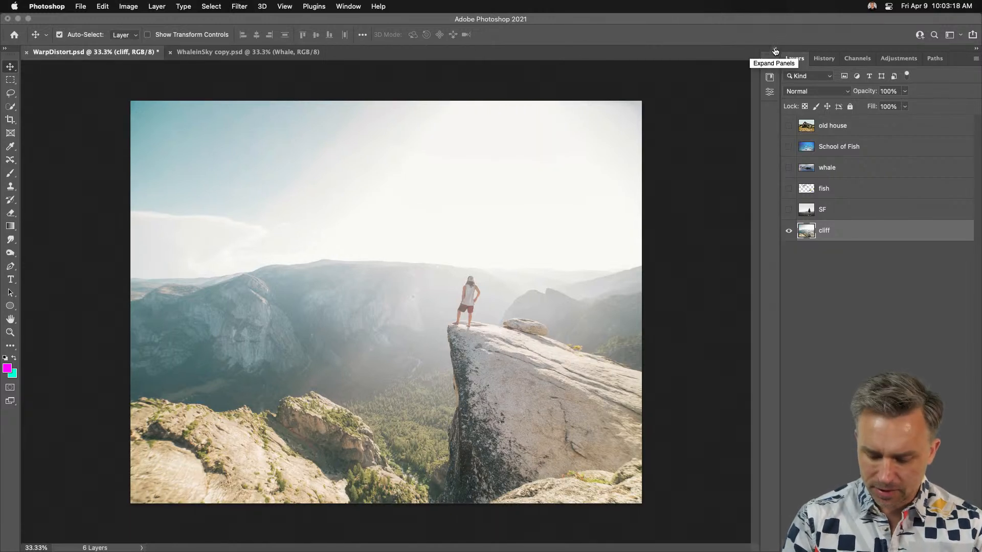
pyautogui.press('super+0')
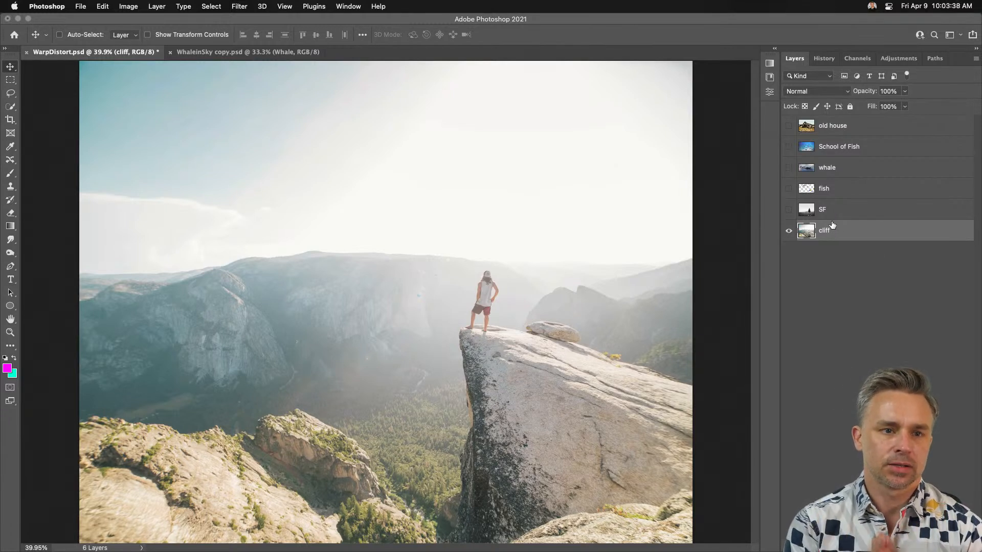
# Step: Toggle the SF layer's visibility to compare it with the cliff background, leaving SF shown
pyautogui.click(789, 210)
pyautogui.click(792, 211)
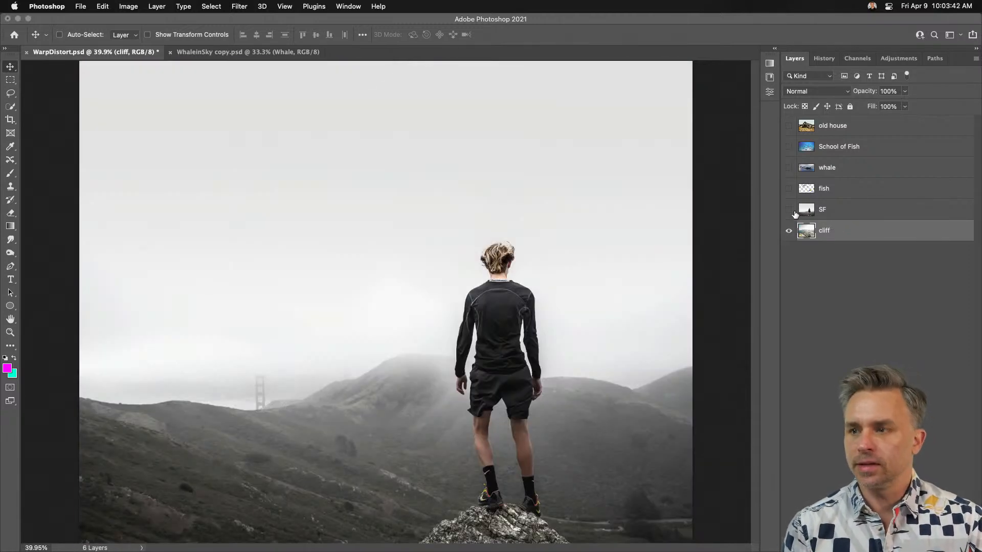
pyautogui.click(792, 211)
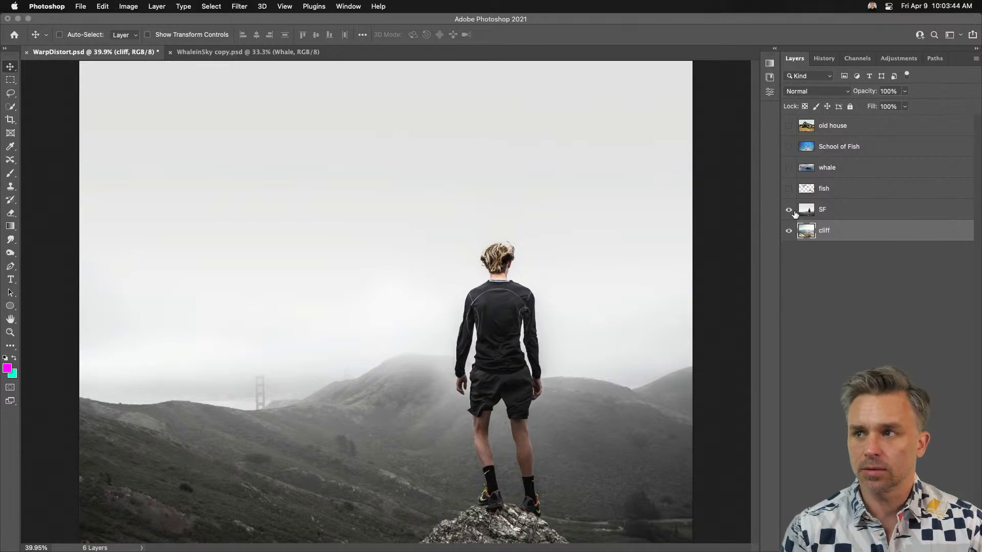
pyautogui.click(792, 211)
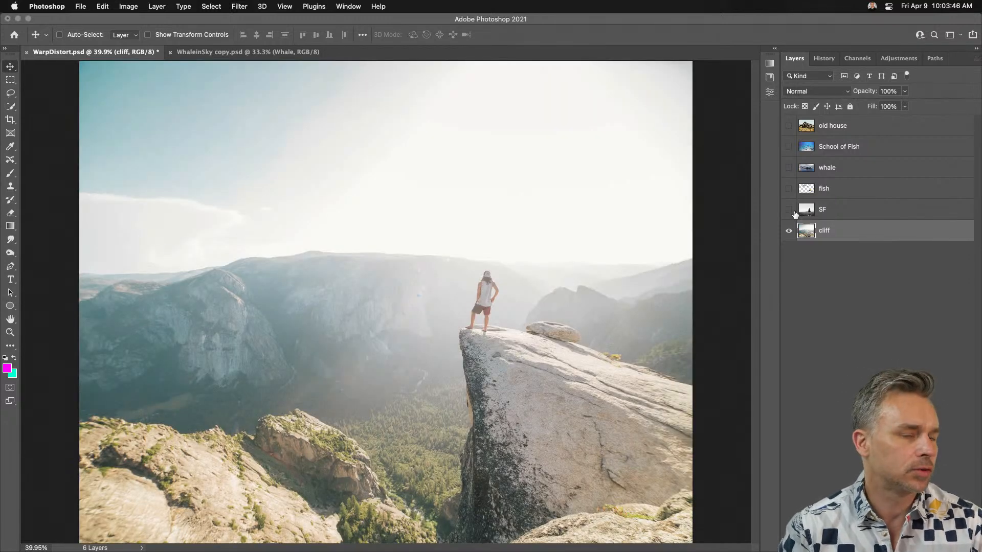
pyautogui.click(793, 211)
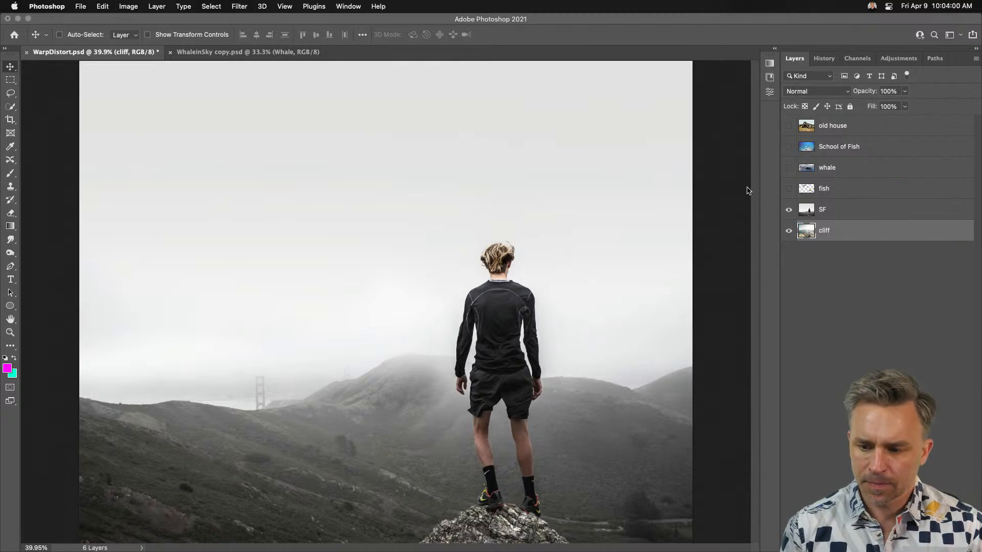
# Step: Show the fish and whale layers to examine them over the SF background
pyautogui.click(789, 189)
pyautogui.click(806, 189)
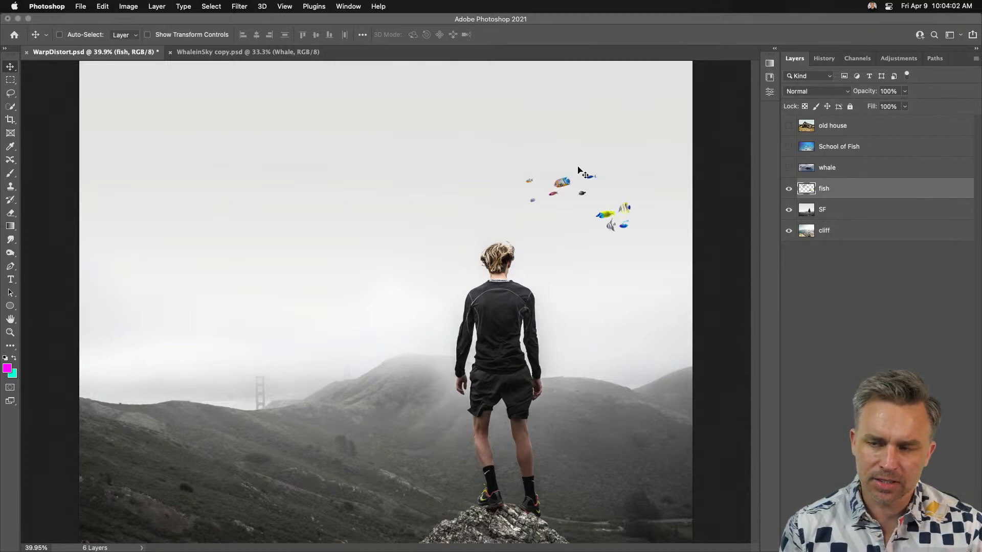
pyautogui.click(793, 169)
pyautogui.click(836, 167)
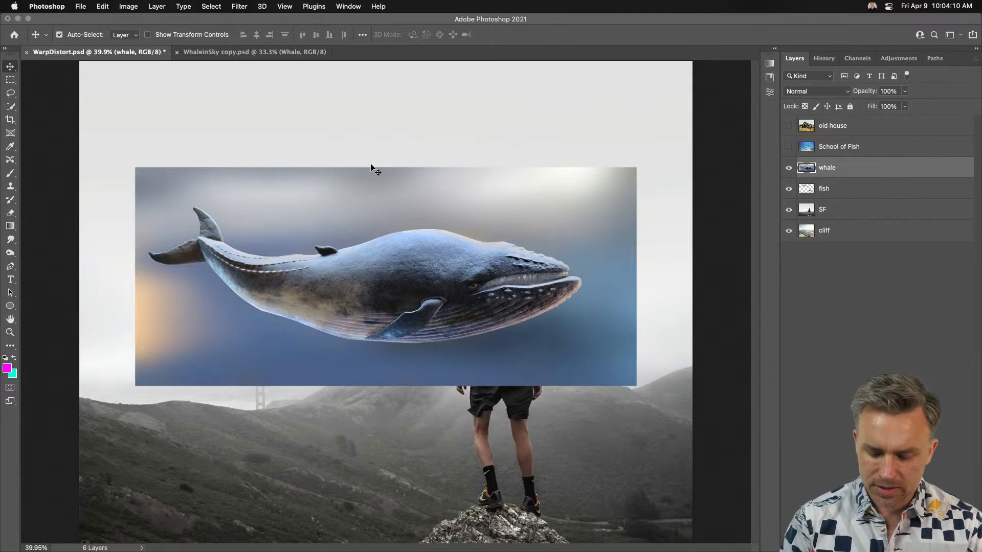
pyautogui.press('super+equal')
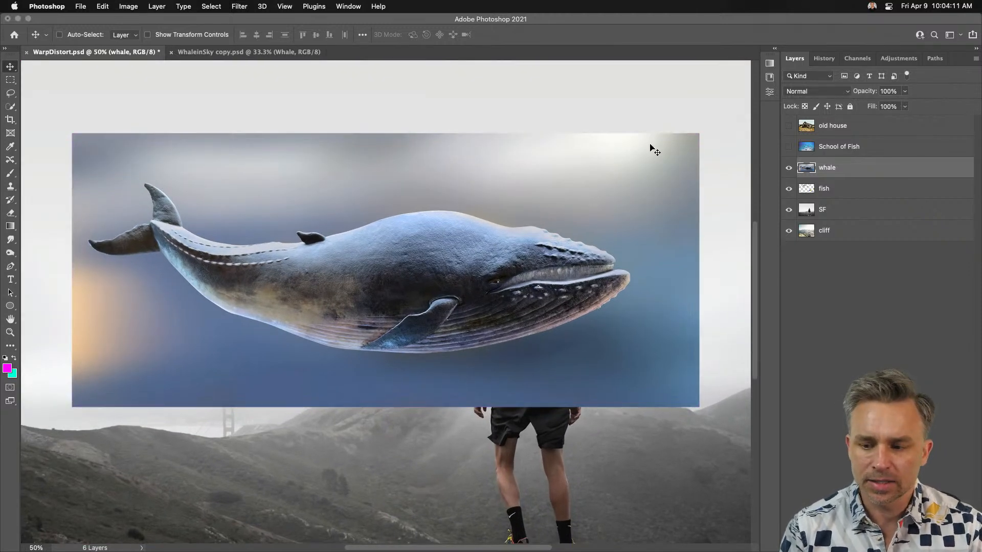
# Step: Show the School of Fish layer and move its image down and left, below the whale's body
pyautogui.click(788, 148)
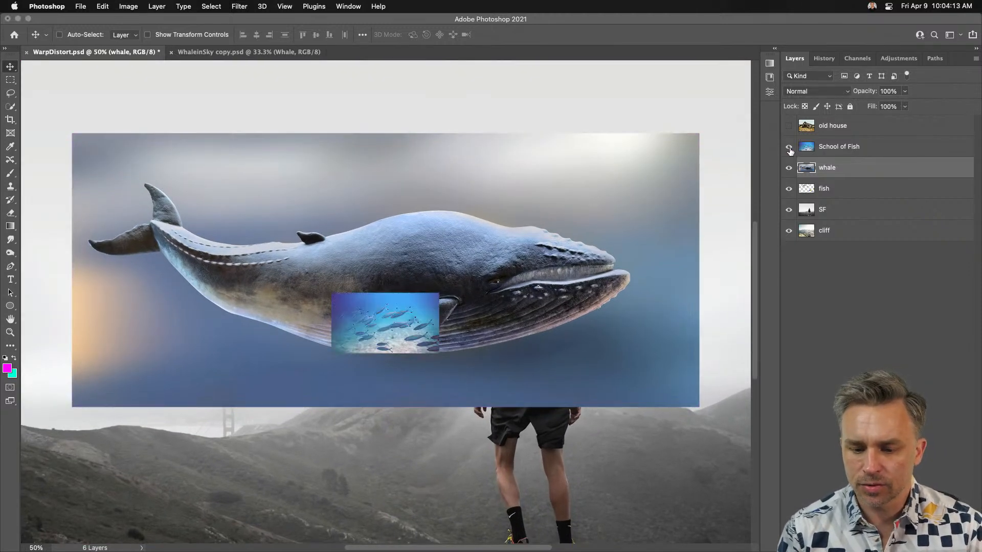
pyautogui.click(833, 154)
pyautogui.moveTo(391, 333); pyautogui.dragTo(342, 411)
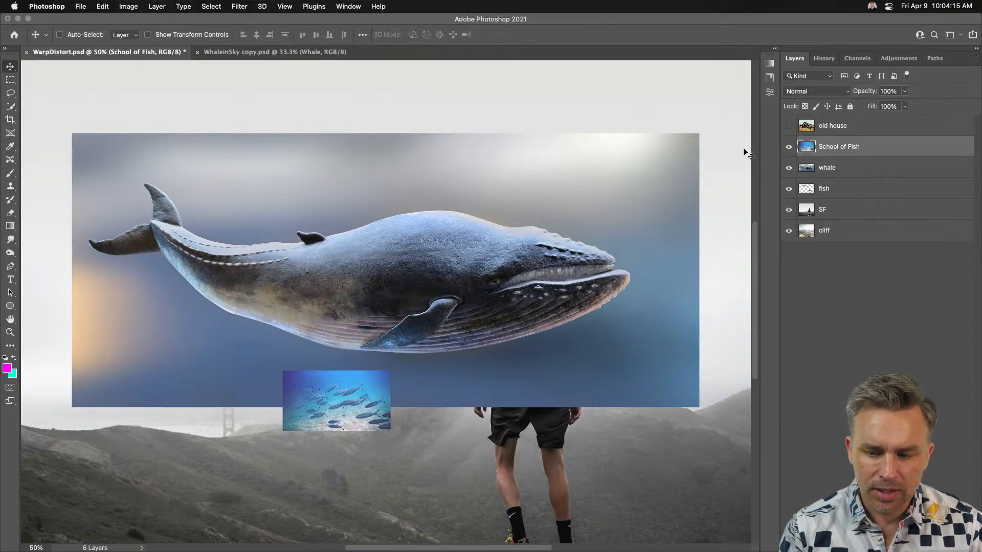
# Step: Show the old house layer and nudge its image slightly down and to the right
pyautogui.click(788, 125)
pyautogui.click(824, 127)
pyautogui.moveTo(258, 297)
pyautogui.mouseDown()
pyautogui.moveTo(308, 208)
pyautogui.moveTo(245, 298)
pyautogui.moveTo(250, 261)
pyautogui.moveTo(245, 269)
pyautogui.moveTo(268, 303)
pyautogui.mouseUp()
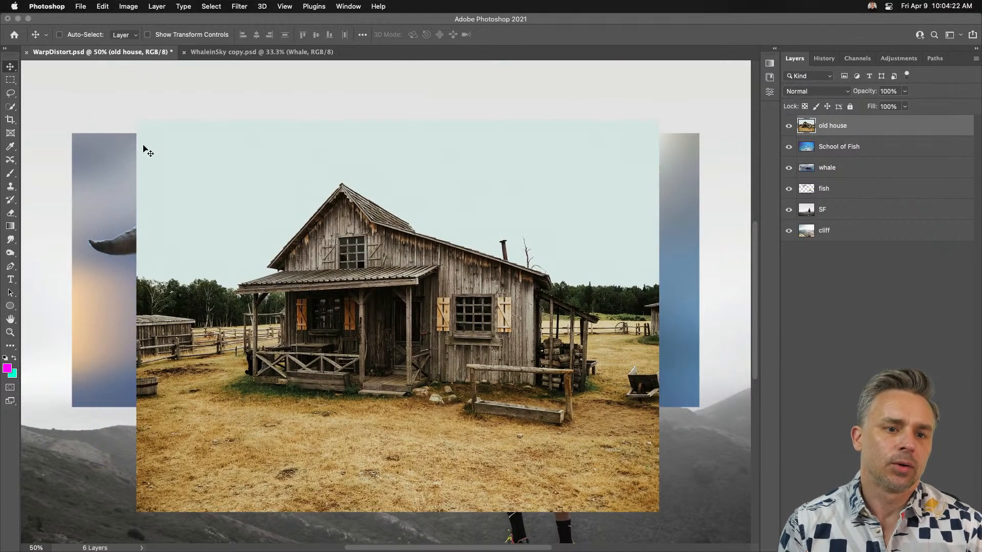
# Step: View the finished WhaleinSky copy.psd composite full screen, fitted to the display, and return to the standard view
pyautogui.click(195, 53)
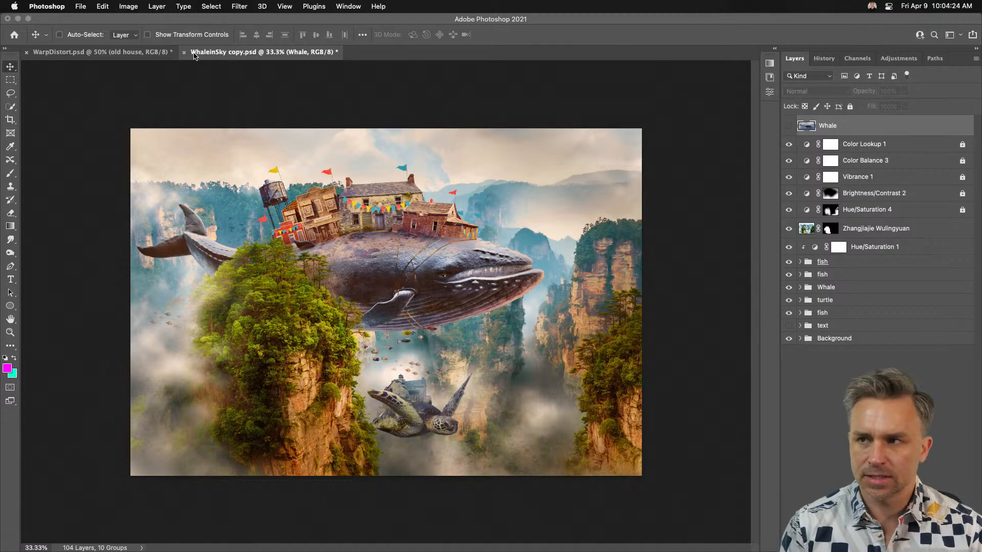
pyautogui.press('f')
pyautogui.press('f')
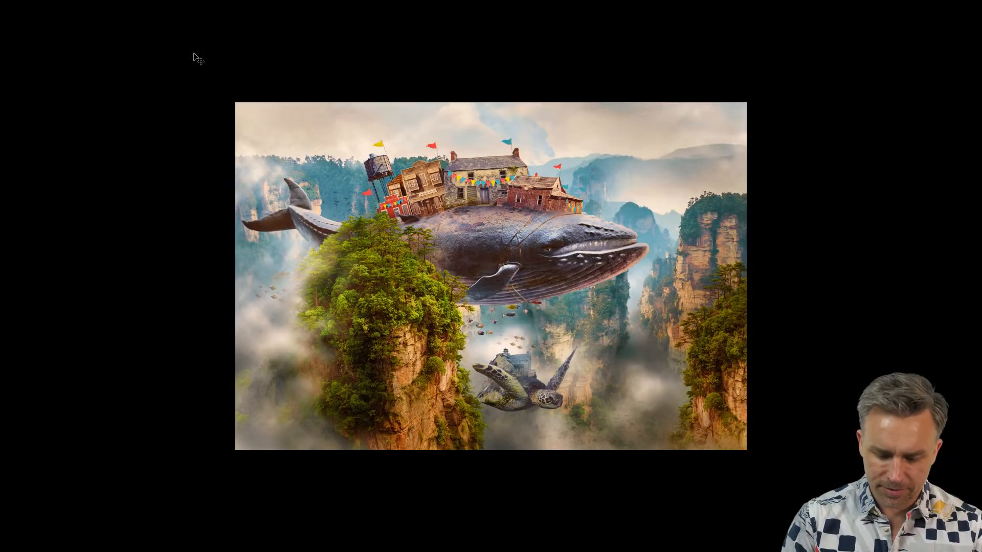
pyautogui.hotkey('ctrl', '0')
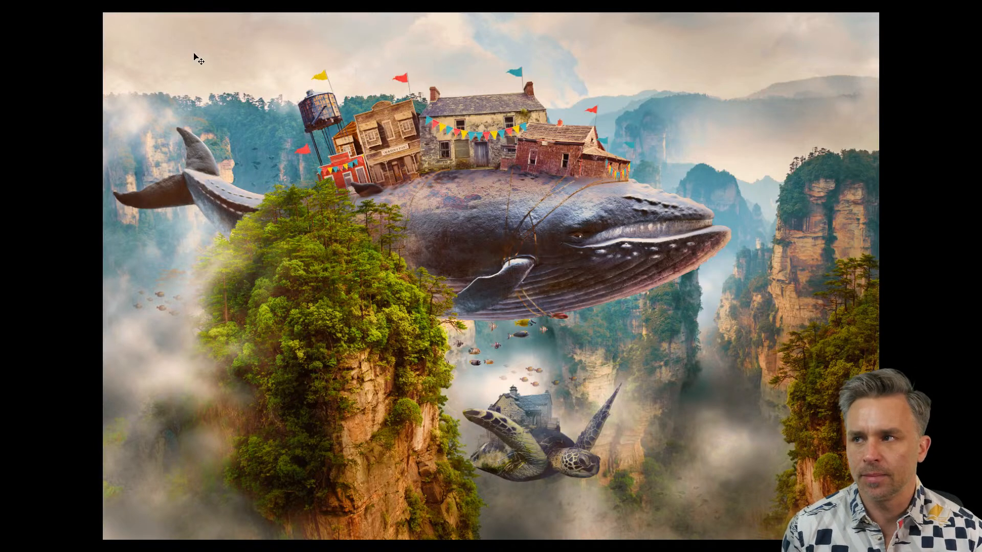
pyautogui.press('f')
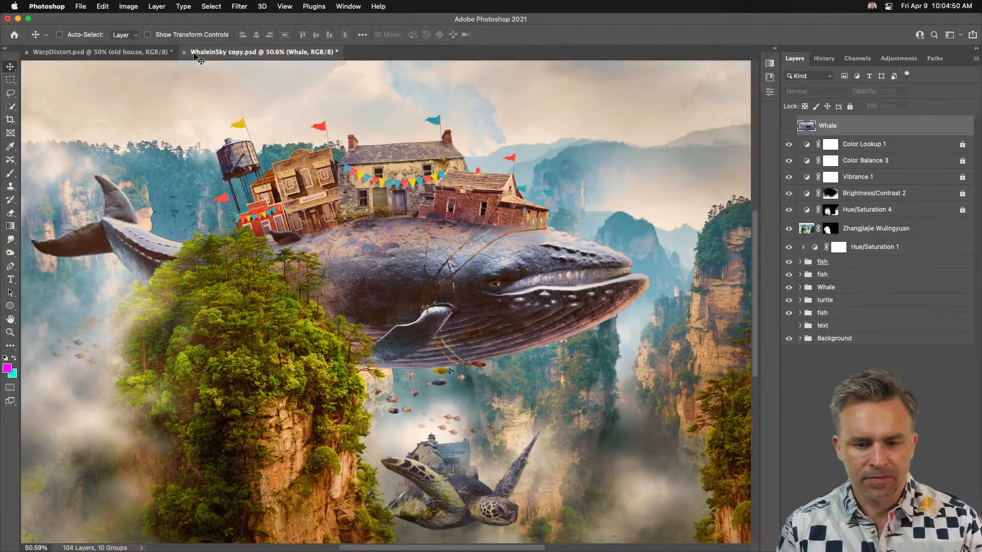
# Step: Return to WarpDistort.psd, hide the old house and School of Fish layers, and select the whale layer
pyautogui.click(107, 53)
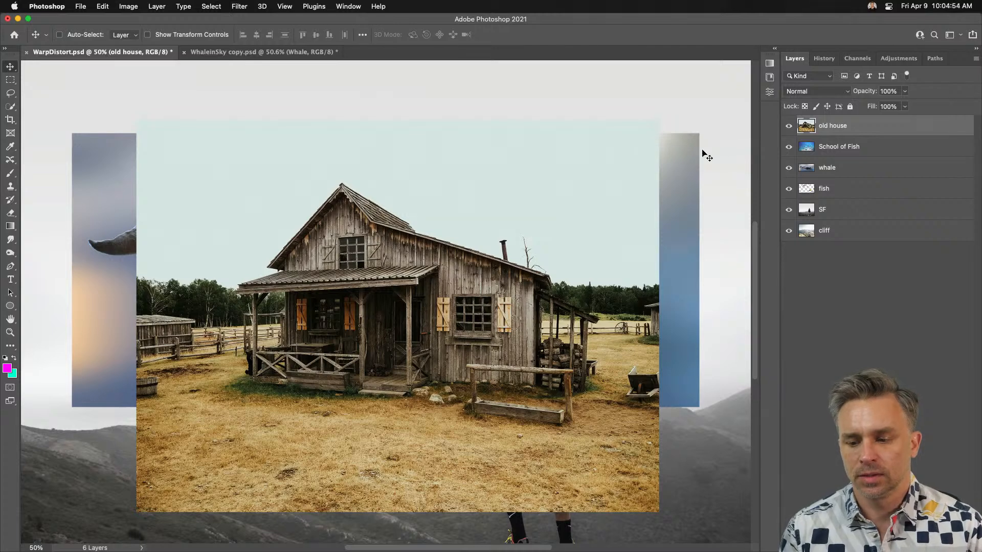
pyautogui.moveTo(788, 126); pyautogui.dragTo(788, 157)
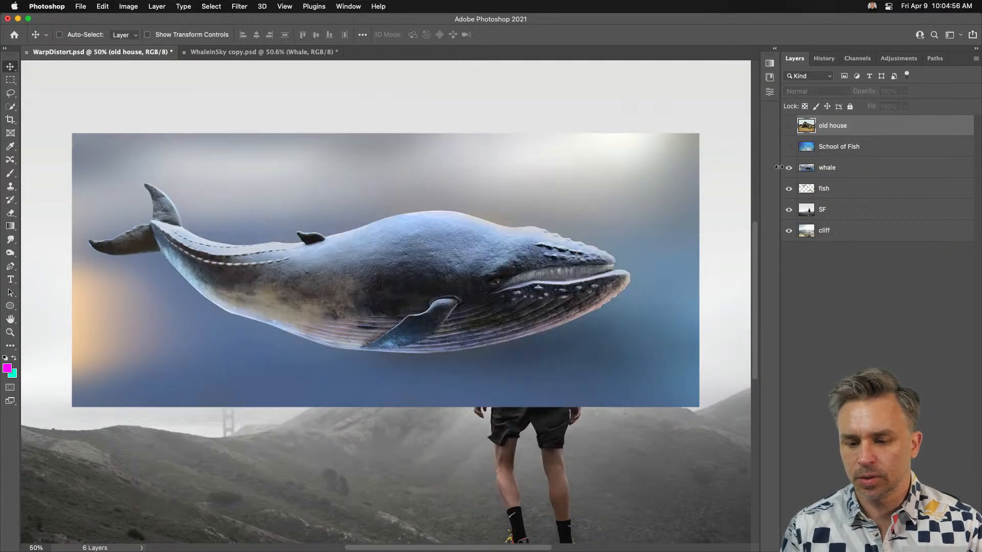
pyautogui.click(837, 173)
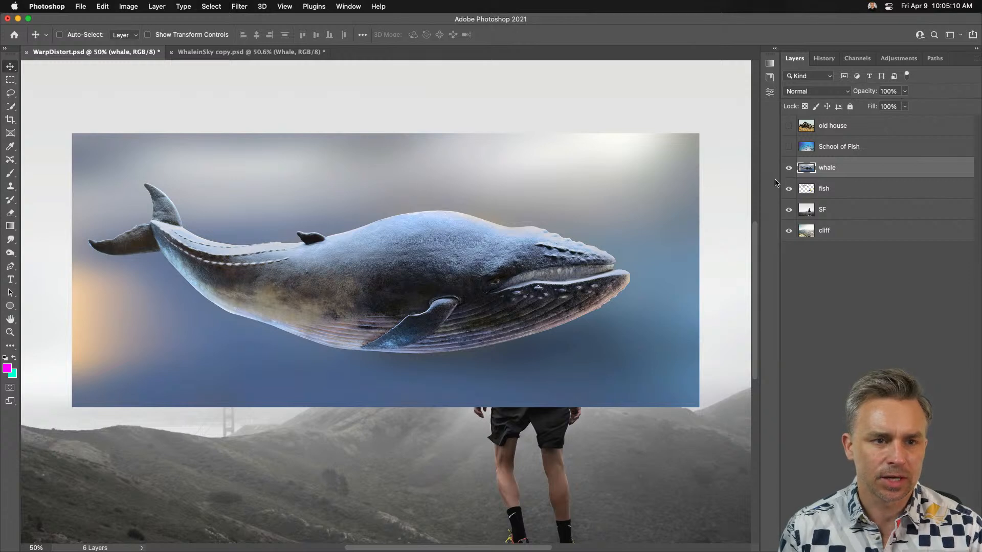
# Step: Hide the whale, fish and SF layers and select the cliff layer
pyautogui.moveTo(166, 543)
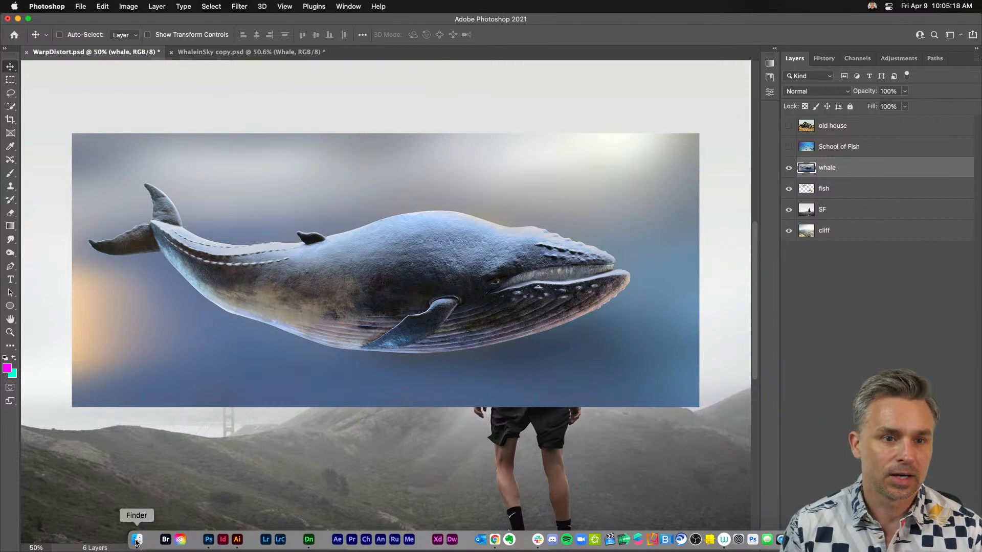
pyautogui.click(789, 168)
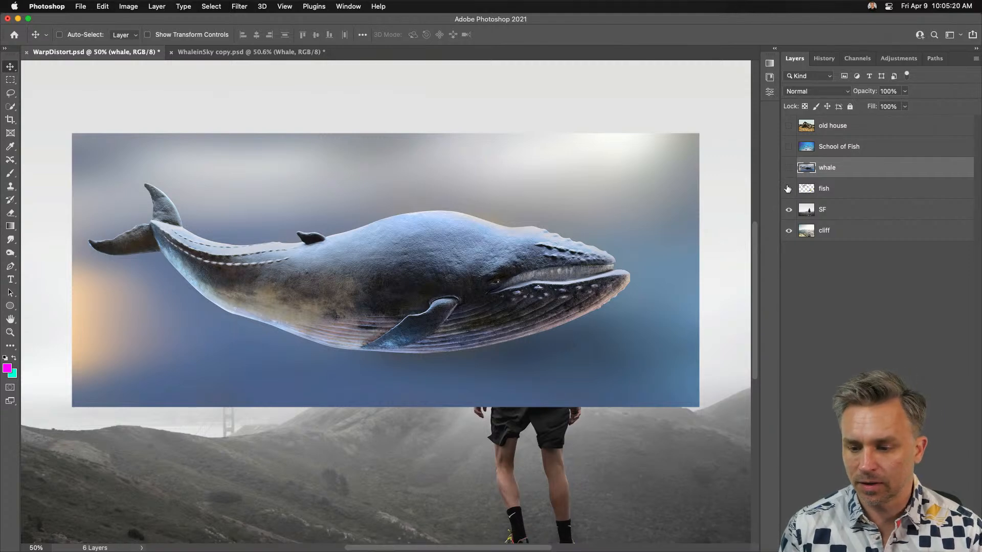
pyautogui.click(787, 189)
pyautogui.click(787, 210)
pyautogui.click(789, 210)
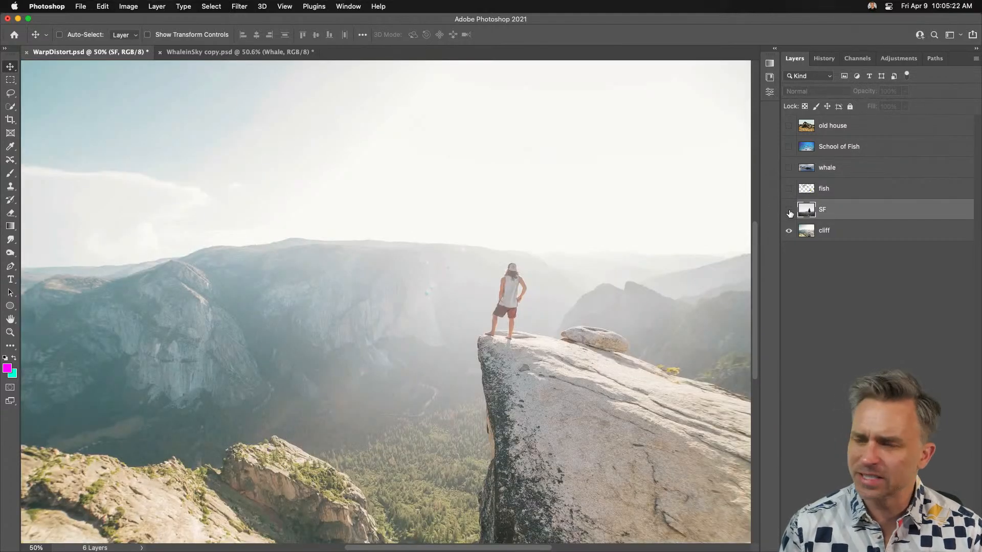
pyautogui.click(824, 234)
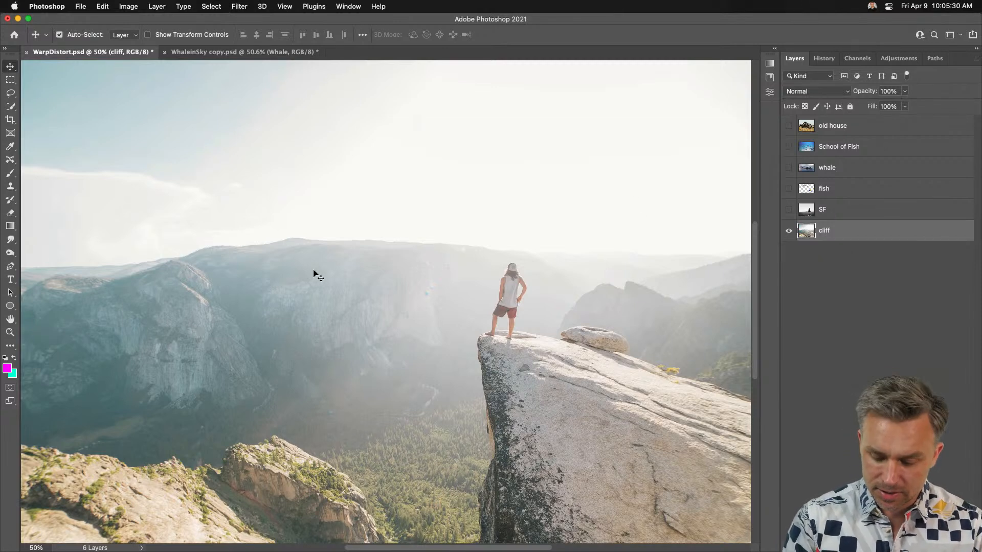
# Step: Open the Camera Raw Filter on the cliff layer and apply the Auto adjustment
pyautogui.press('super+minus')
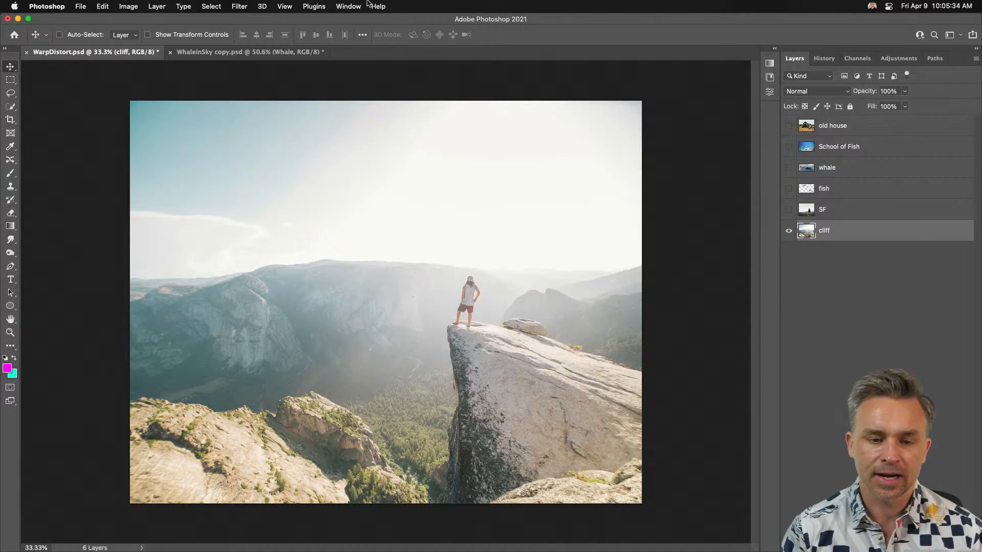
pyautogui.click(247, 6)
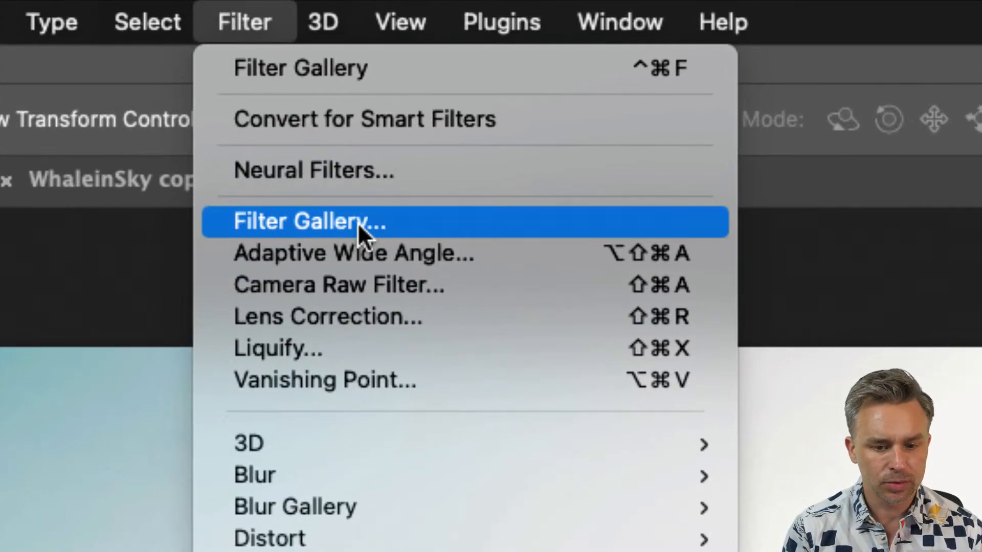
pyautogui.click(469, 287)
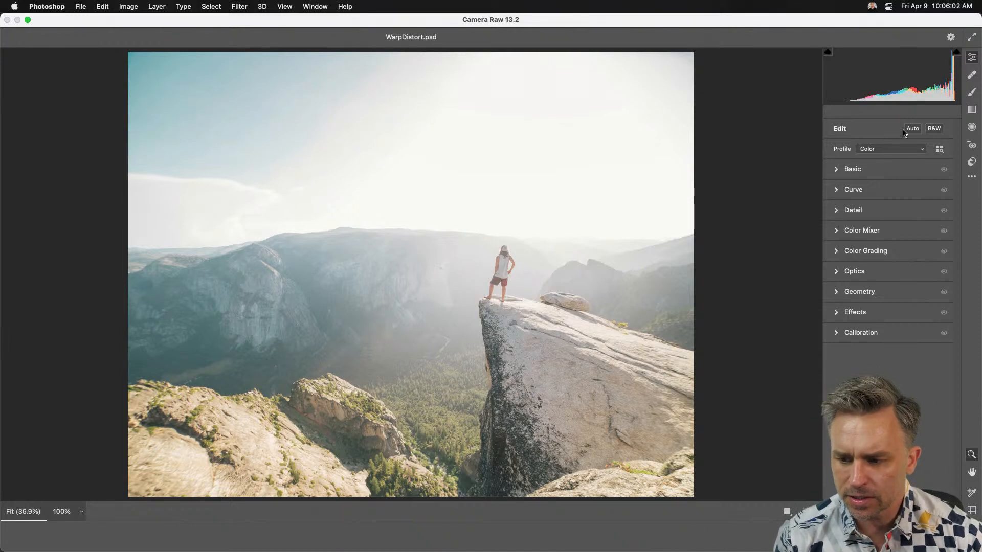
pyautogui.click(912, 129)
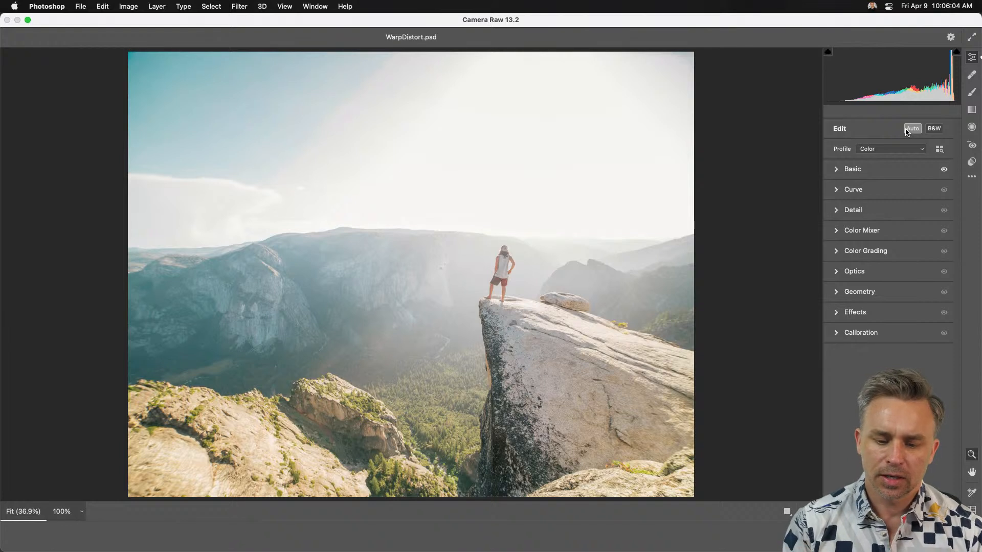
# Step: Lower the Exposure to -0.60 in the Basic adjustments and apply the Camera Raw Filter to the cliff layer
pyautogui.click(836, 169)
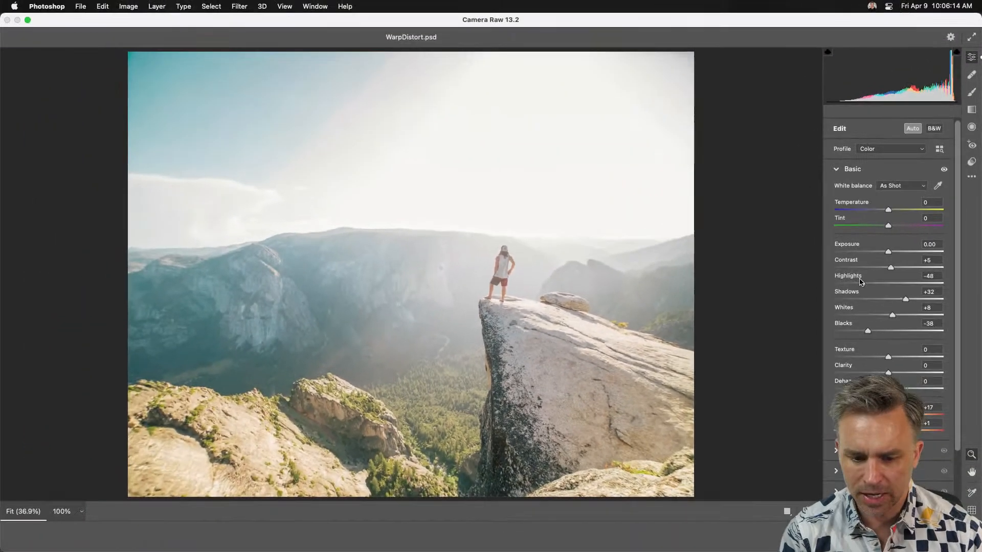
pyautogui.moveTo(884, 254); pyautogui.dragTo(881, 253)
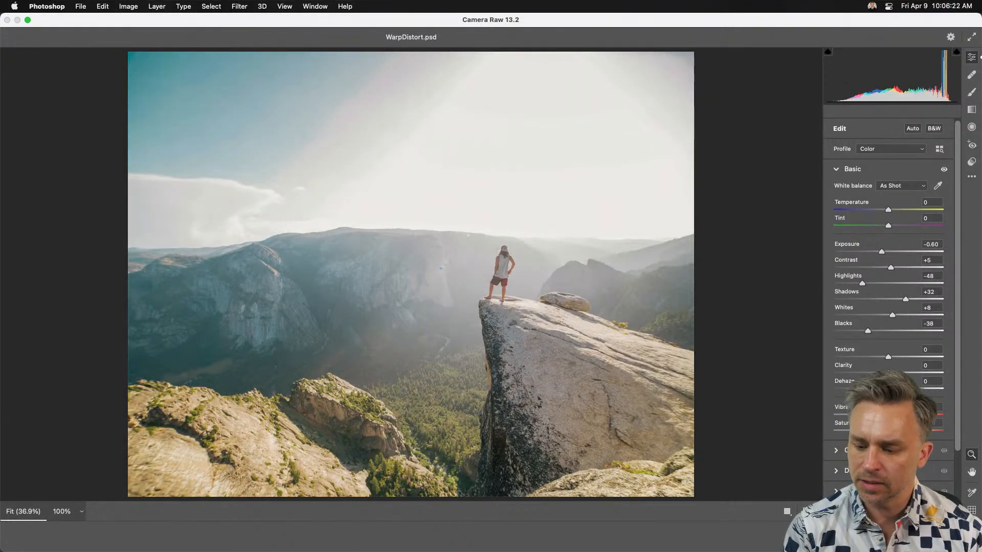
pyautogui.press('Return')
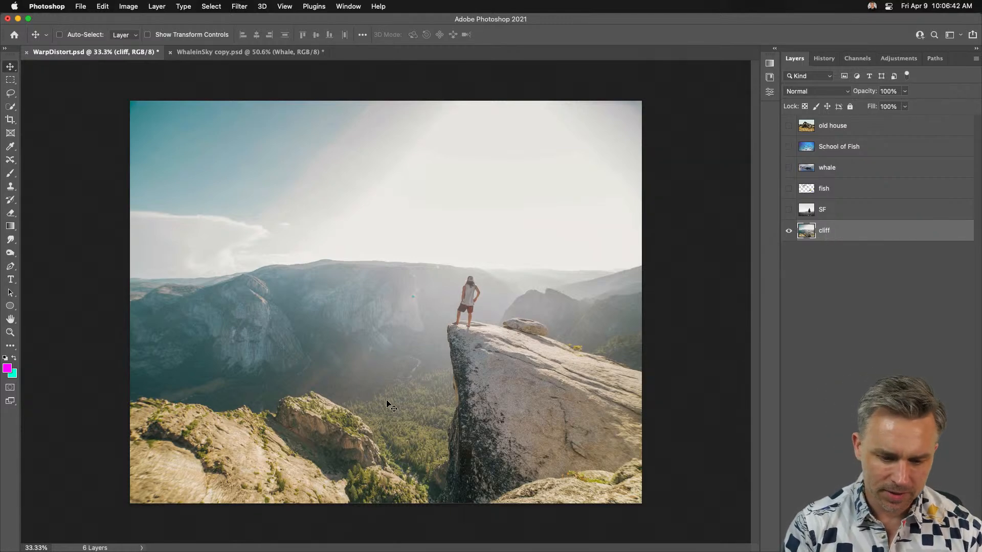
# Step: Duplicate the cliff layer and hide the original below it
pyautogui.press('super+equal')
pyautogui.press('super+equal')
pyautogui.press('super+equal')
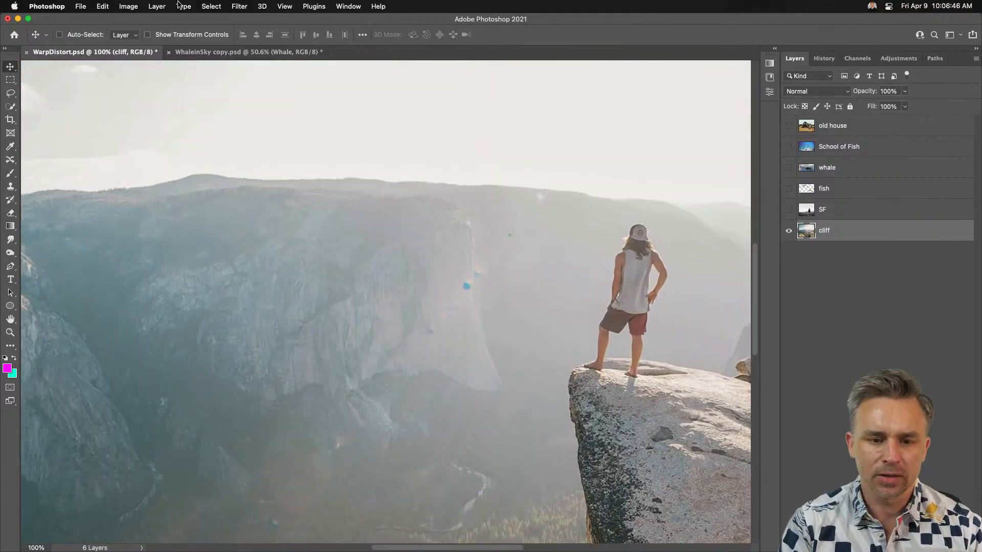
pyautogui.moveTo(533, 248); pyautogui.dragTo(397, 239)
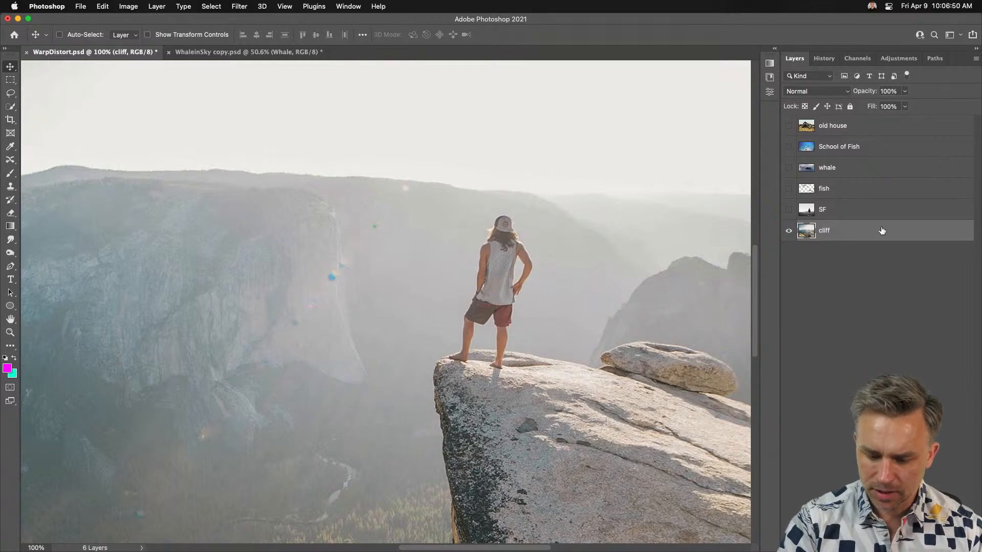
pyautogui.press('super+j')
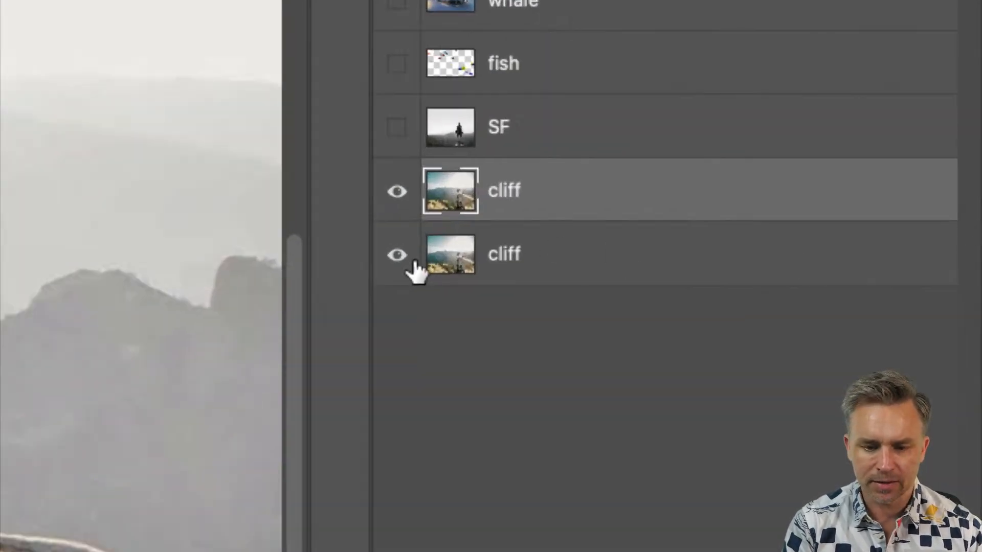
pyautogui.click(789, 252)
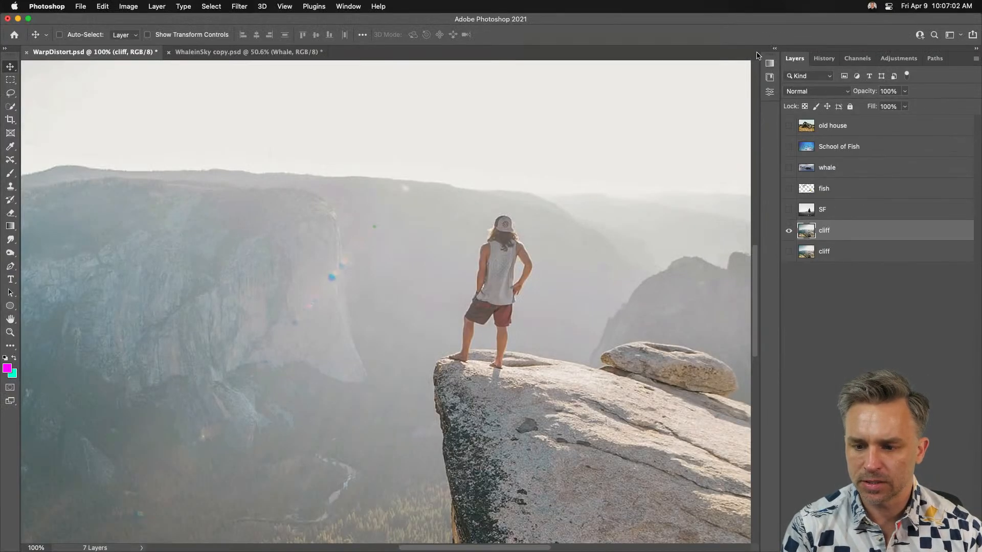
# Step: Show the layer properties and try the Remove Background quick action on the upper cliff layer
pyautogui.click(776, 51)
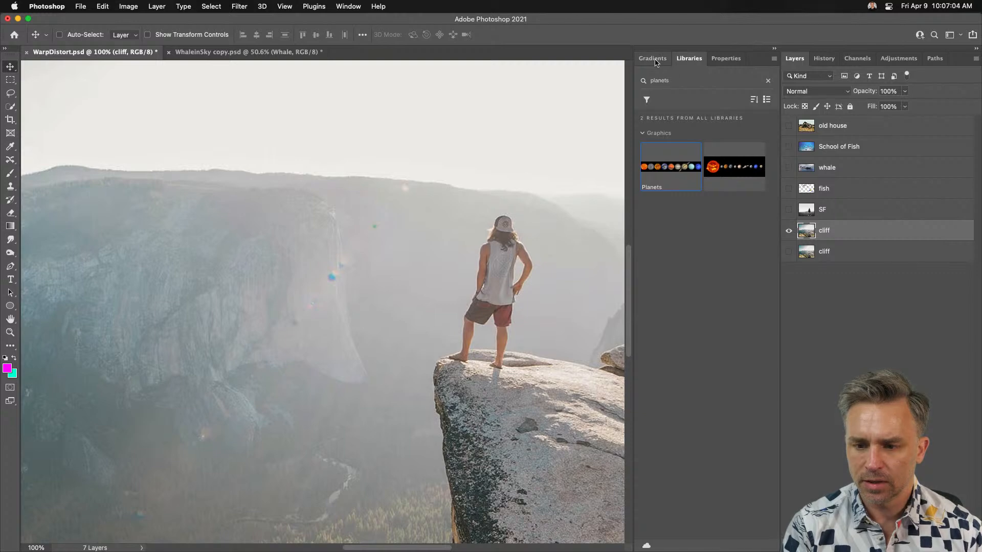
pyautogui.click(726, 59)
pyautogui.click(675, 231)
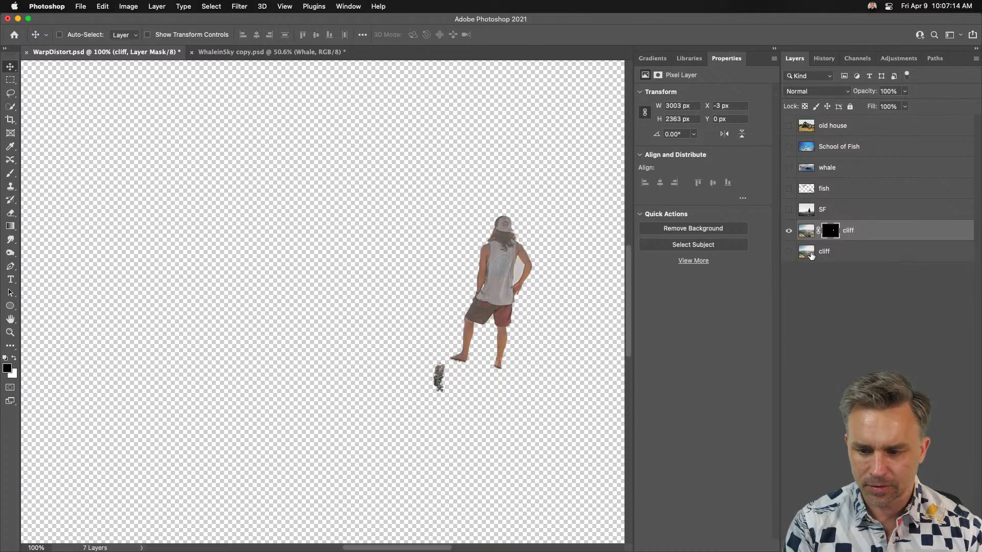
# Step: Undo the cliff background removal, show only the SF layer, try Remove Background on it, and undo that
pyautogui.moveTo(813, 258); pyautogui.dragTo(811, 254)
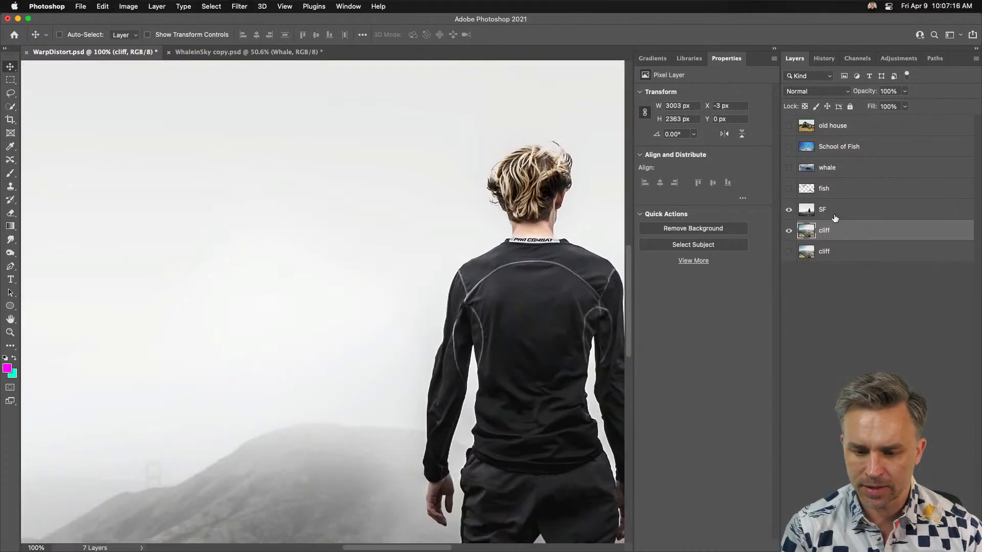
pyautogui.click(833, 215)
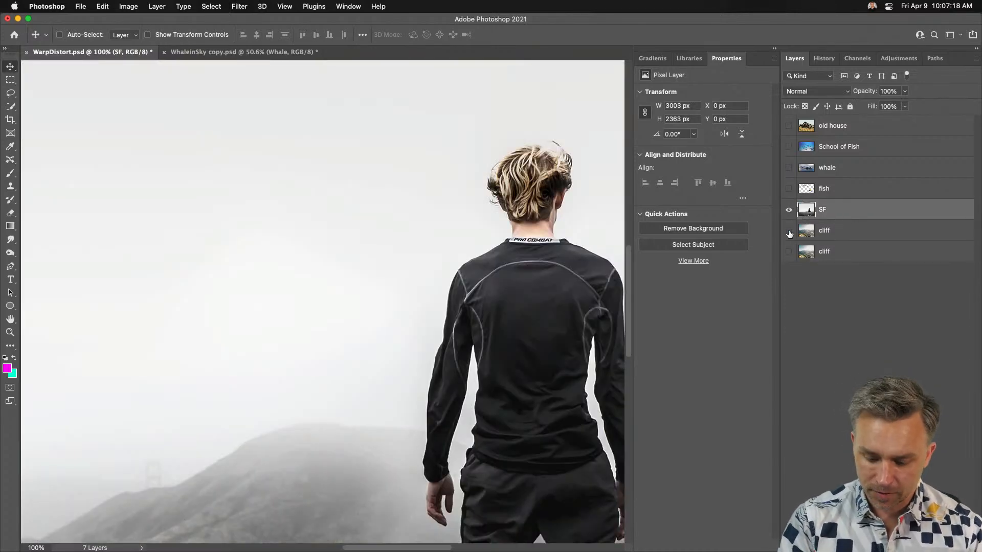
pyautogui.press('super+0')
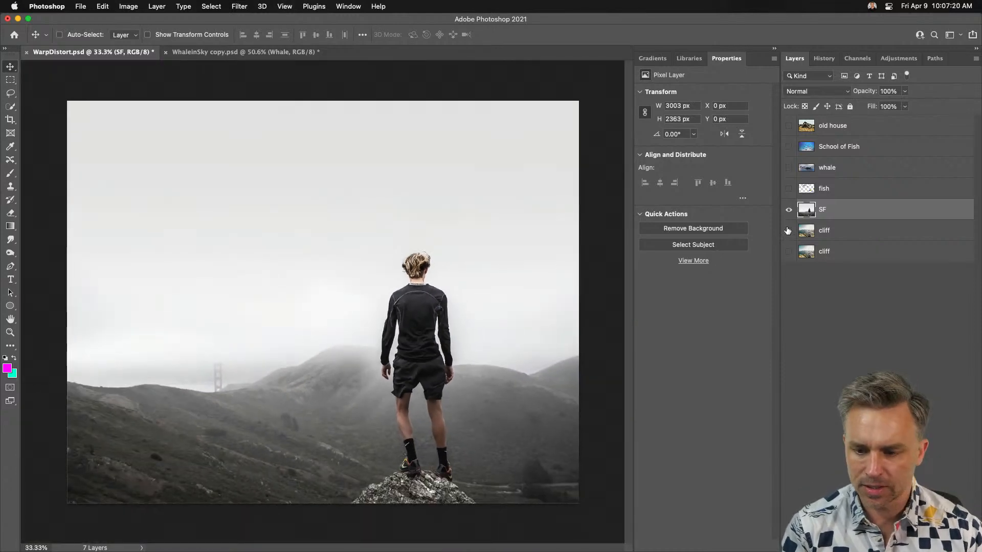
pyautogui.click(682, 228)
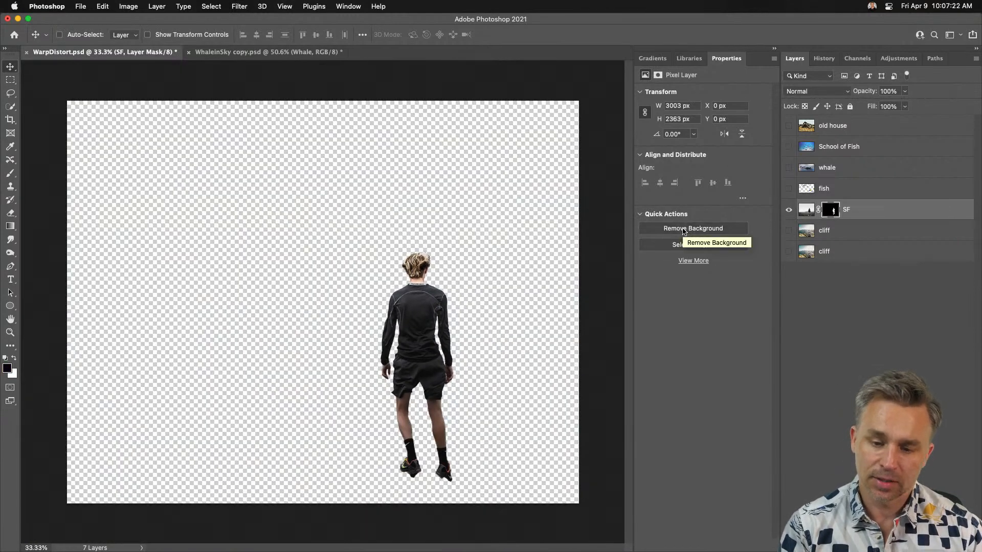
pyautogui.press('super+z')
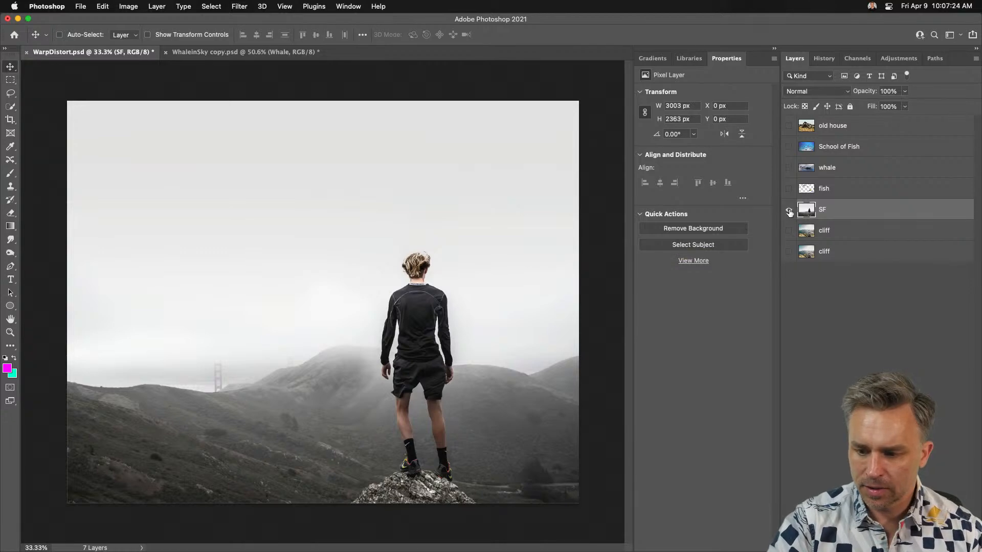
# Step: Hide the SF layer, show and select the upper cliff layer, and try Remove Background on it again
pyautogui.click(788, 210)
pyautogui.click(789, 231)
pyautogui.click(822, 233)
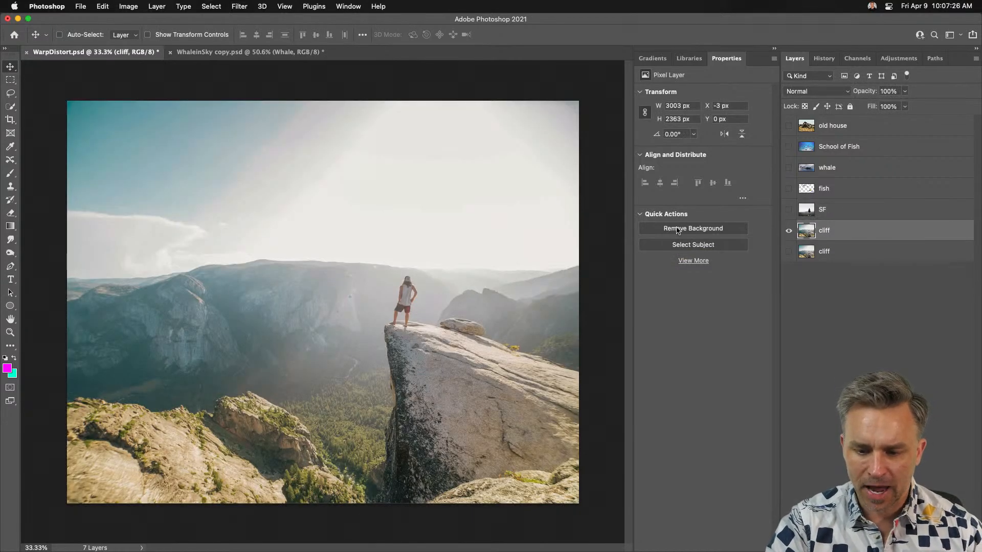
pyautogui.click(677, 228)
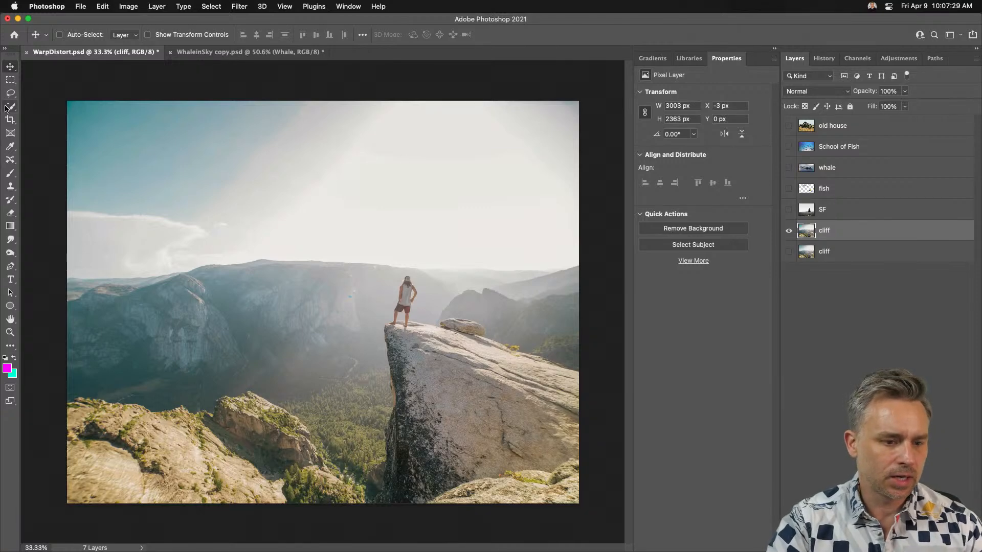
# Step: Select the man and the rock he stands on using the Object Selection Tool in Lasso mode
pyautogui.click(6, 108)
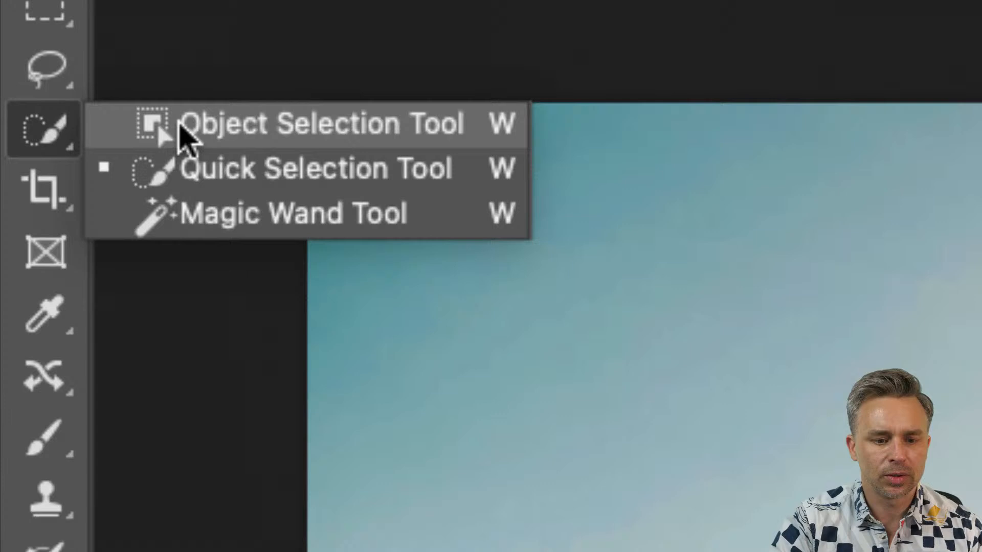
pyautogui.click(186, 134)
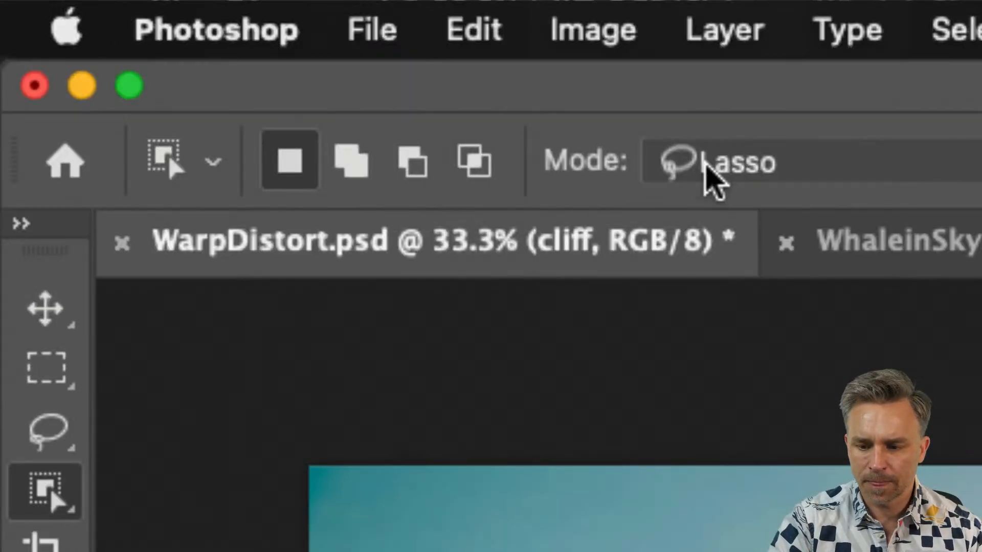
pyautogui.click(753, 164)
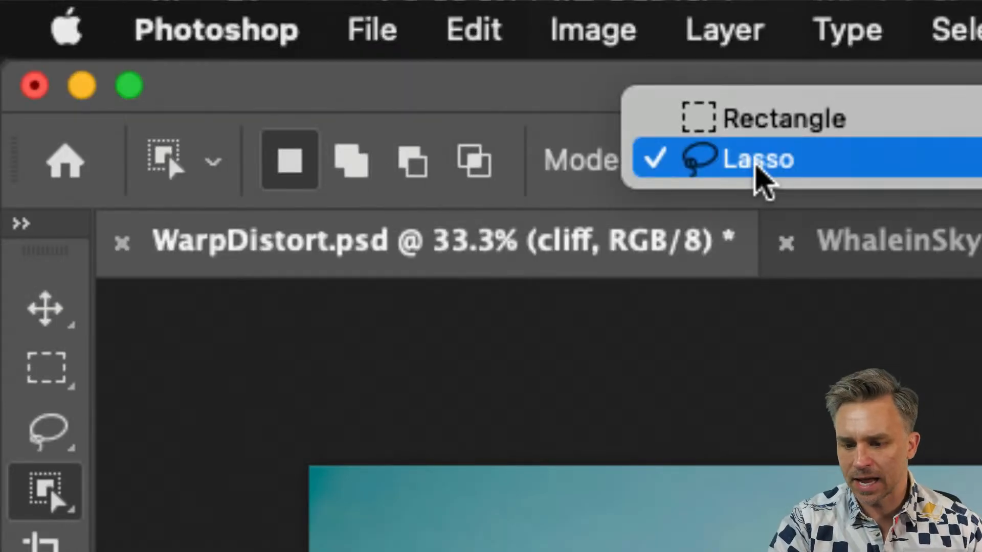
pyautogui.click(757, 165)
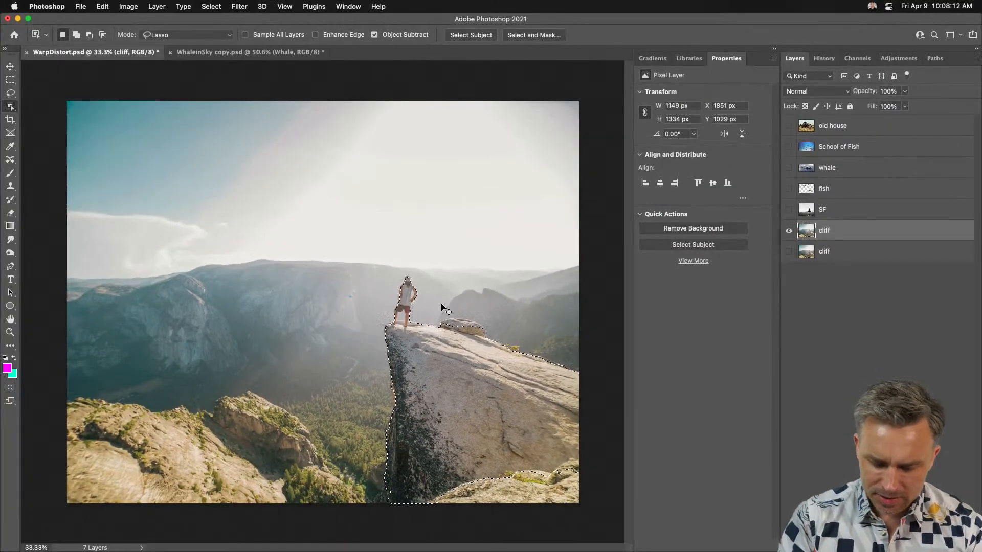
# Step: Add the missing upper part of the loose boulder to the selection with the Quick Selection Tool, using brush sizes 25 and 9
pyautogui.press('super+plus')
pyautogui.press('super+plus')
pyautogui.press('super+plus')
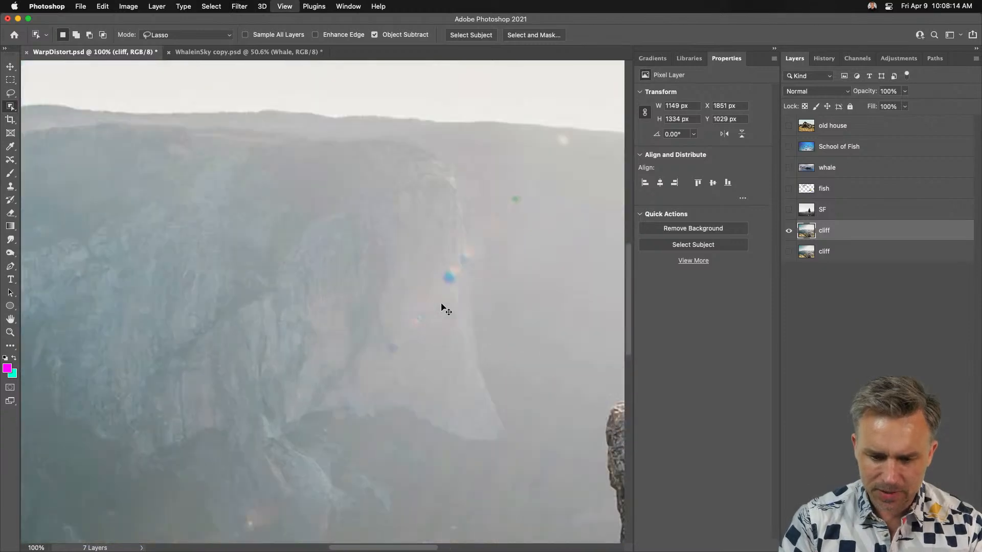
pyautogui.moveTo(485, 305); pyautogui.dragTo(70, 268)
pyautogui.moveTo(358, 352); pyautogui.dragTo(161, 296)
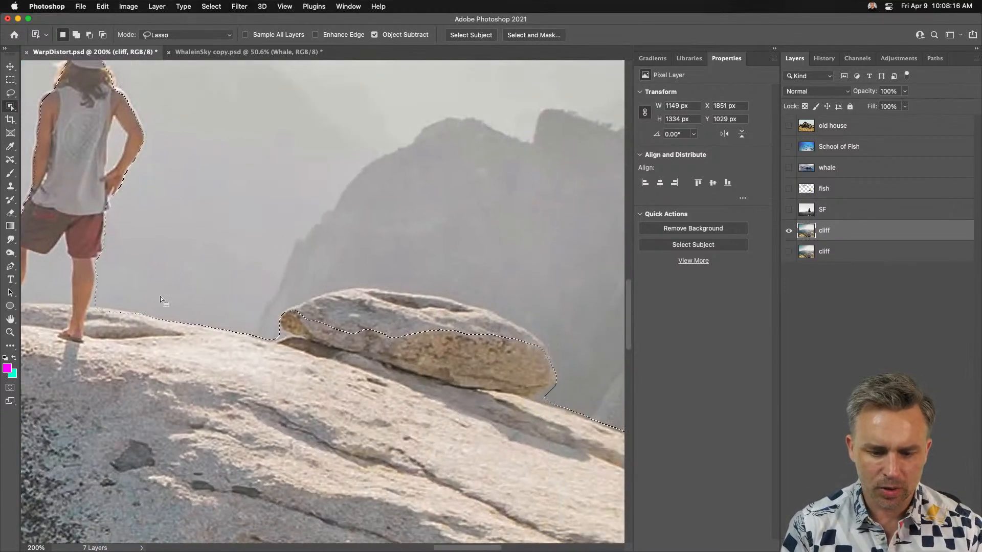
pyautogui.click(6, 93)
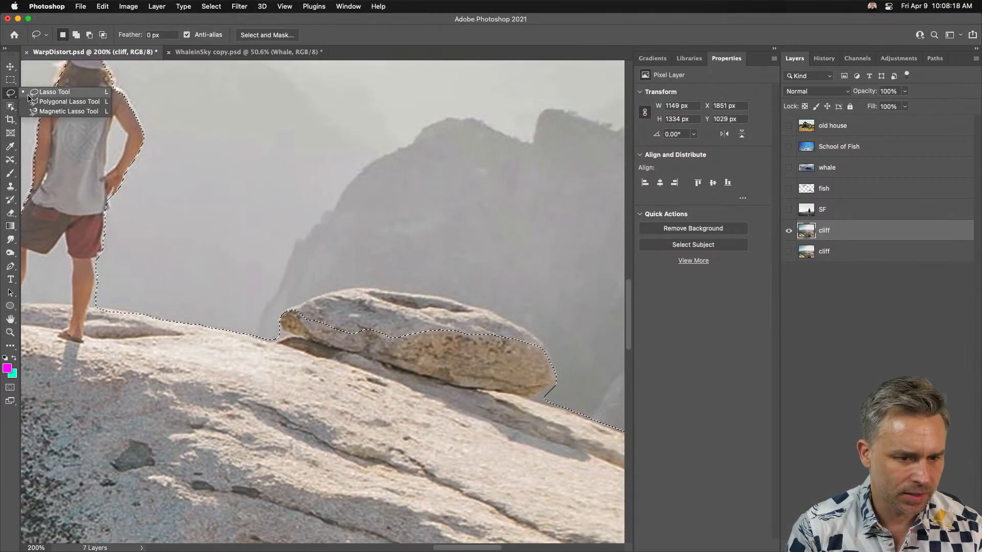
pyautogui.click(10, 106)
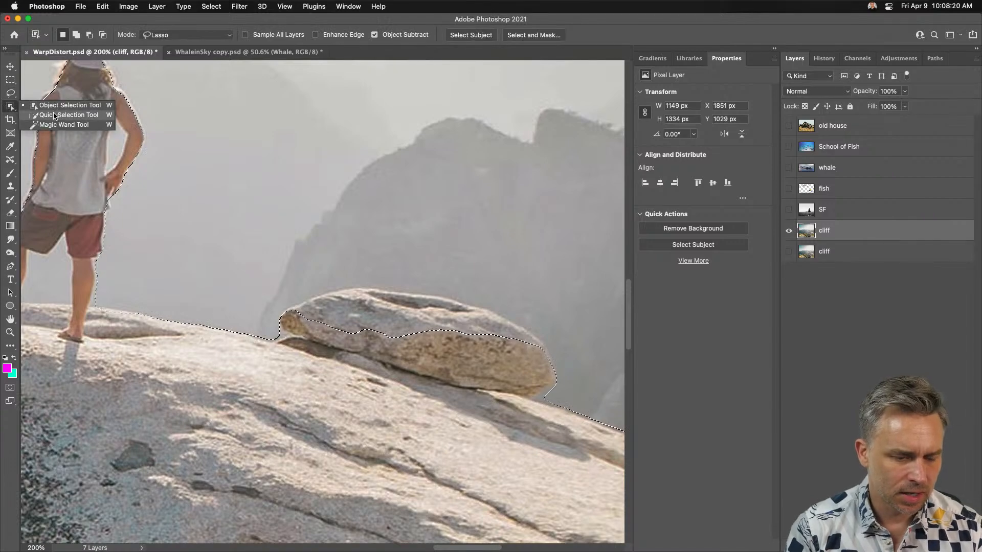
pyautogui.click(55, 115)
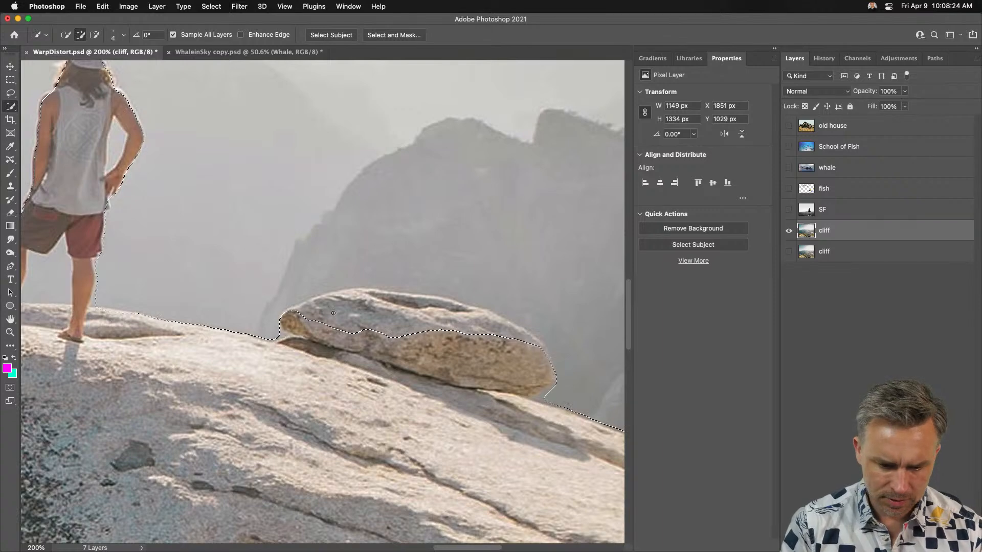
pyautogui.press(']')
pyautogui.press(']')
pyautogui.press(']')
pyautogui.press(']')
pyautogui.press(']')
pyautogui.press(']')
pyautogui.press(']')
pyautogui.press(']')
pyautogui.press(']')
pyautogui.press(']')
pyautogui.press(']')
pyautogui.press(']')
pyautogui.moveTo(318, 320); pyautogui.dragTo(389, 318)
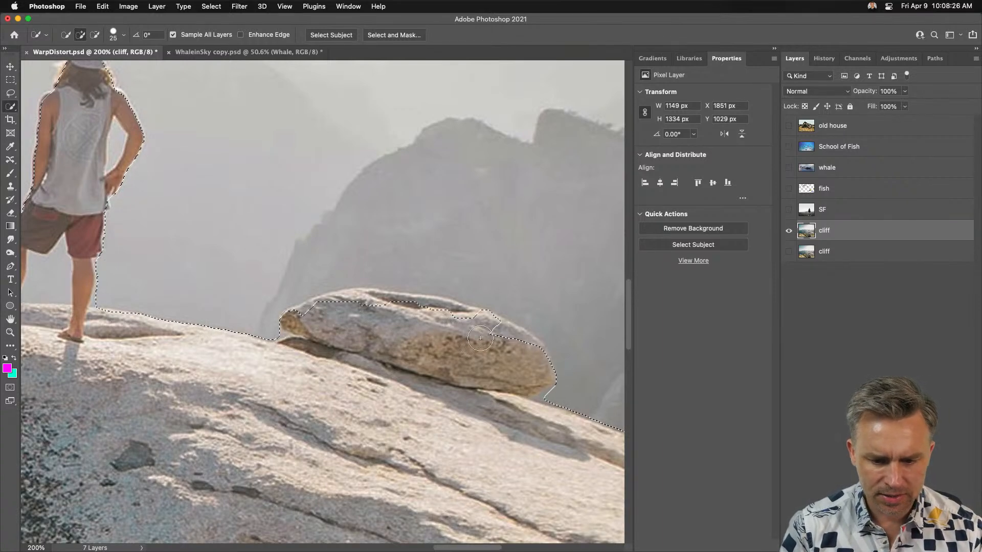
pyautogui.press('[')
pyautogui.press('[')
pyautogui.press('[')
pyautogui.press('[')
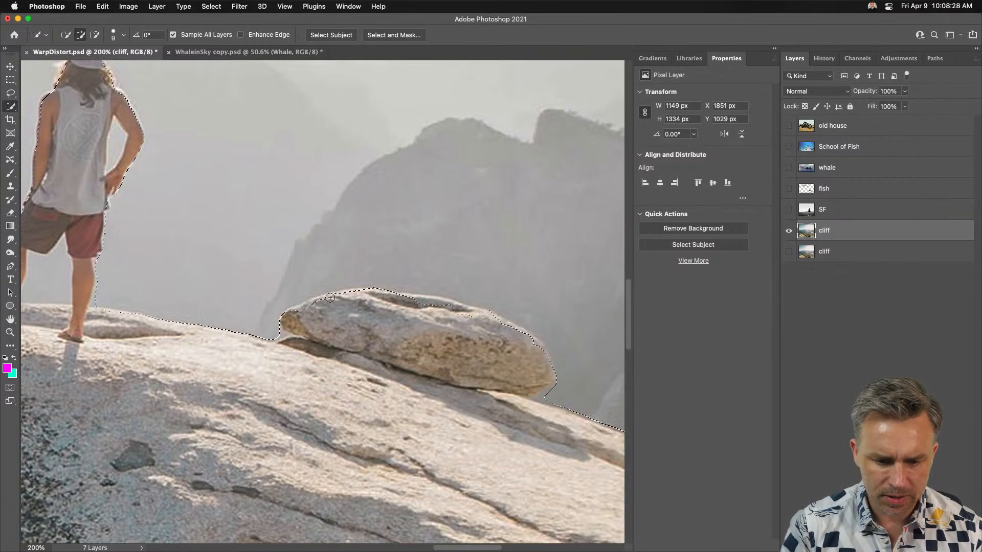
pyautogui.click(296, 311)
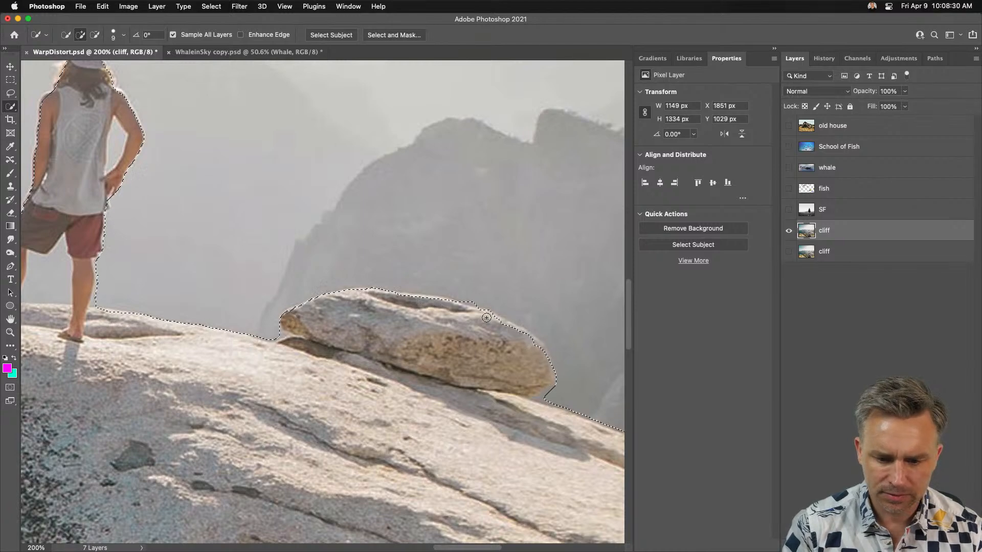
# Step: Subtract the background gaps inside the man's bent arm and between his legs from the selection, using brush size 4
pyautogui.moveTo(355, 309); pyautogui.dragTo(613, 408)
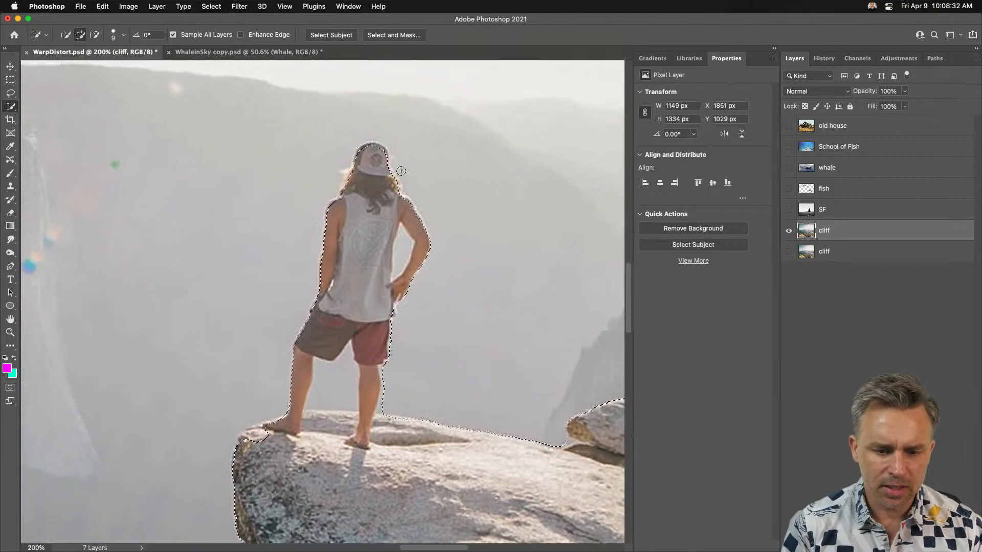
pyautogui.press('alt')
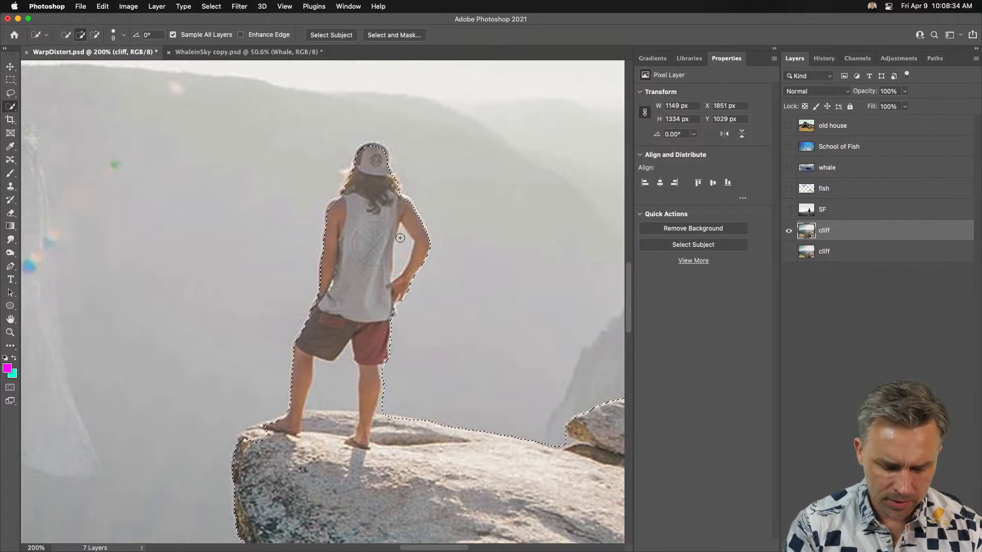
pyautogui.press('[')
pyautogui.press('[')
pyautogui.press('[')
pyautogui.press('[')
pyautogui.press('[')
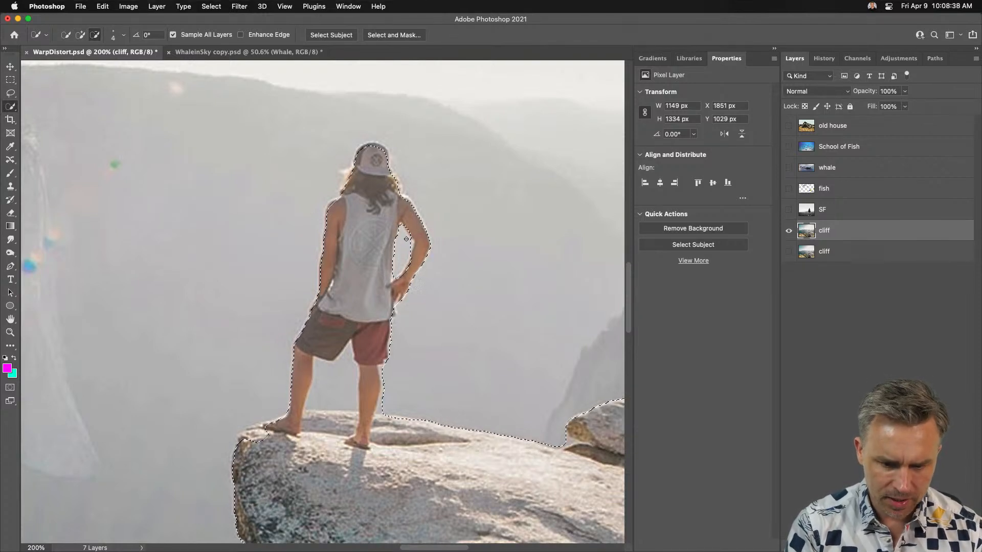
pyautogui.press('alt')
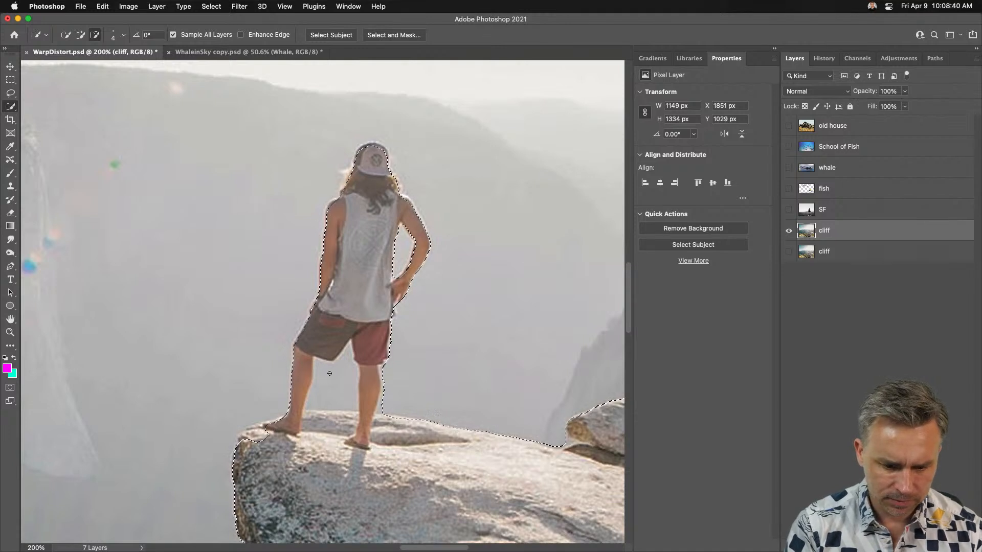
pyautogui.moveTo(329, 373)
pyautogui.mouseDown()
pyautogui.moveTo(335, 388)
pyautogui.moveTo(342, 375)
pyautogui.mouseUp()
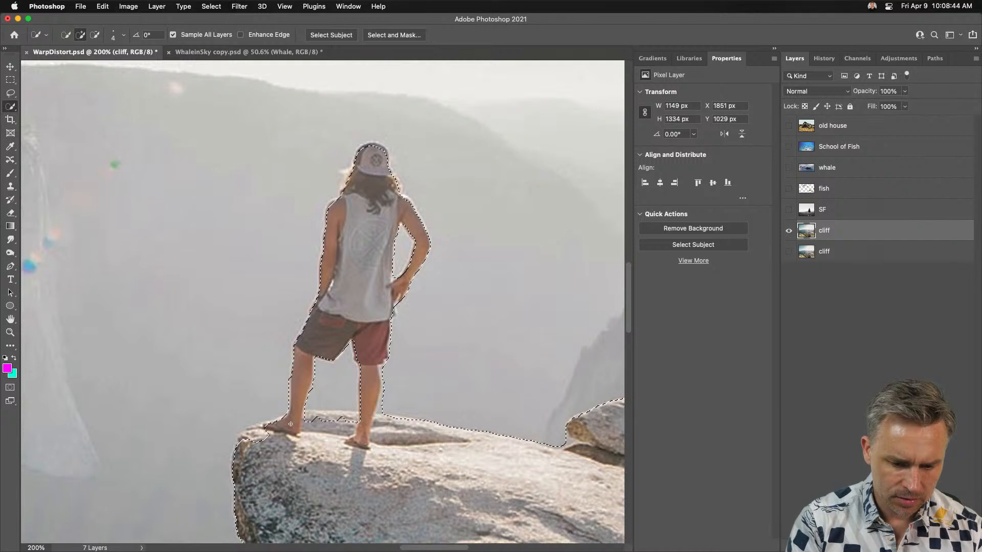
# Step: Clean up the selection edge around the man's front foot and the rock's tip, finishing with the Lasso tool
pyautogui.moveTo(291, 424); pyautogui.dragTo(251, 441)
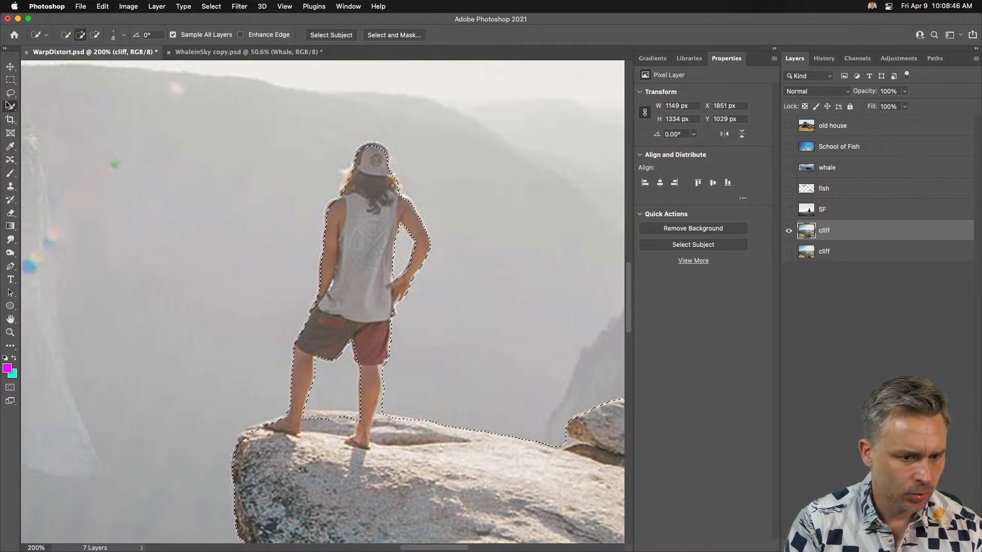
pyautogui.press('l')
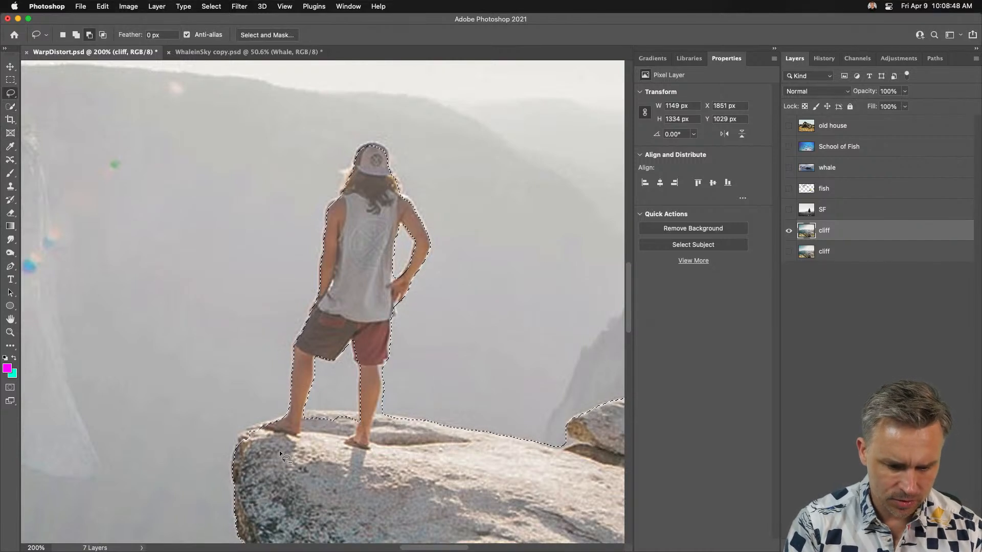
pyautogui.moveTo(324, 455); pyautogui.dragTo(295, 489)
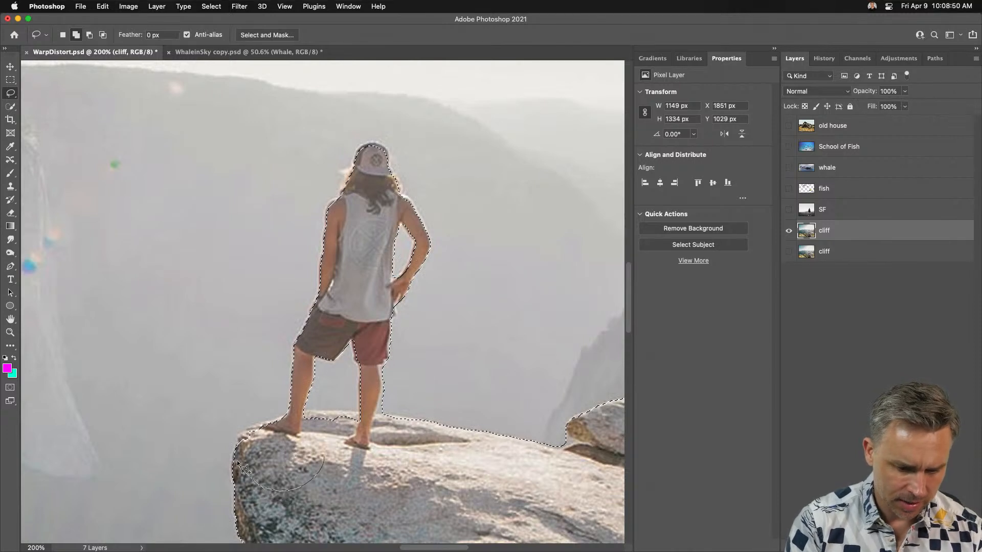
pyautogui.moveTo(237, 462); pyautogui.dragTo(239, 437)
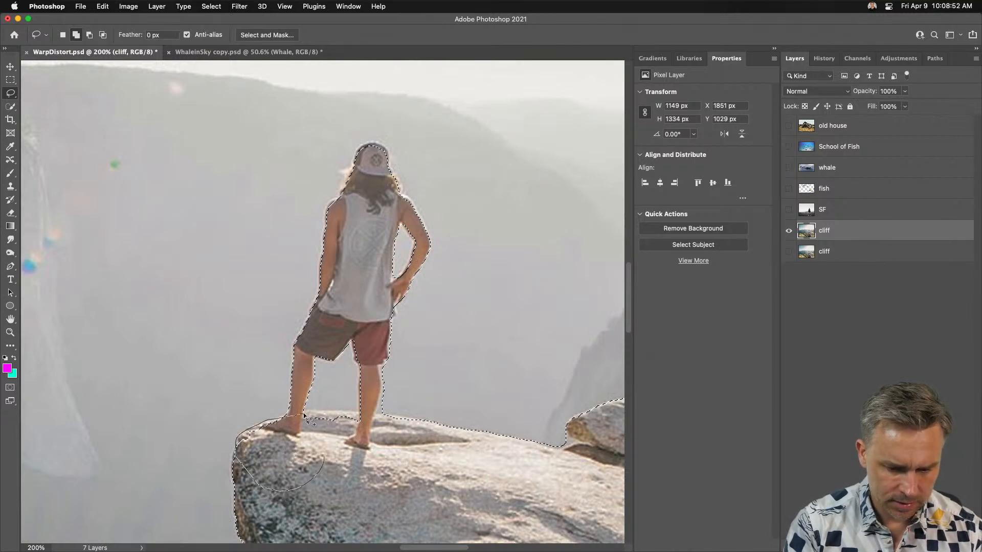
pyautogui.moveTo(417, 439); pyautogui.dragTo(293, 478)
# Step: Add the missing edges of the man's cap and shoulders to the selection with the Lasso tool
pyautogui.scroll(-10, 386, 252)
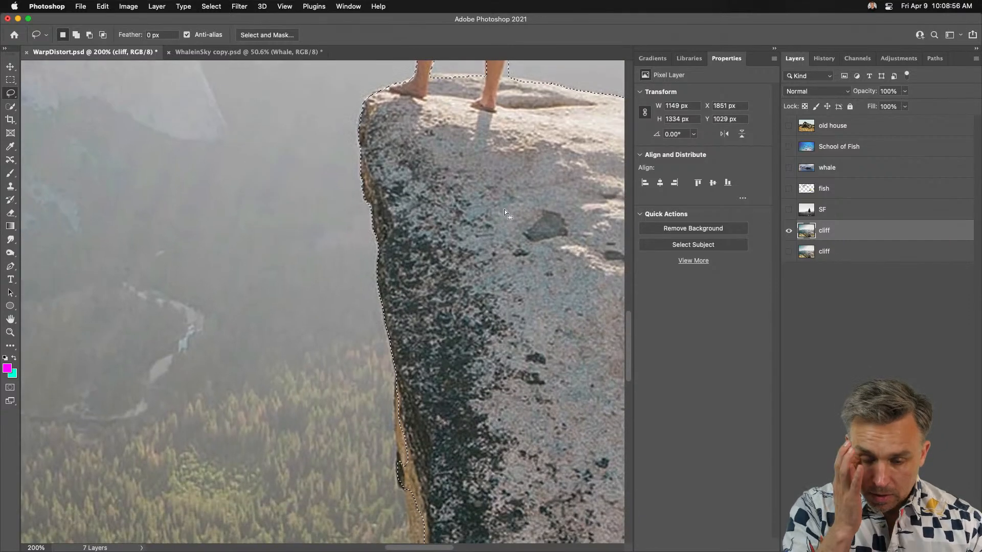
pyautogui.press('super+0')
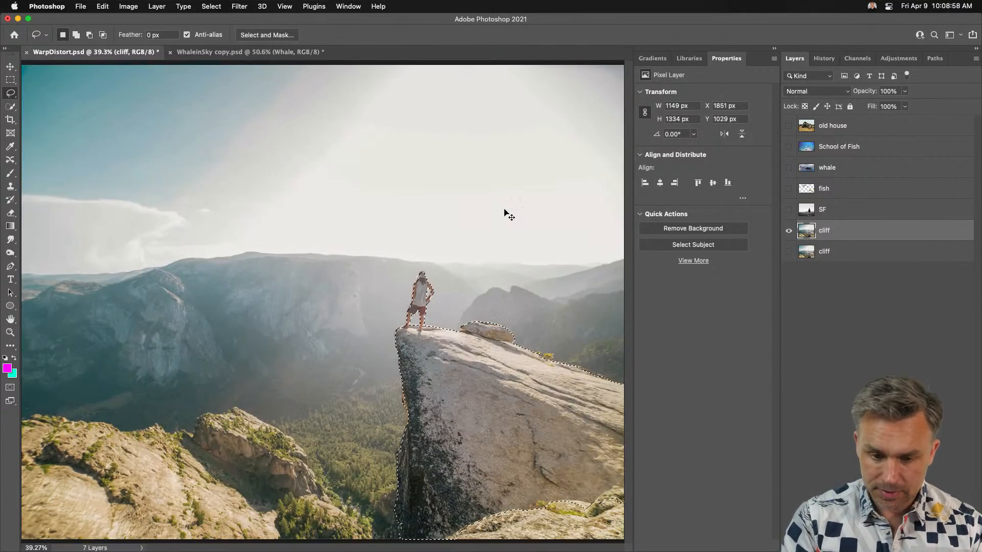
pyautogui.press('super+plus')
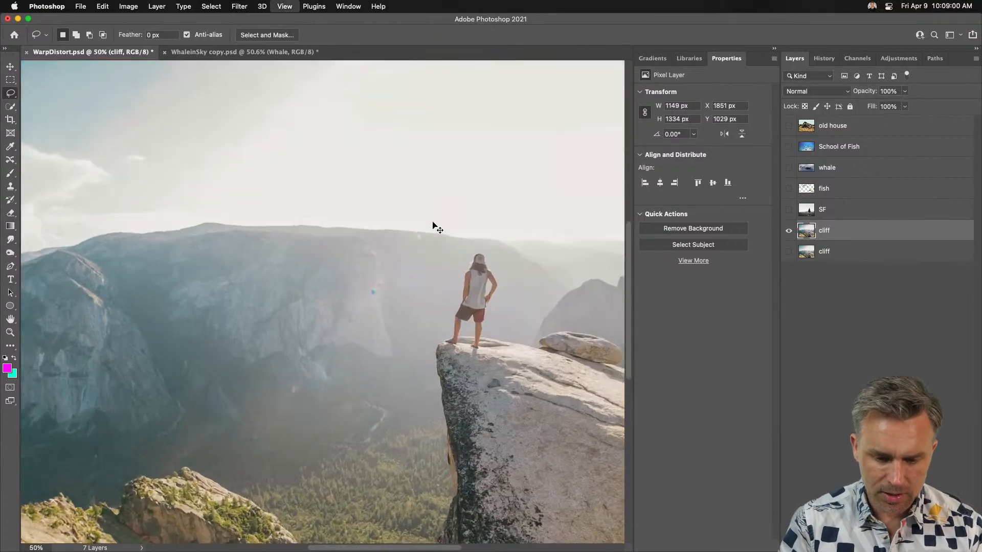
pyautogui.press('super+plus')
pyautogui.press('super+plus')
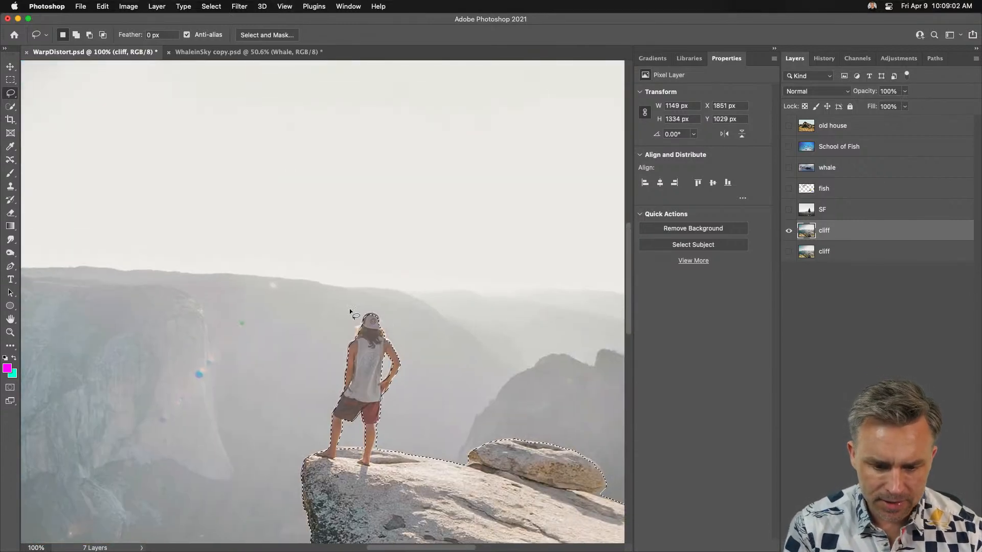
pyautogui.press('super+plus')
pyautogui.press('super+plus')
pyautogui.press('super+plus')
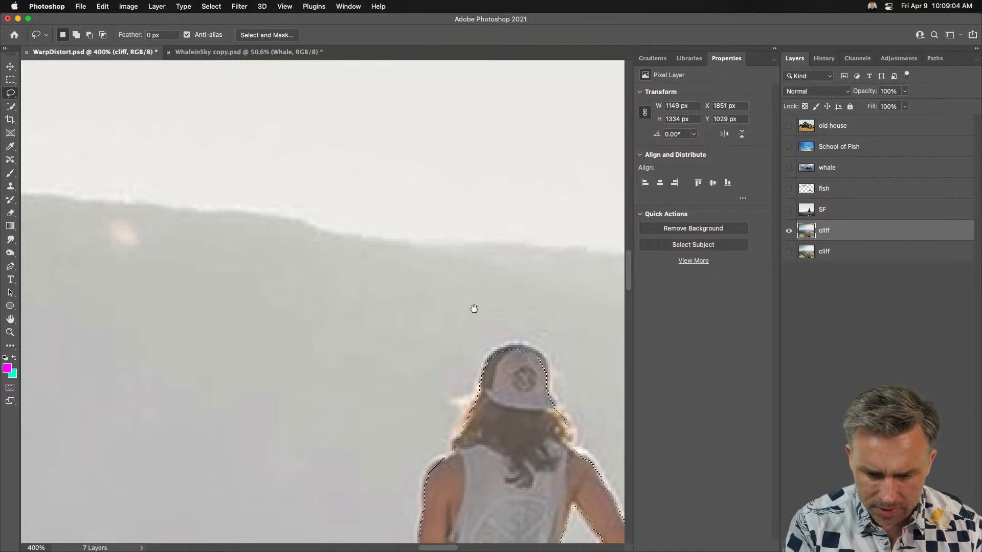
pyautogui.moveTo(474, 309); pyautogui.dragTo(307, 266)
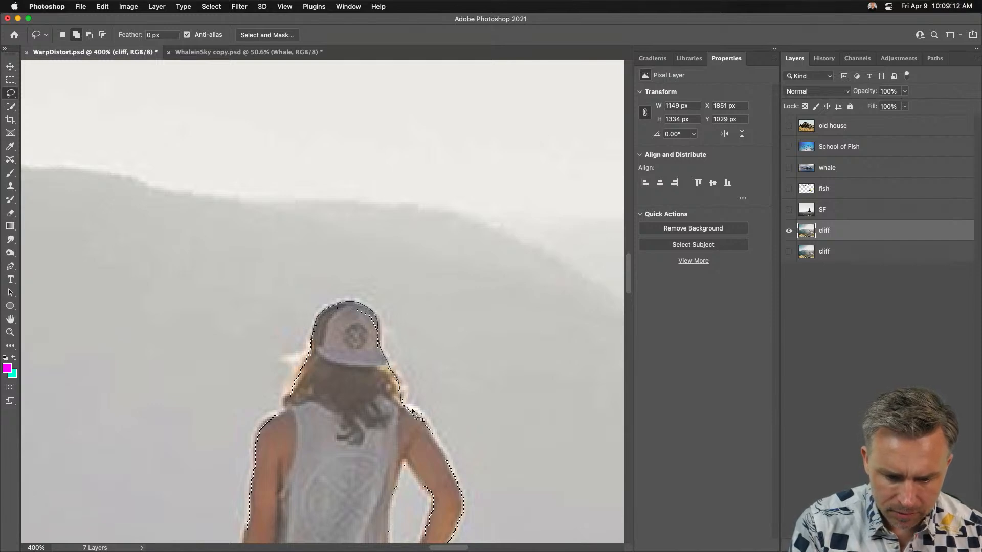
pyautogui.moveTo(434, 442); pyautogui.dragTo(436, 444)
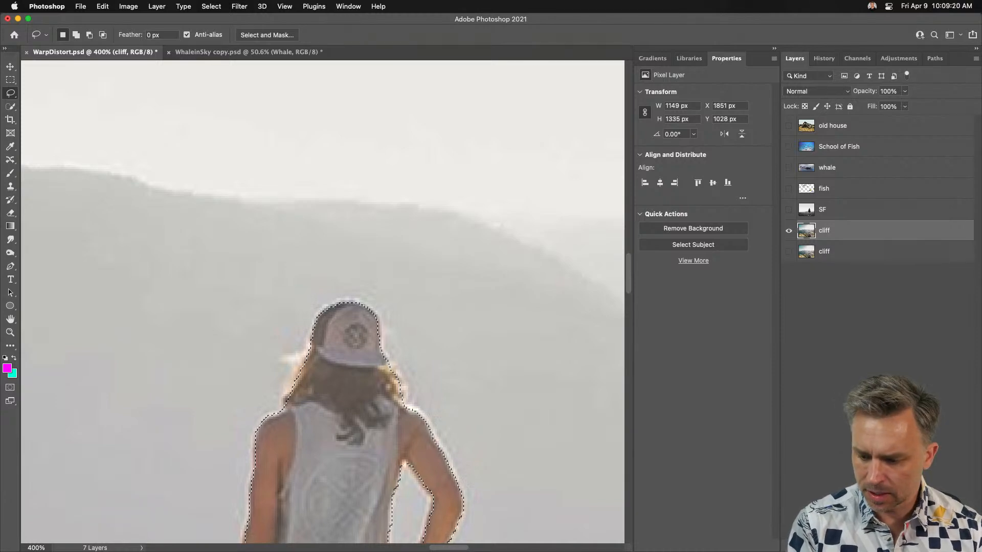
# Step: Add a layer mask from the selection to the upper cliff layer and show the lower cliff layer
pyautogui.click(863, 546)
pyautogui.press('super+0')
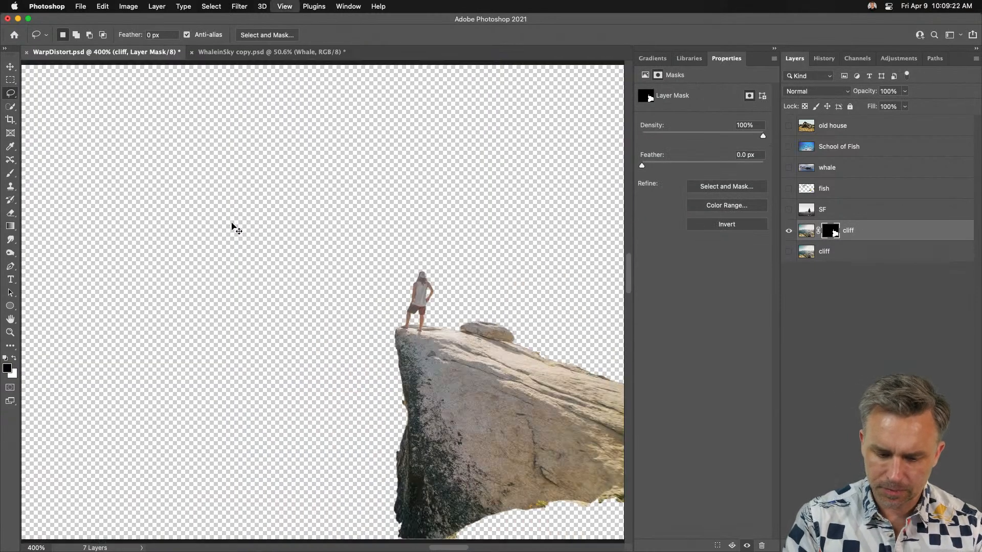
pyautogui.click(788, 252)
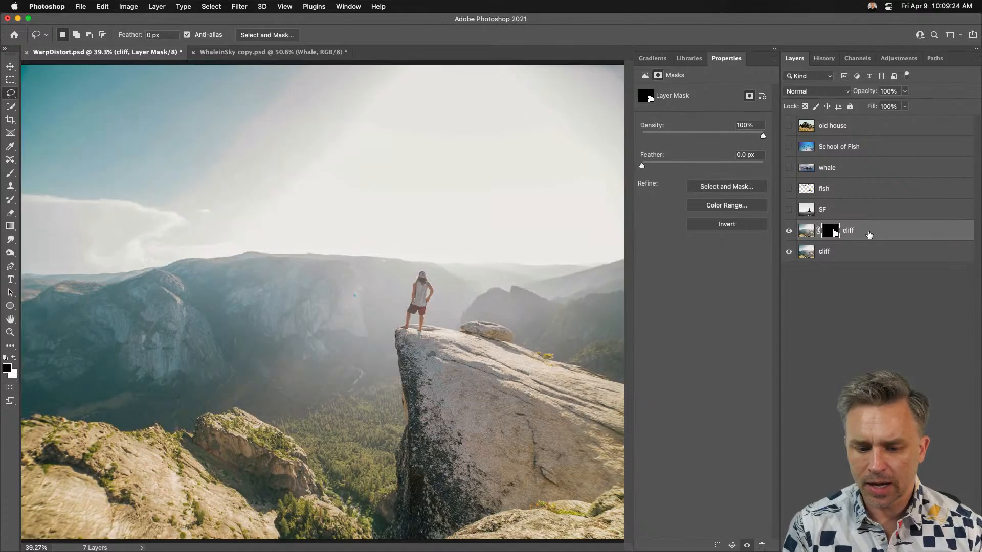
# Step: Try moving the masked man and rock over the cliff background, and undo the move
pyautogui.press('super+2')
pyautogui.press('v')
pyautogui.moveTo(289, 276); pyautogui.dragTo(180, 190)
pyautogui.press('super+z')
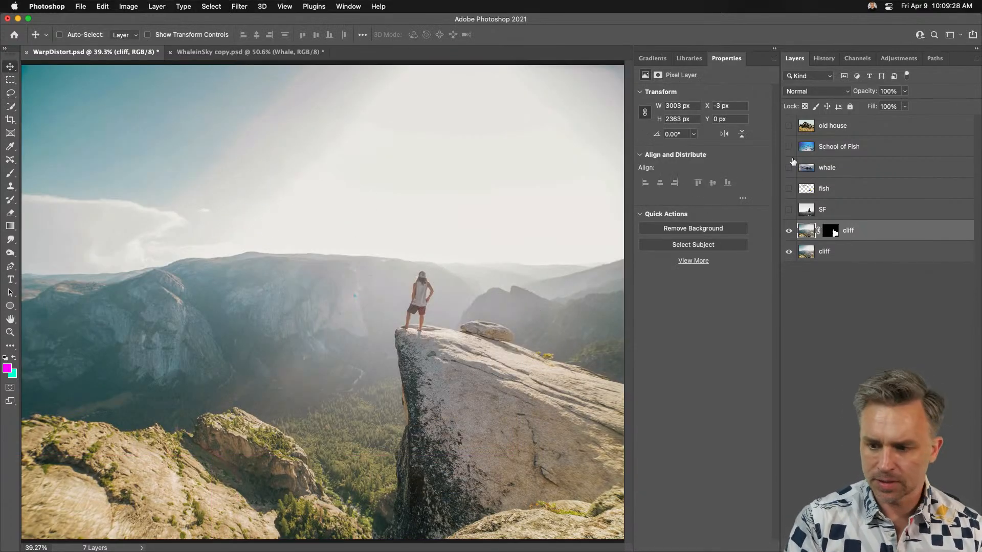
# Step: Show the whale layer, place it between the two cliff layers, and position the whale behind the man
pyautogui.click(797, 170)
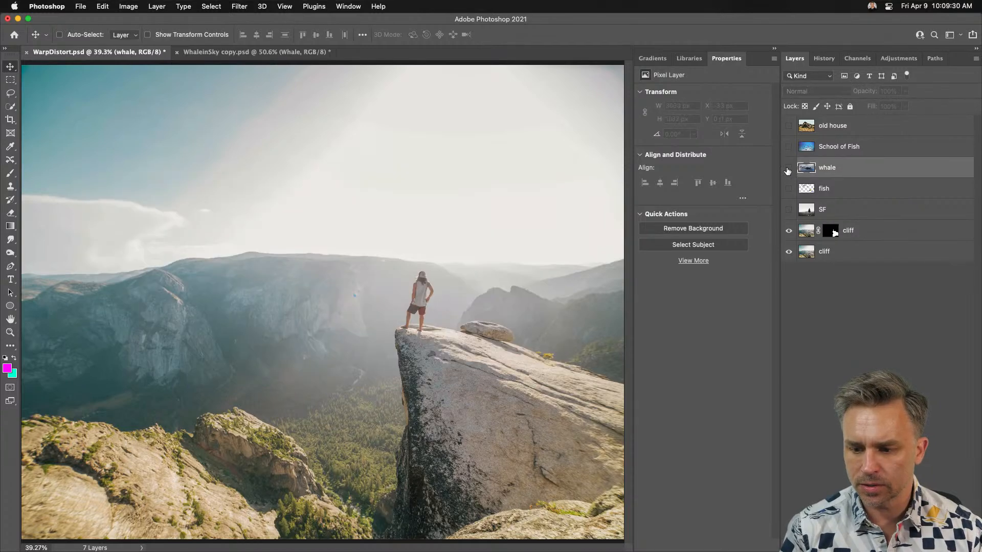
pyautogui.click(789, 168)
pyautogui.moveTo(850, 172); pyautogui.dragTo(865, 242)
pyautogui.moveTo(204, 261); pyautogui.dragTo(223, 237)
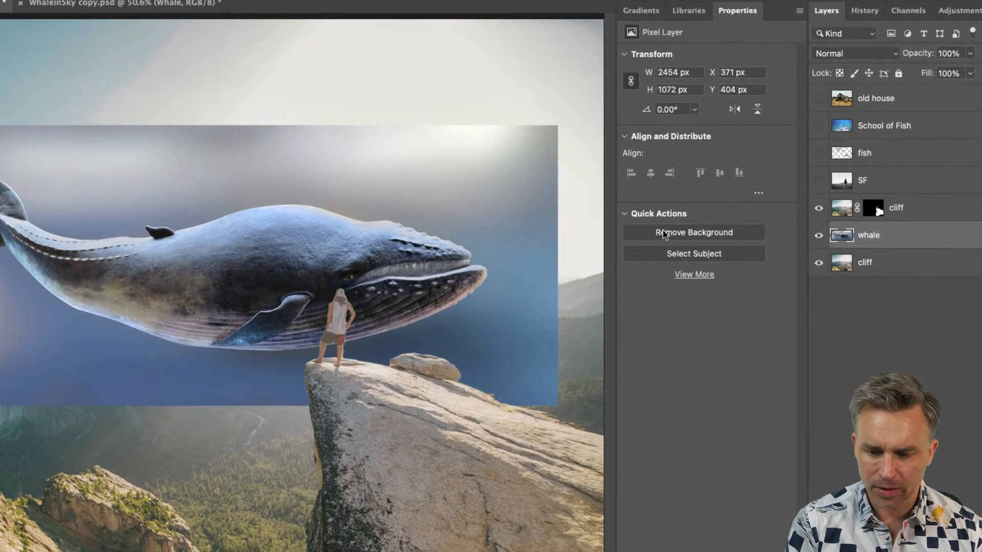
# Step: Remove the whale layer's background and convert the masked whale layer to a Smart Object
pyautogui.click(692, 228)
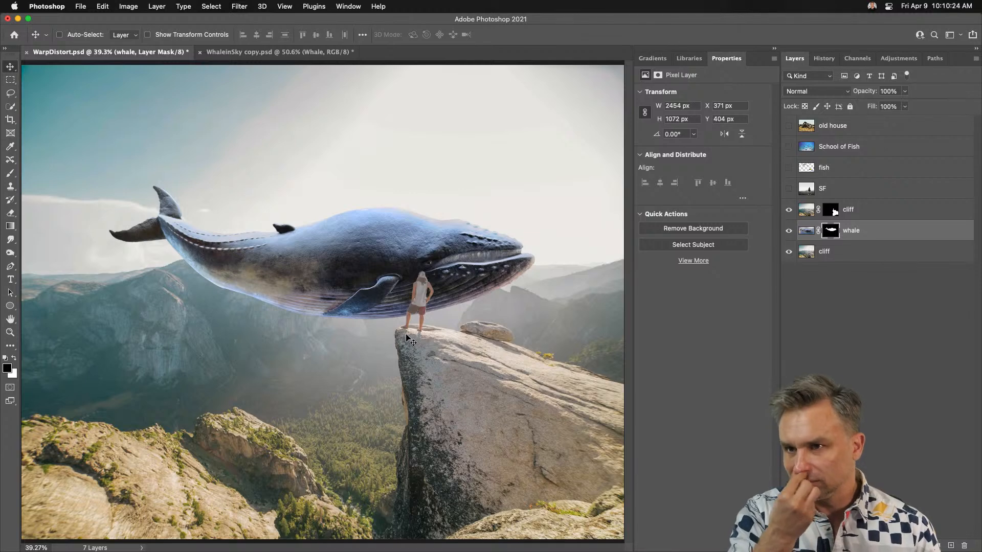
pyautogui.click(880, 214)
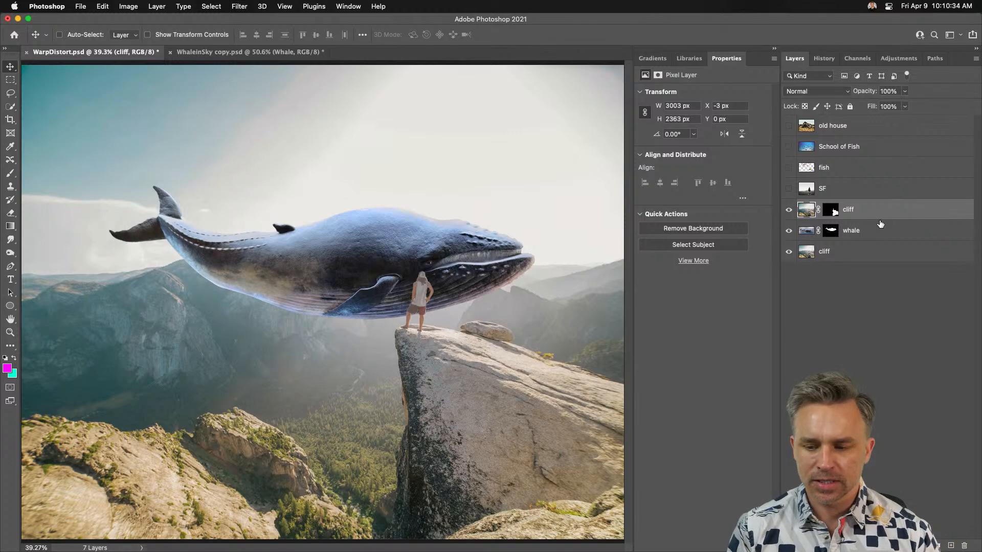
pyautogui.click(848, 231)
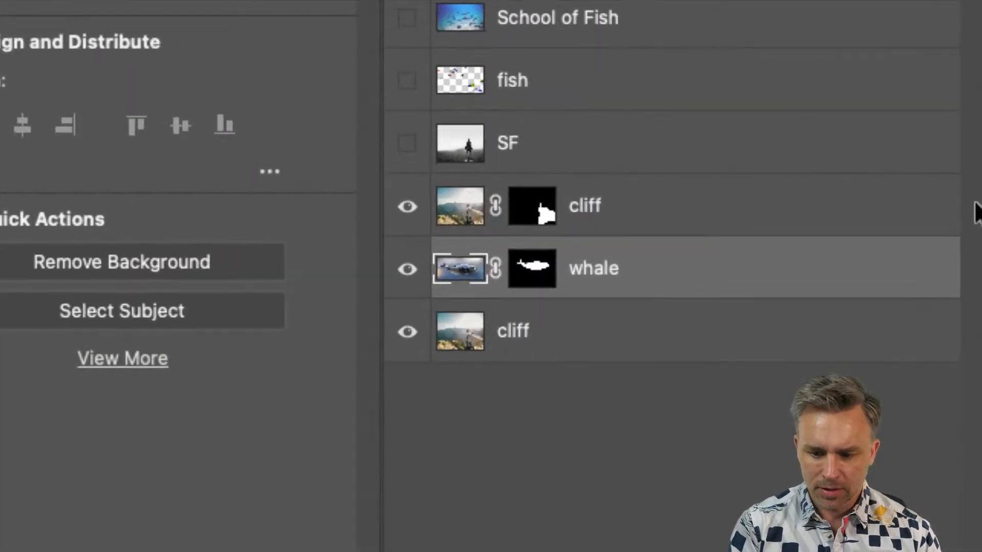
pyautogui.rightClick(647, 262)
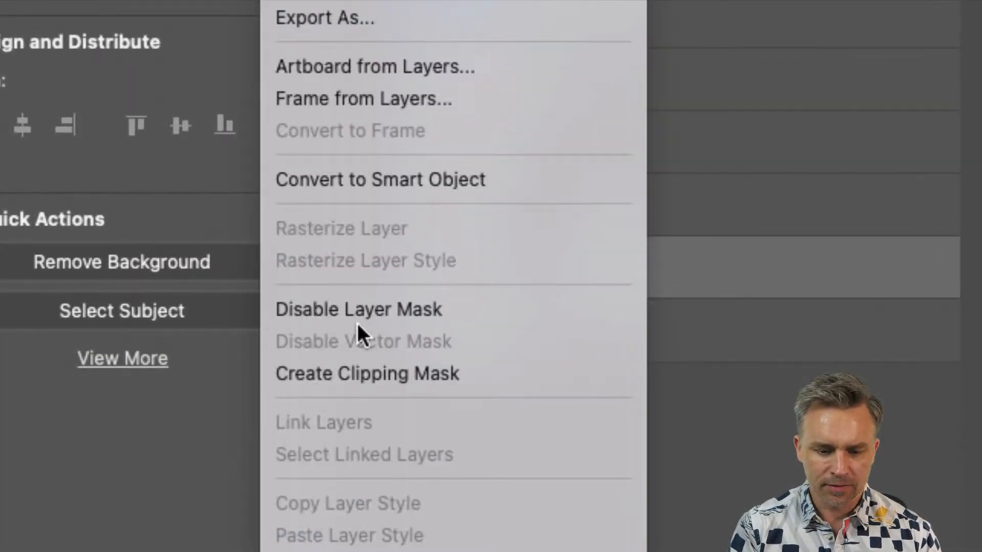
pyautogui.click(333, 180)
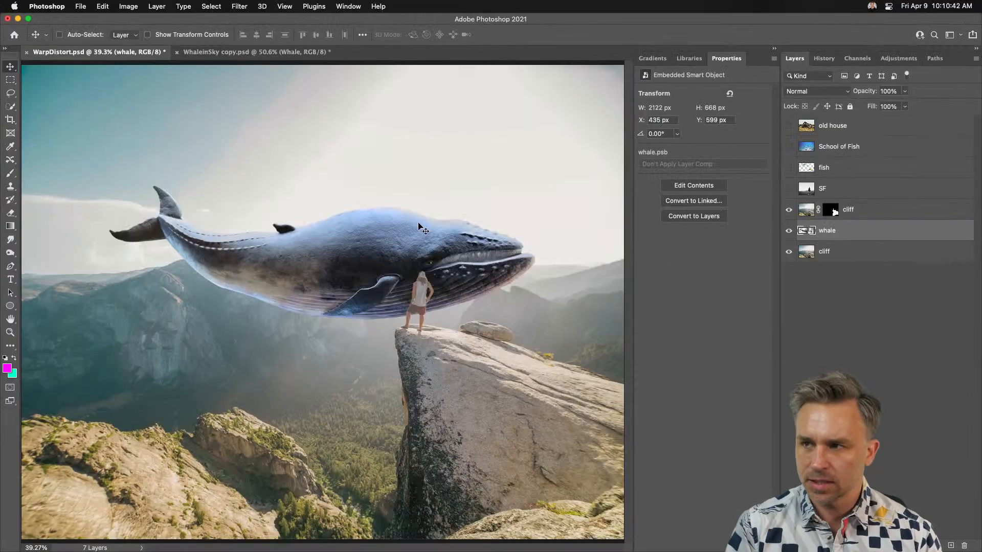
# Step: Add a Color Balance adjustment clipped to the whale layer, with the midtones' Yellow–Blue value at -12
pyautogui.press('super+equal')
pyautogui.press('super+equal')
pyautogui.moveTo(416, 221); pyautogui.dragTo(271, 247)
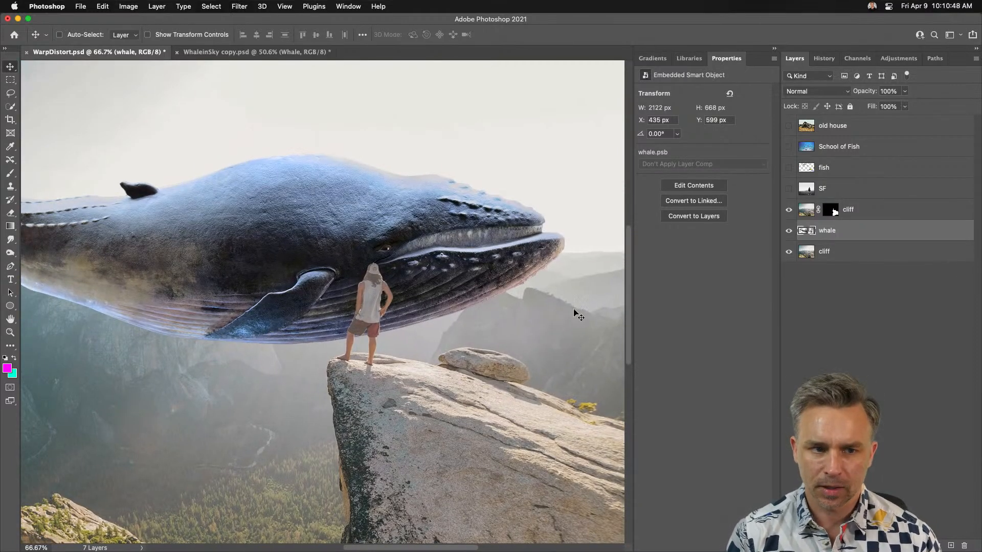
pyautogui.click(924, 545)
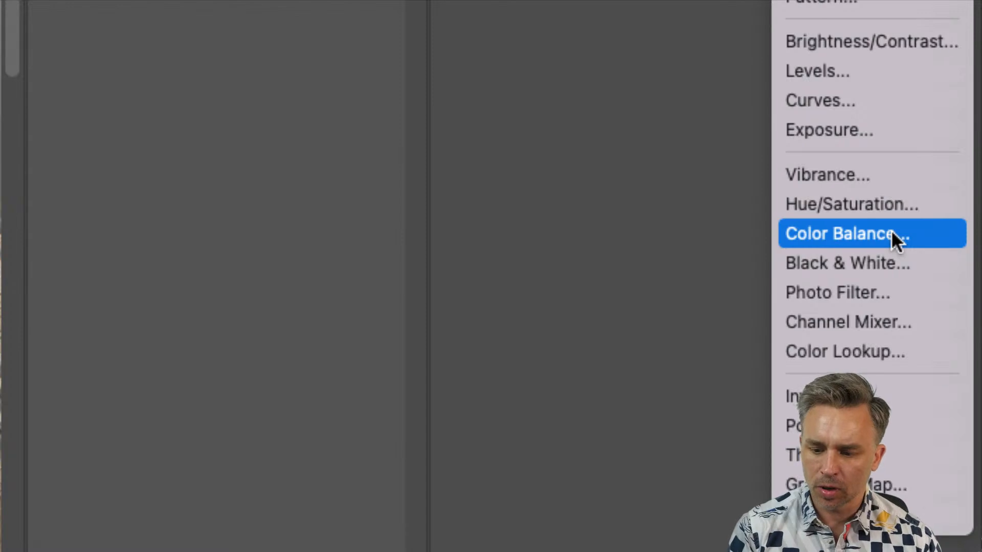
pyautogui.click(892, 234)
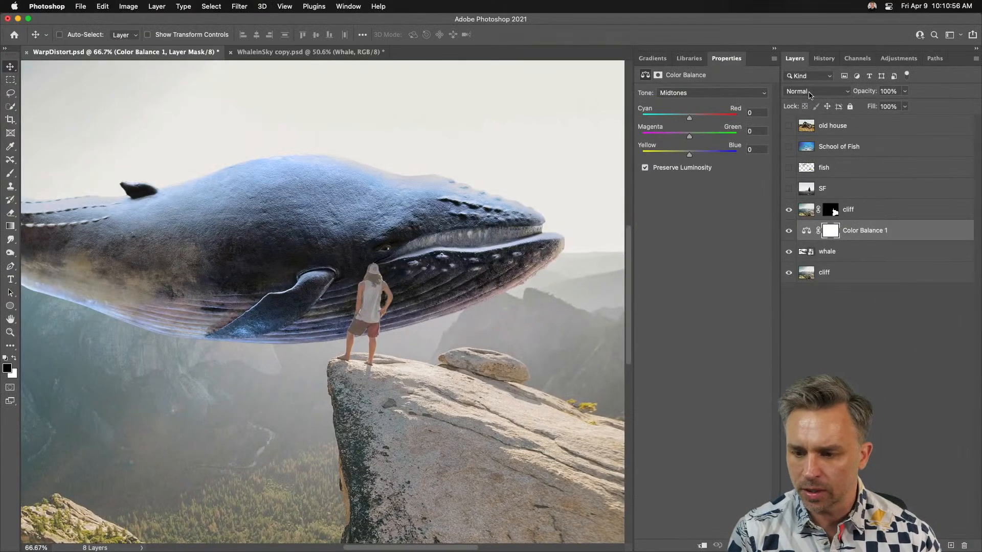
pyautogui.moveTo(685, 158); pyautogui.dragTo(684, 157)
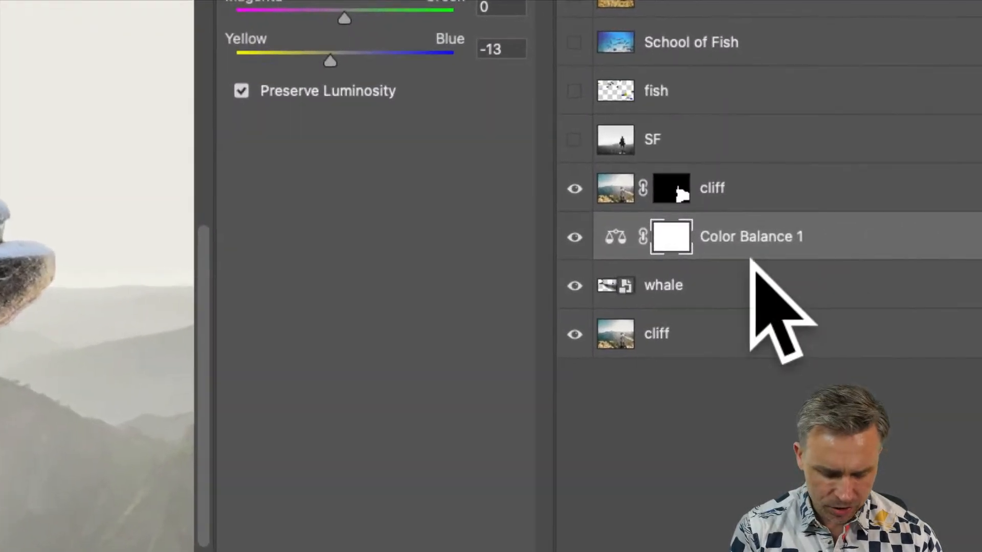
pyautogui.keyDown('alt'); pyautogui.click(788, 249); pyautogui.keyUp('alt')
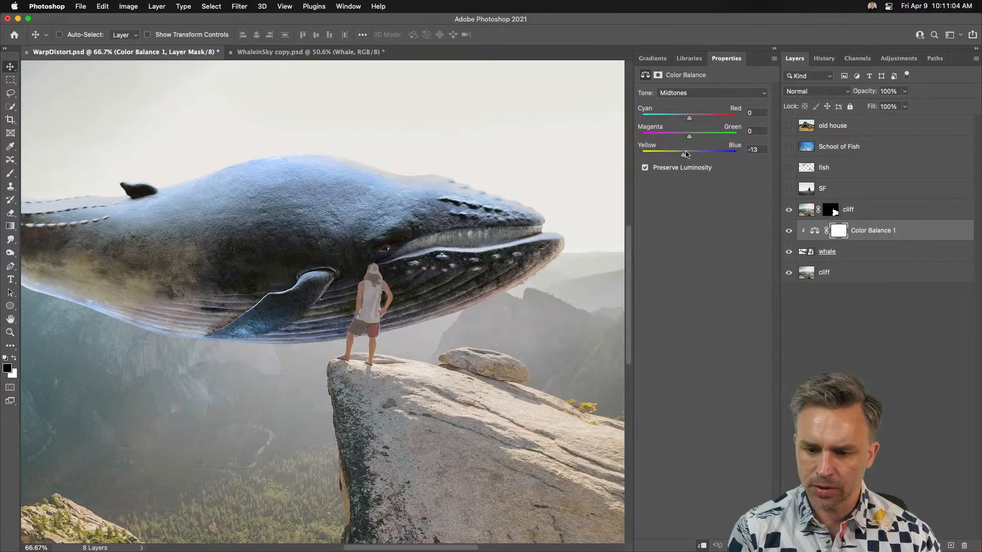
pyautogui.moveTo(685, 155)
pyautogui.mouseDown()
pyautogui.moveTo(664, 152)
pyautogui.moveTo(683, 154)
pyautogui.mouseUp()
pyautogui.press('super+minus')
pyautogui.press('super+minus')
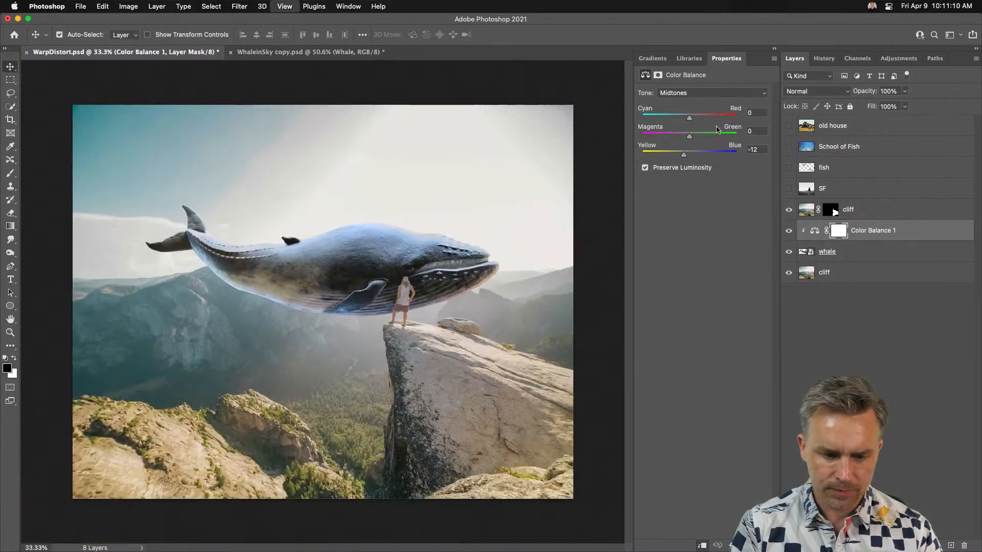
pyautogui.press('super+plus')
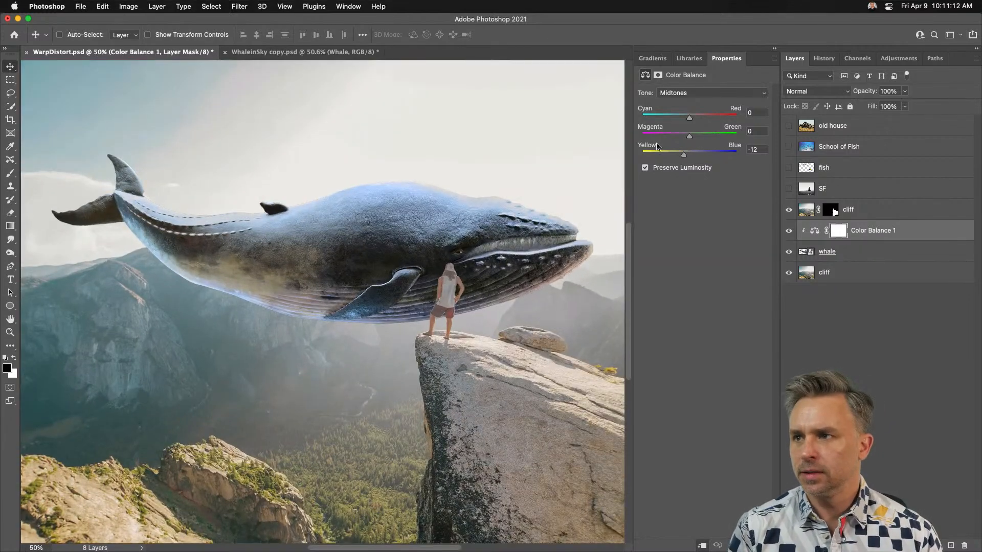
pyautogui.moveTo(247, 209)
pyautogui.mouseDown()
pyautogui.moveTo(138, 141)
pyautogui.moveTo(237, 218)
pyautogui.mouseUp()
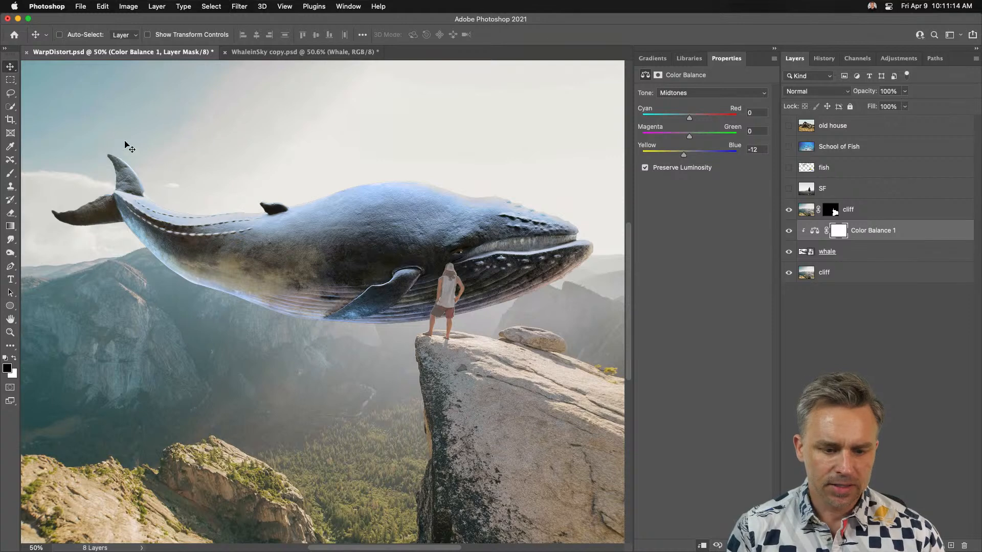
# Step: Add an Exposure adjustment above Color Balance, clip it to the whale, and set Exposure to +0.90 and Offset to +0.0462
pyautogui.click(883, 231)
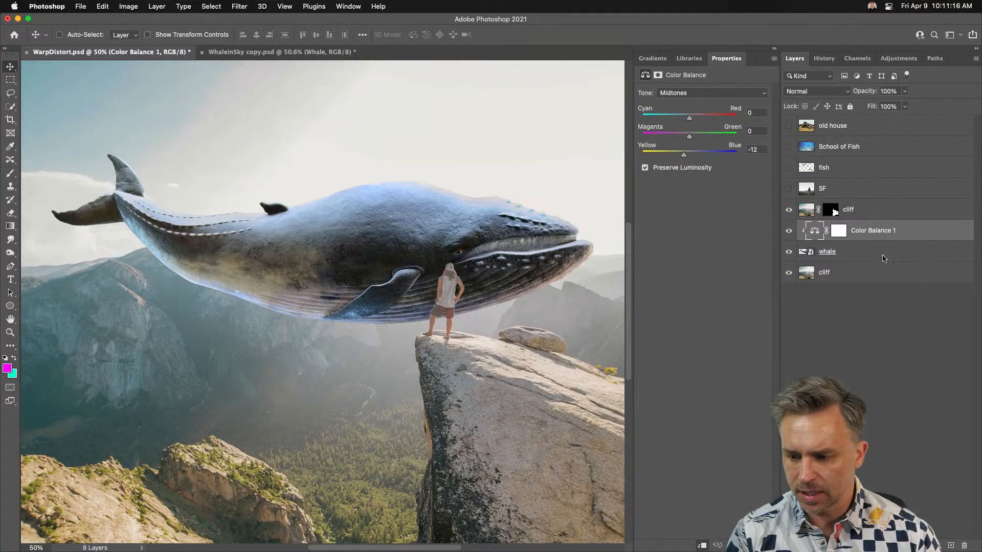
pyautogui.click(924, 546)
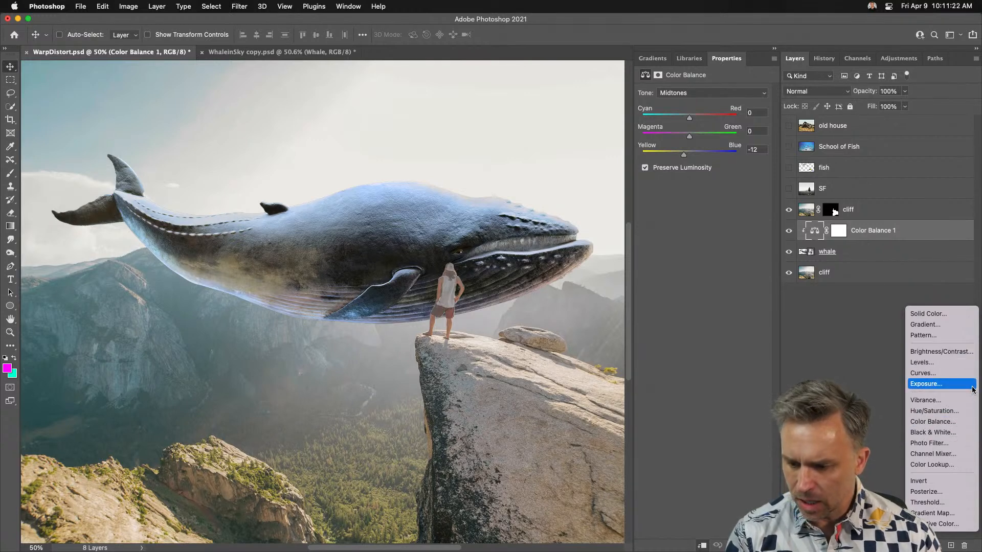
pyautogui.click(941, 383)
pyautogui.keyDown('alt'); pyautogui.click(891, 241); pyautogui.keyUp('alt')
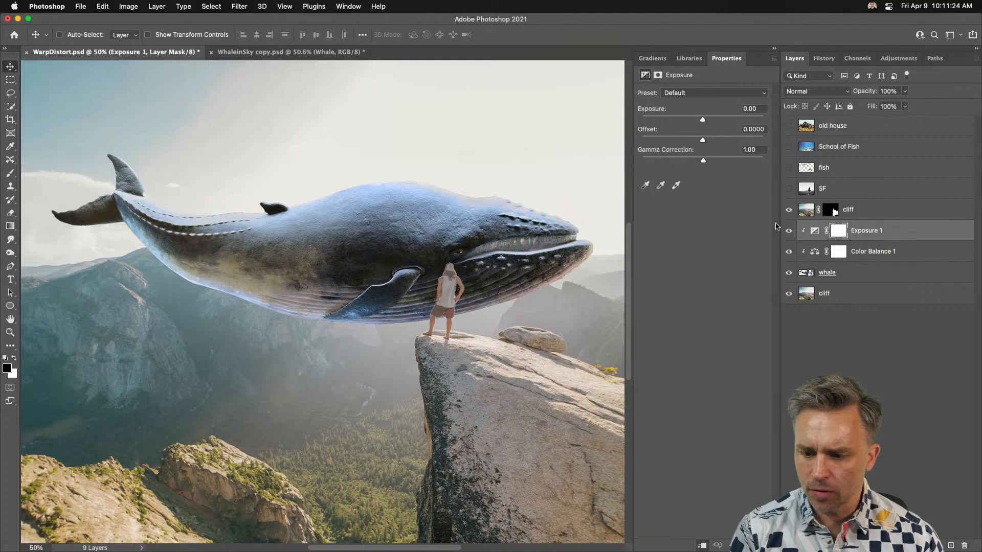
pyautogui.moveTo(715, 123)
pyautogui.mouseDown()
pyautogui.moveTo(696, 122)
pyautogui.moveTo(713, 122)
pyautogui.moveTo(705, 123)
pyautogui.moveTo(726, 142)
pyautogui.moveTo(706, 143)
pyautogui.moveTo(711, 123)
pyautogui.mouseUp()
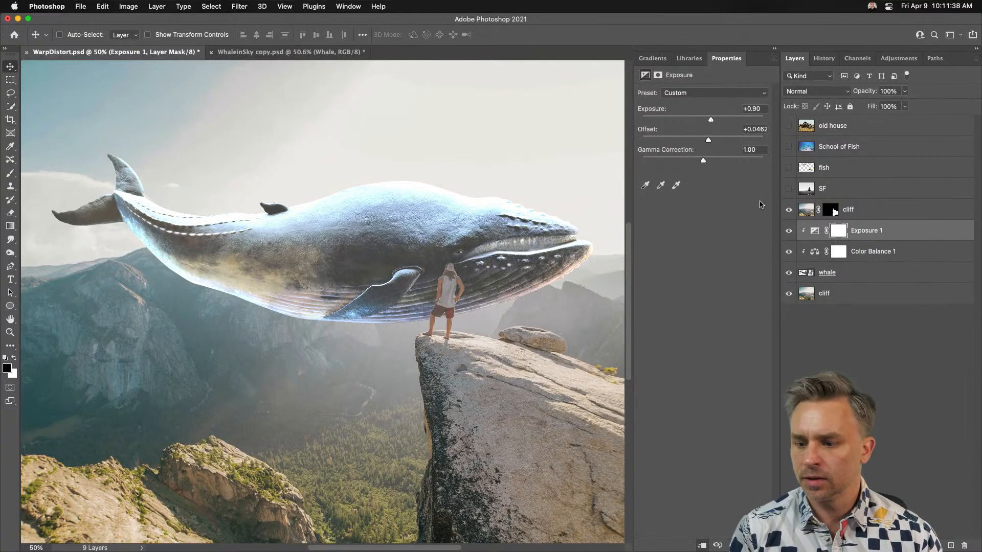
# Step: Add a Hue/Saturation adjustment above Exposure, clip it to the whale, and set Saturation to -16
pyautogui.click(924, 545)
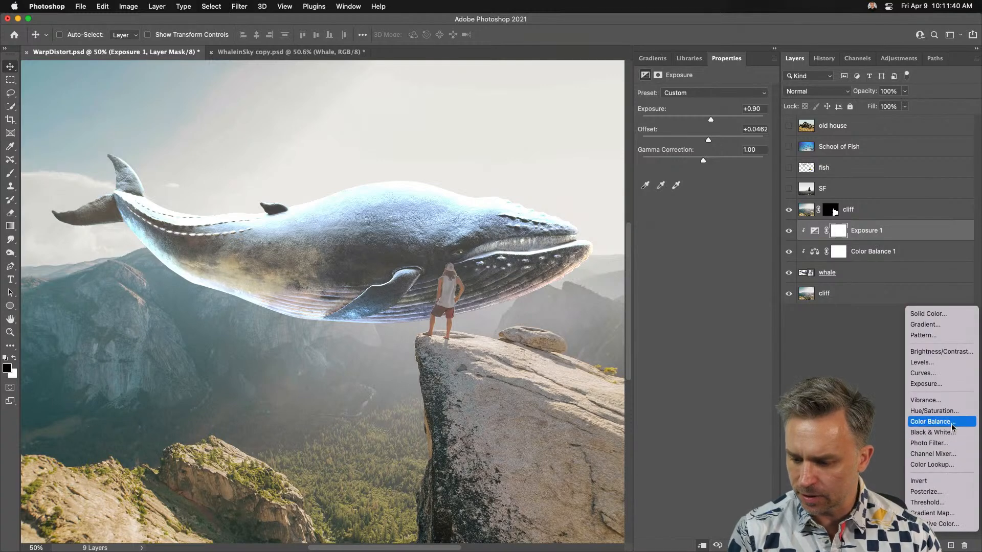
pyautogui.click(935, 409)
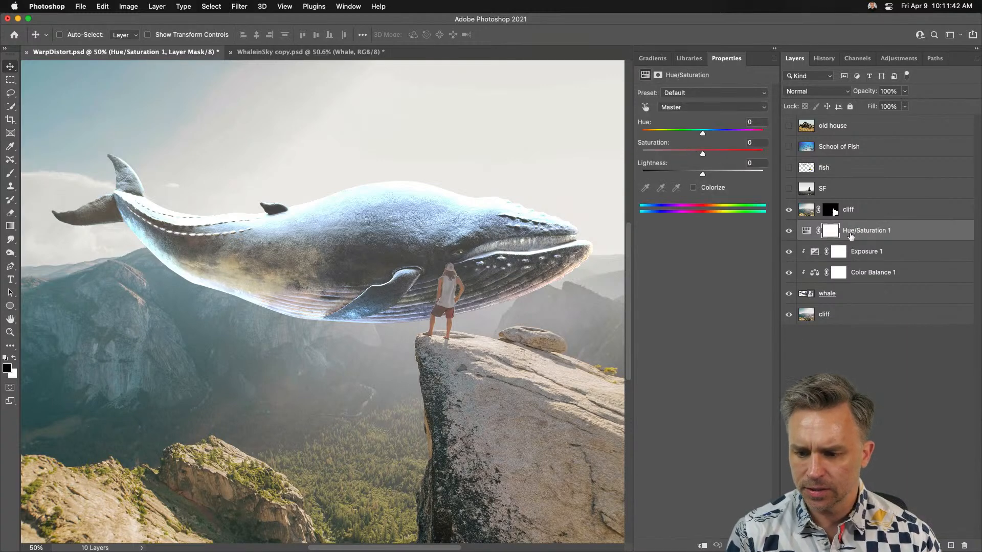
pyautogui.press('super+alt+g')
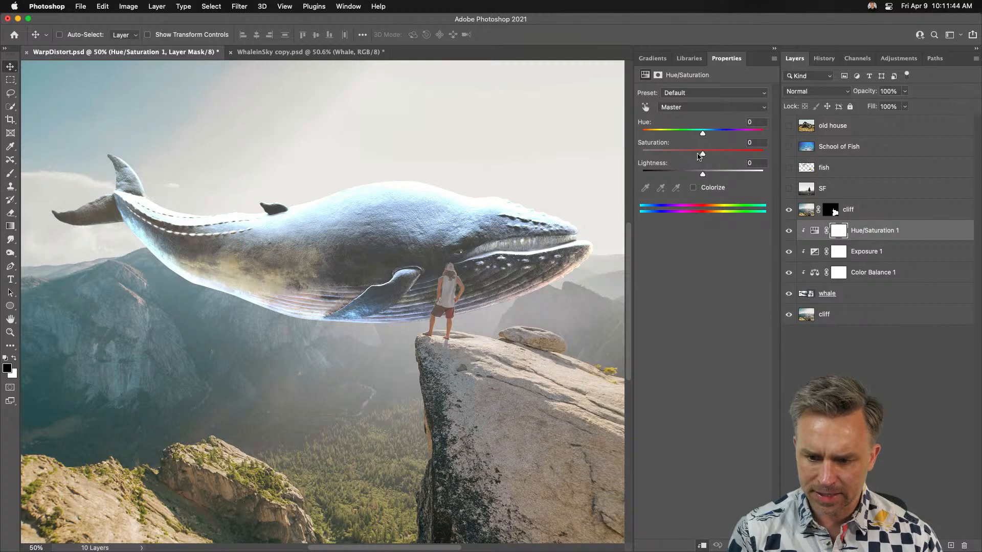
pyautogui.moveTo(699, 156); pyautogui.dragTo(695, 156)
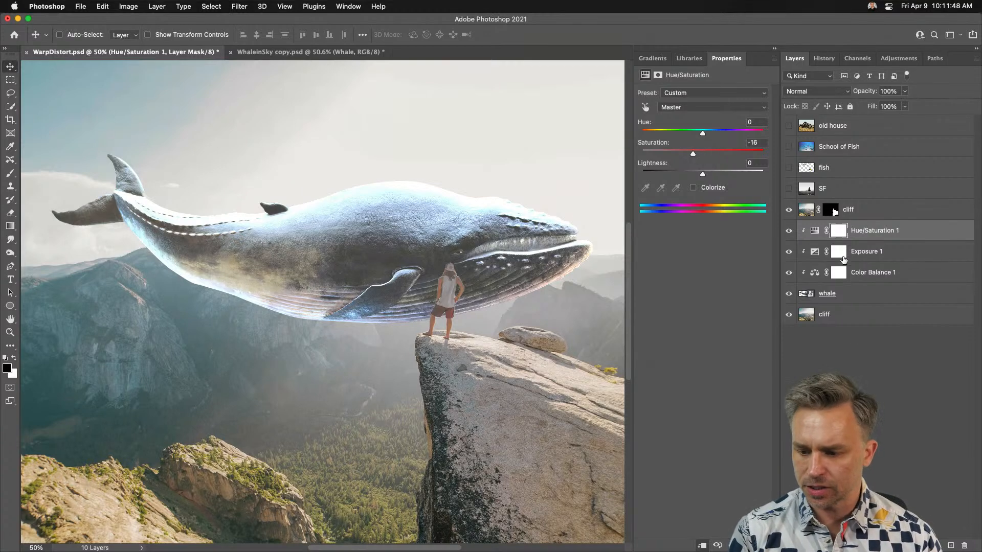
# Step: Move the whale up and to the left above the man, placing it at X 192 px, Y 414 px
pyautogui.click(849, 295)
pyautogui.moveTo(412, 271); pyautogui.dragTo(368, 253)
pyautogui.press('super+minus')
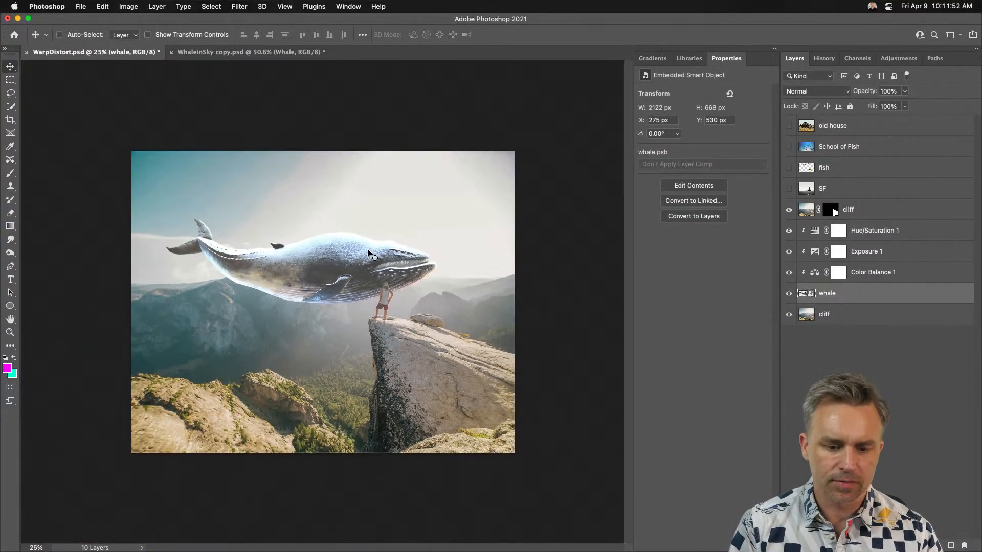
pyautogui.press('super+plus')
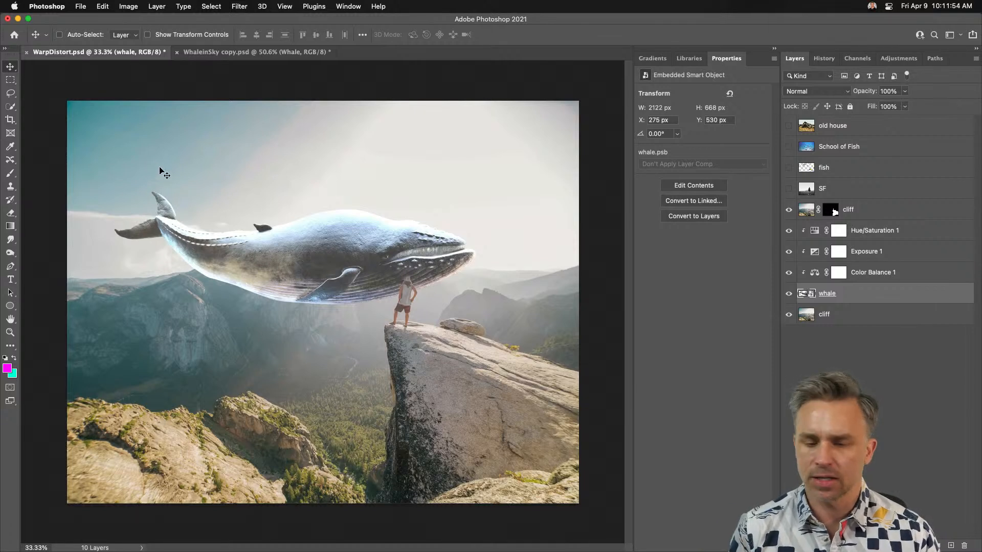
pyautogui.moveTo(338, 257); pyautogui.dragTo(332, 238)
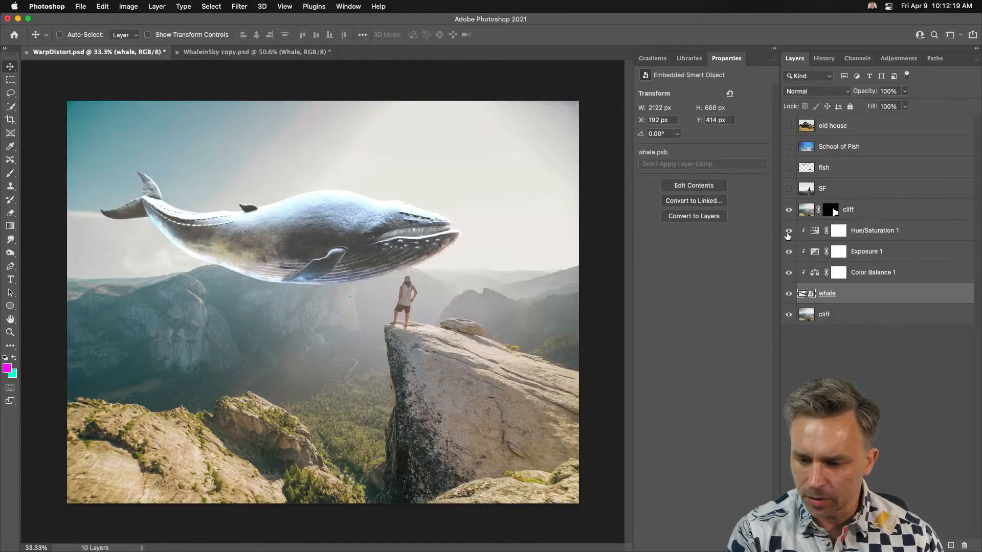
# Step: Hide the three whale adjustments and add a clipped Curves adjustment above the whale, lifting the shadows and placing a point at input 191, output 181
pyautogui.moveTo(787, 235); pyautogui.dragTo(789, 272)
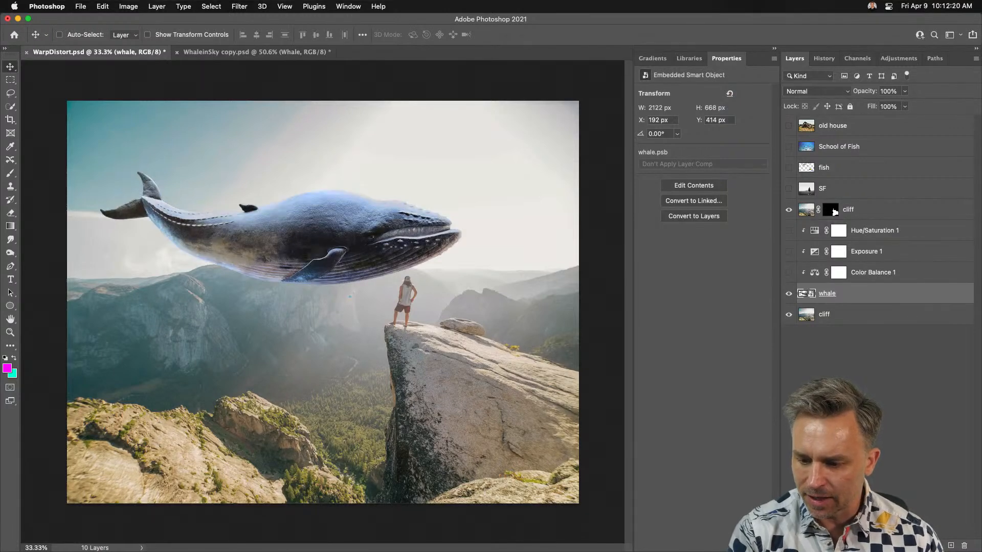
pyautogui.click(923, 545)
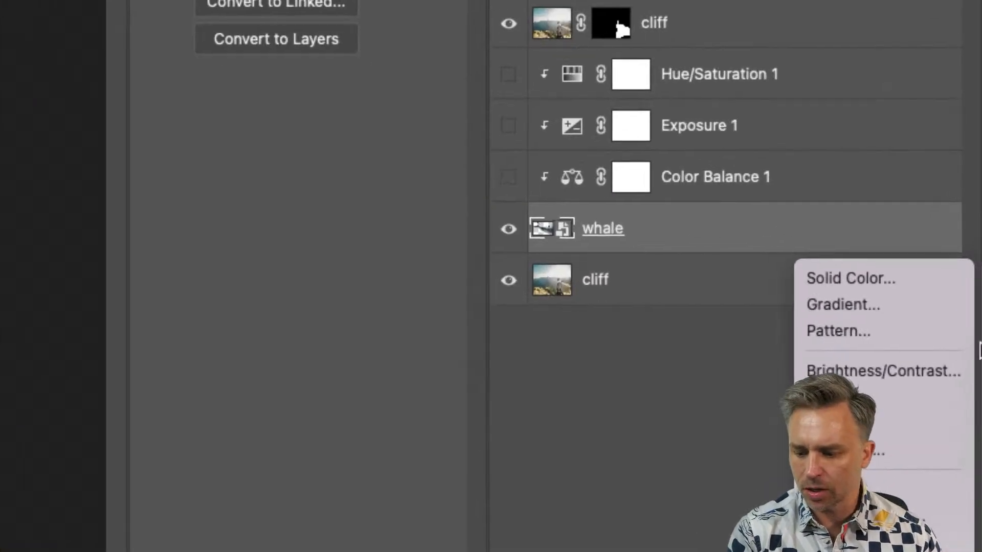
pyautogui.click(879, 423)
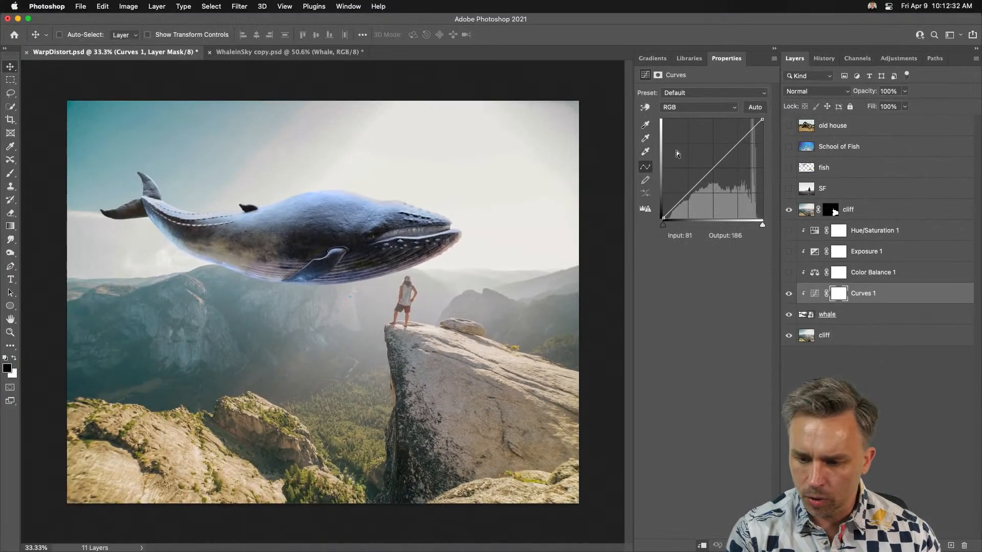
pyautogui.moveTo(626, 175); pyautogui.dragTo(626, 160)
pyautogui.moveTo(692, 176)
pyautogui.mouseDown()
pyautogui.moveTo(696, 190)
pyautogui.moveTo(699, 179)
pyautogui.mouseUp()
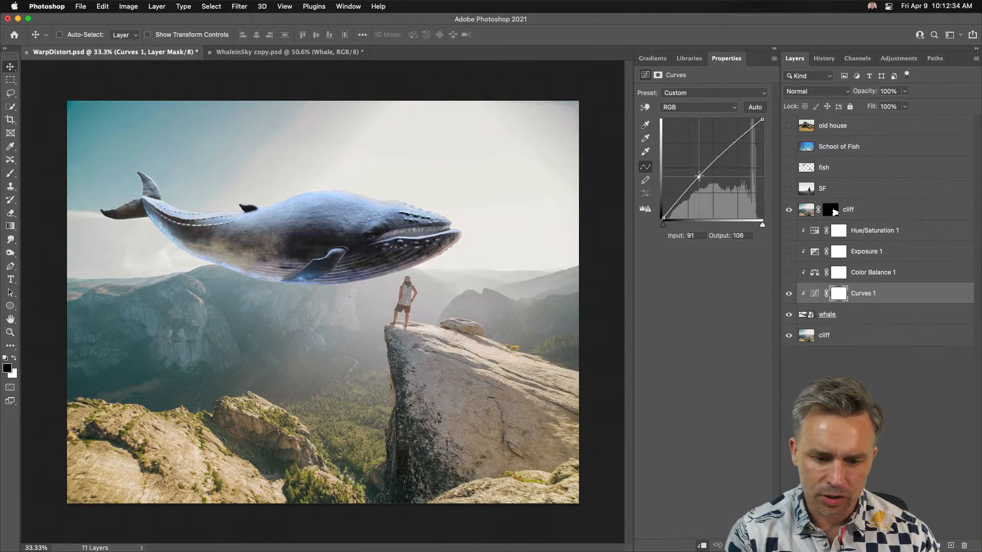
pyautogui.moveTo(734, 144)
pyautogui.mouseDown()
pyautogui.moveTo(737, 158)
pyautogui.moveTo(737, 147)
pyautogui.mouseUp()
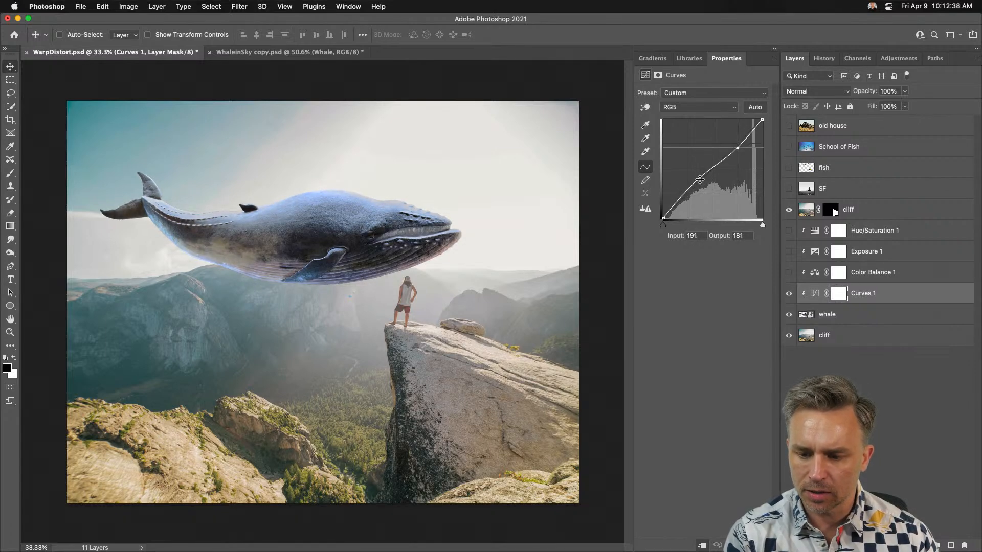
pyautogui.moveTo(698, 179); pyautogui.dragTo(697, 176)
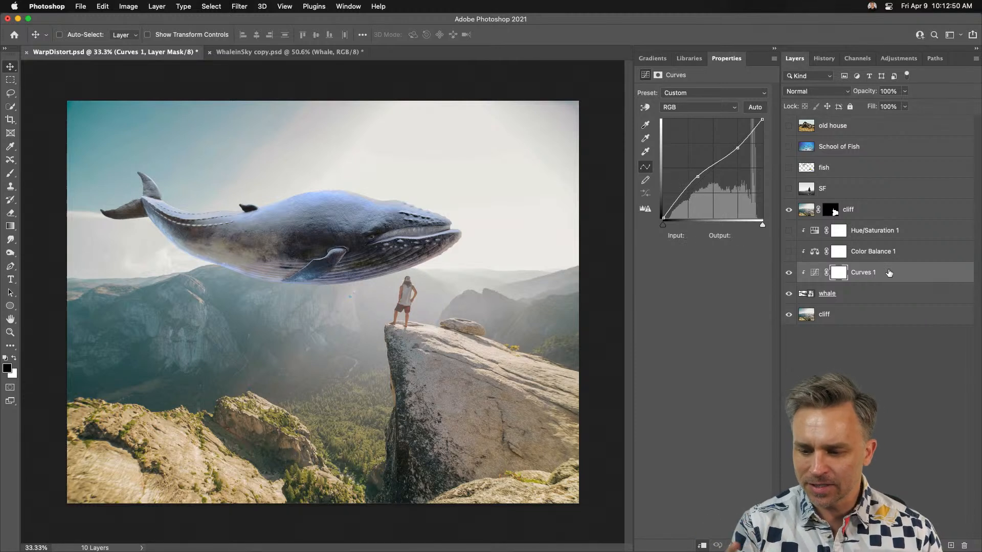
# Step: Duplicate the whale's Curves adjustment and hide the lower of the two
pyautogui.moveTo(890, 273); pyautogui.dragTo(950, 545)
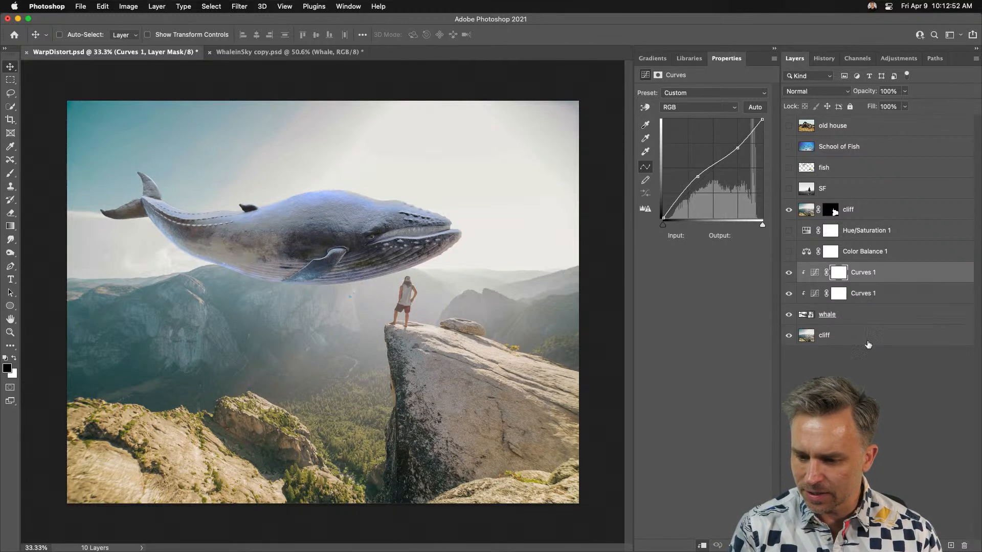
pyautogui.click(788, 294)
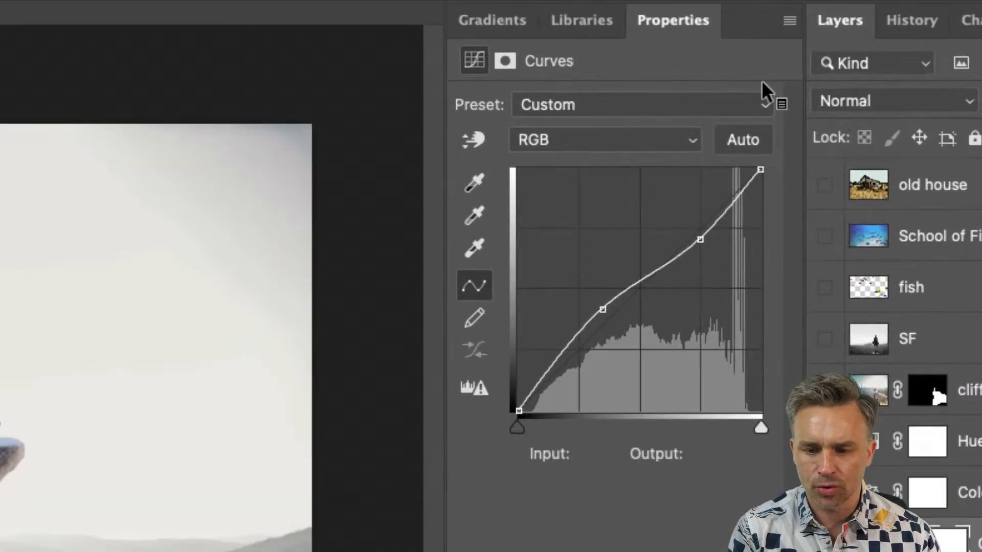
# Step: Lower the blue channel in the upper Curves adjustment with a midtone point at input 151, output 143
pyautogui.click(589, 138)
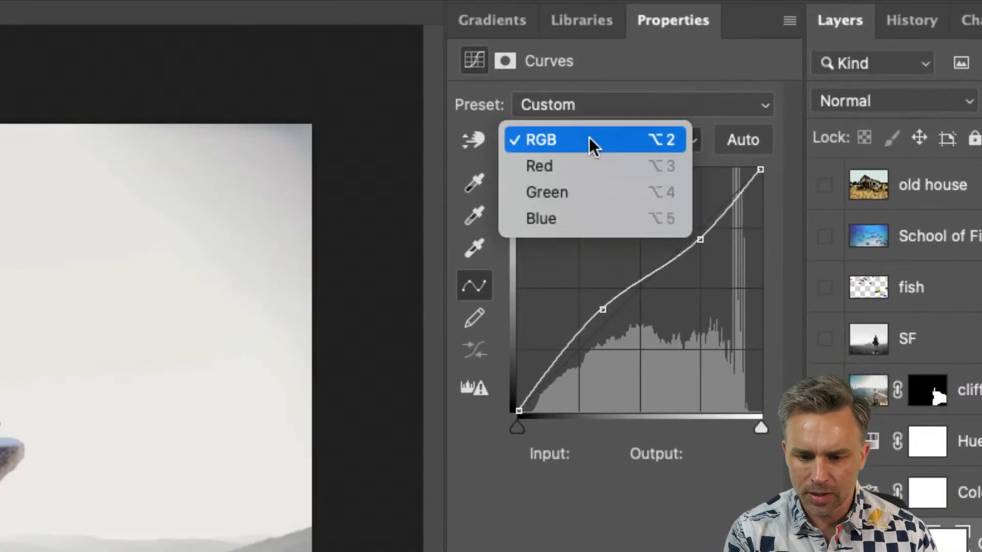
pyautogui.click(571, 210)
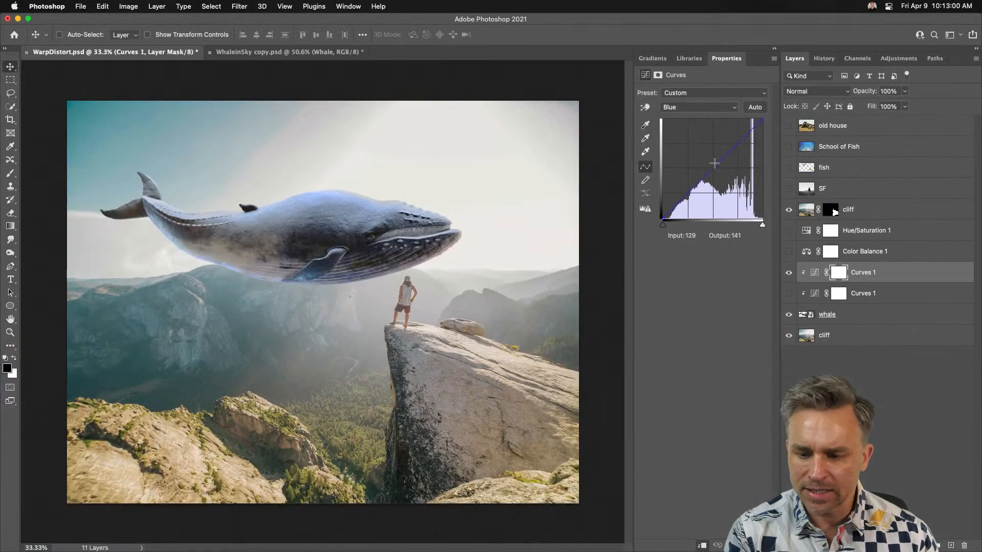
pyautogui.moveTo(661, 268); pyautogui.dragTo(662, 301)
pyautogui.moveTo(721, 173)
pyautogui.mouseDown()
pyautogui.moveTo(728, 177)
pyautogui.moveTo(722, 163)
pyautogui.mouseUp()
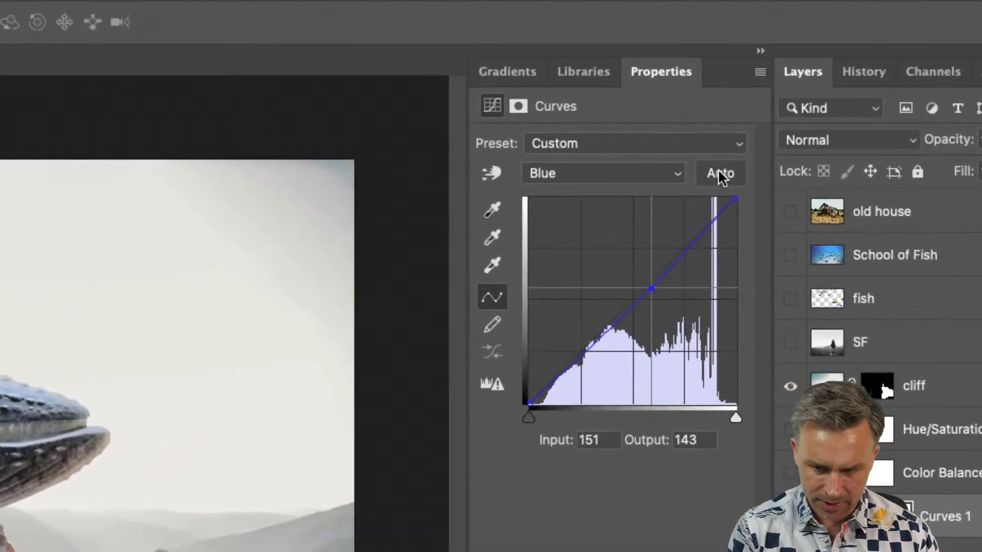
pyautogui.keyDown('alt'); pyautogui.click(720, 177); pyautogui.keyUp('alt')
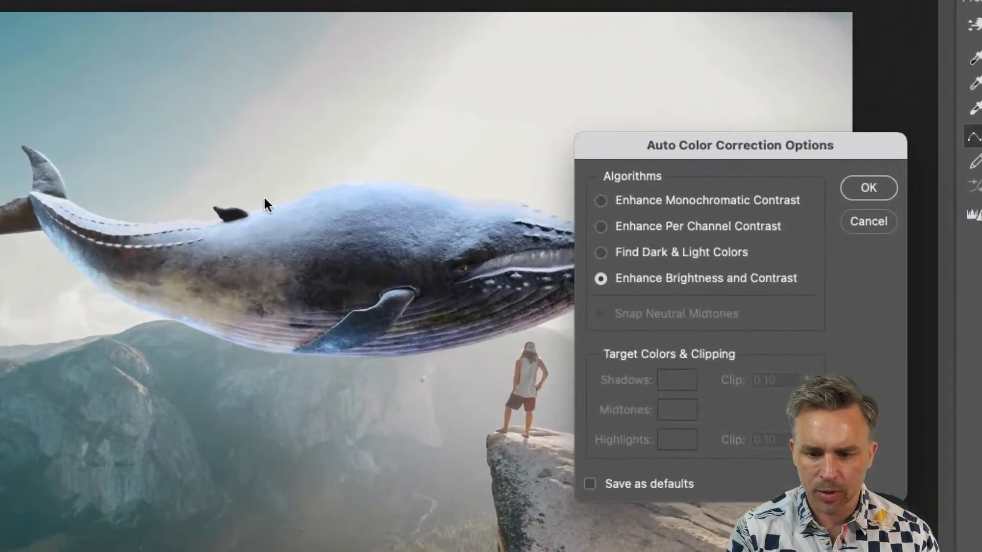
pyautogui.moveTo(714, 135); pyautogui.dragTo(656, 99)
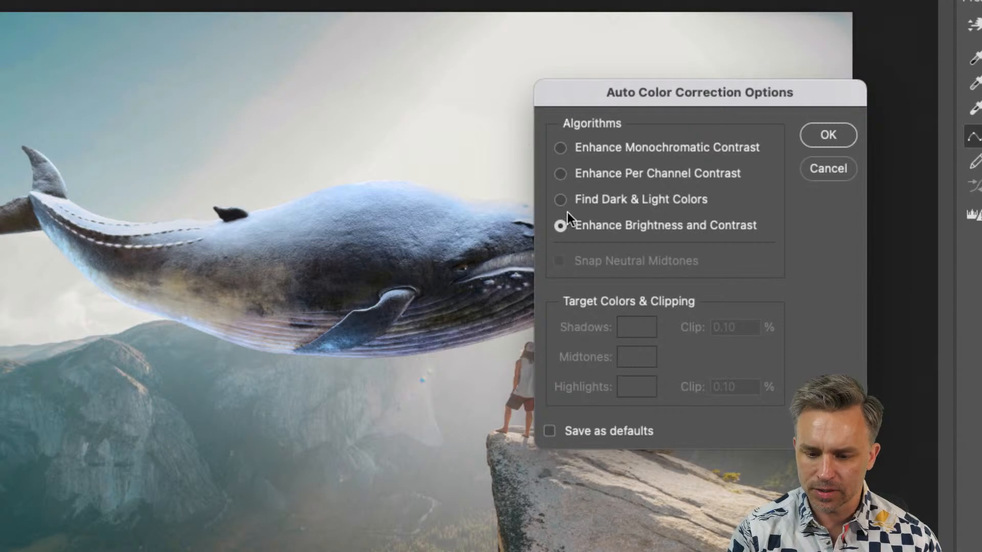
pyautogui.click(561, 200)
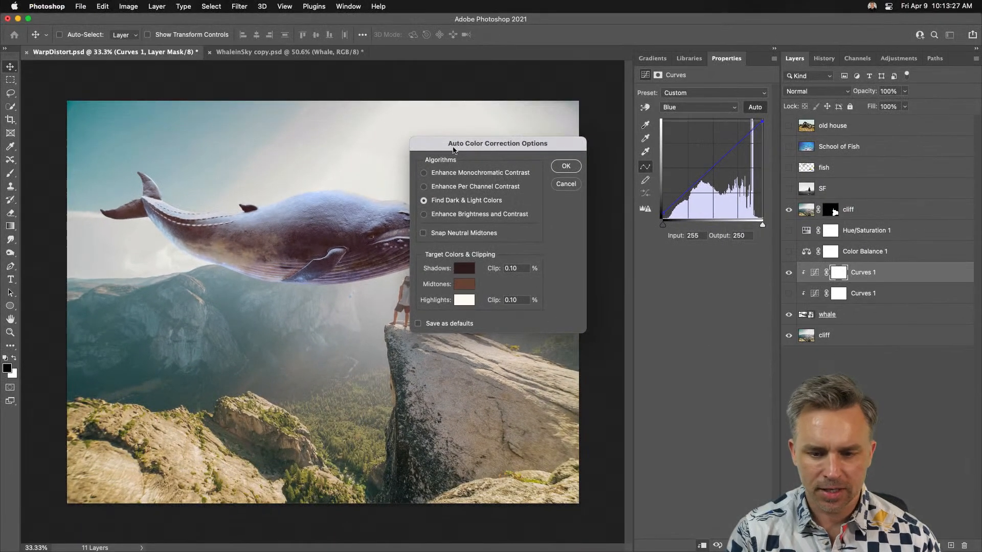
pyautogui.moveTo(454, 150); pyautogui.dragTo(614, 152)
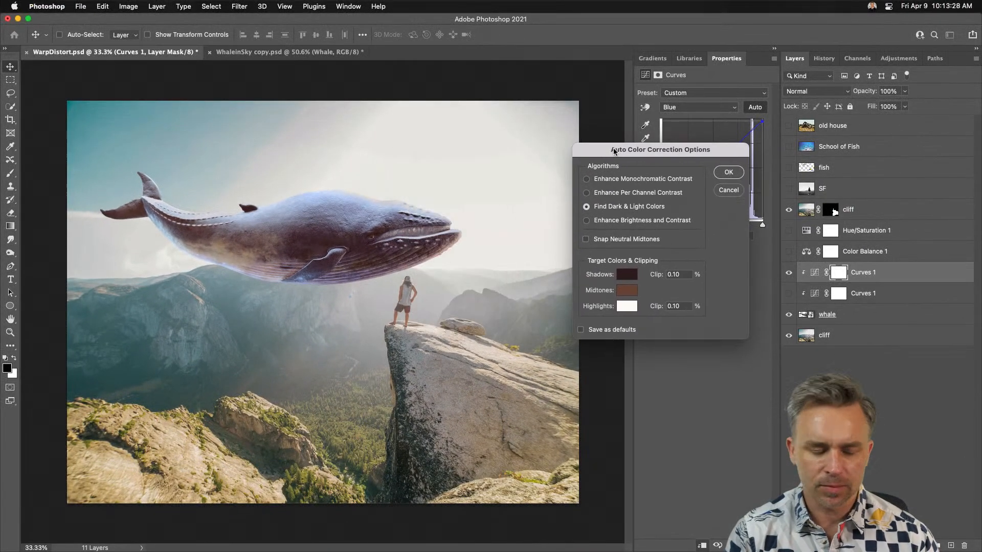
pyautogui.click(620, 275)
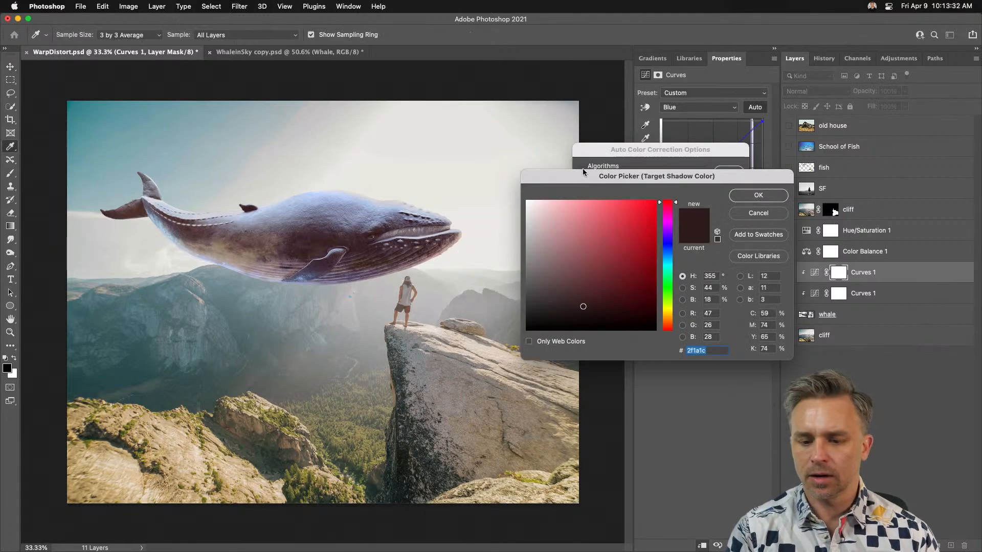
pyautogui.moveTo(583, 172); pyautogui.dragTo(496, 176)
pyautogui.click(664, 219)
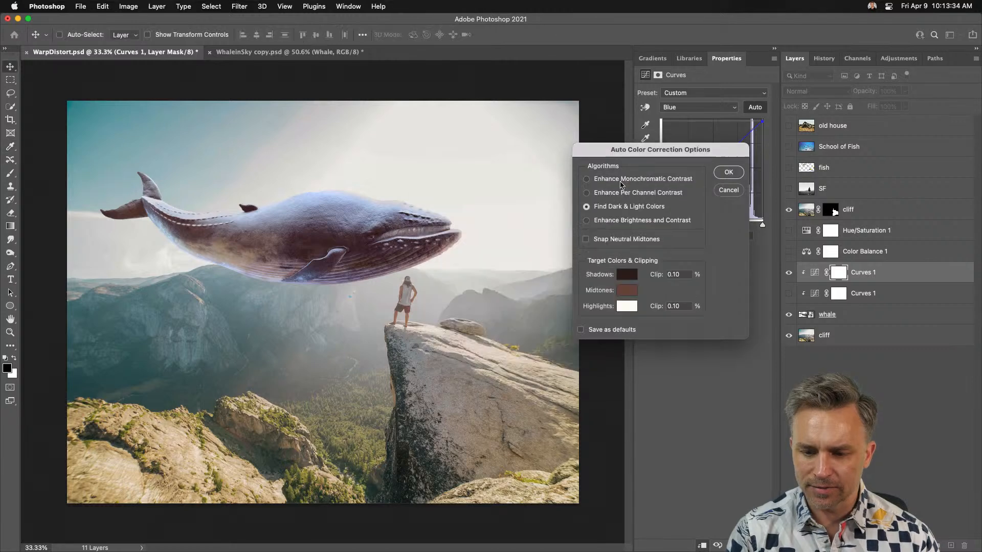
pyautogui.moveTo(629, 151); pyautogui.dragTo(496, 157)
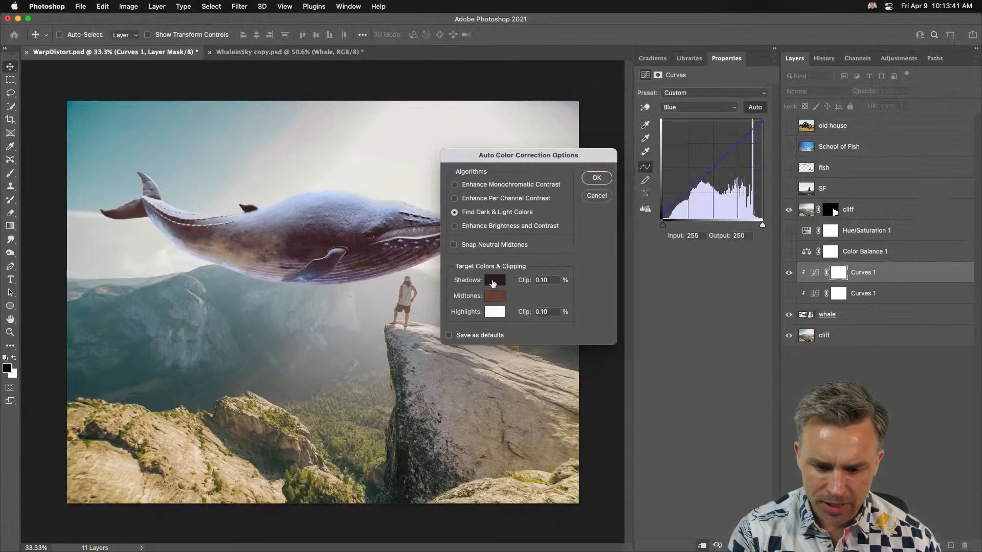
pyautogui.click(493, 280)
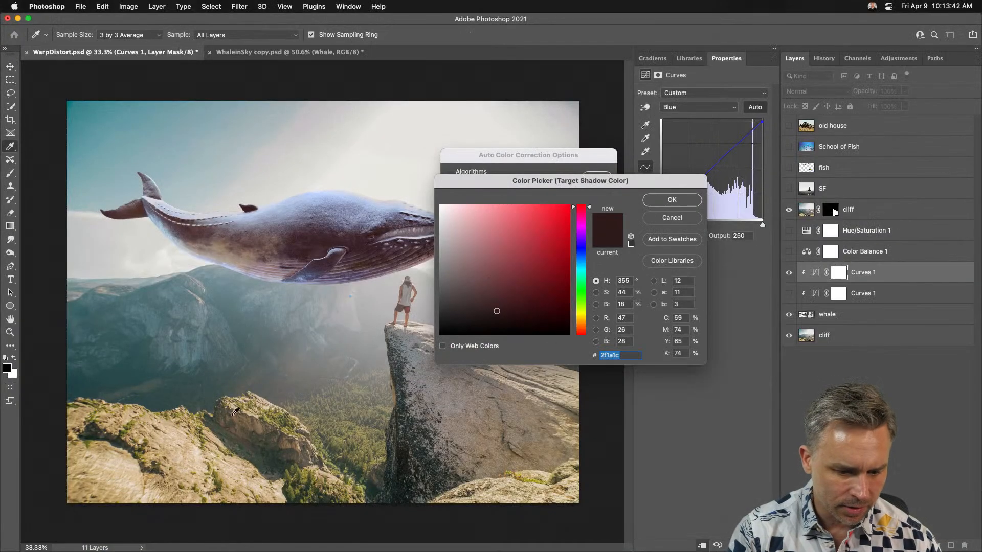
pyautogui.write('ffffff')
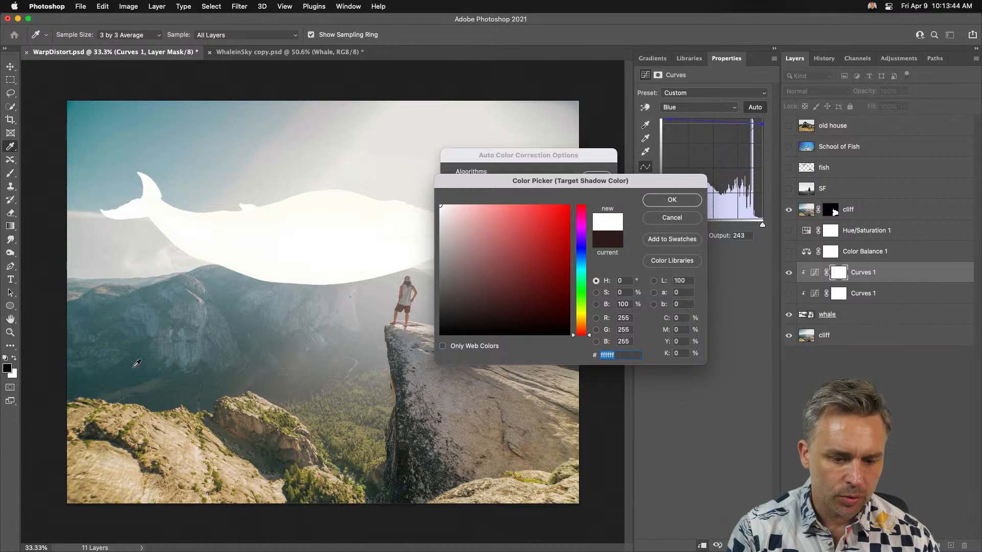
pyautogui.click(664, 221)
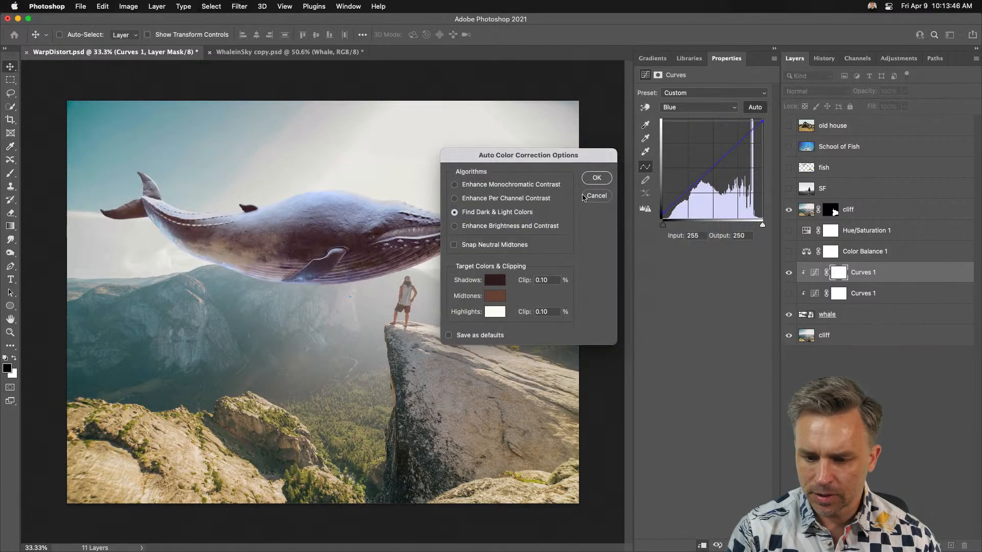
pyautogui.click(588, 195)
# Step: Set the upper Curves adjustment's auto color correction to Find Dark & Light Colors, sampling the shaded mountainside as target shadow color #315054
pyautogui.click(814, 274)
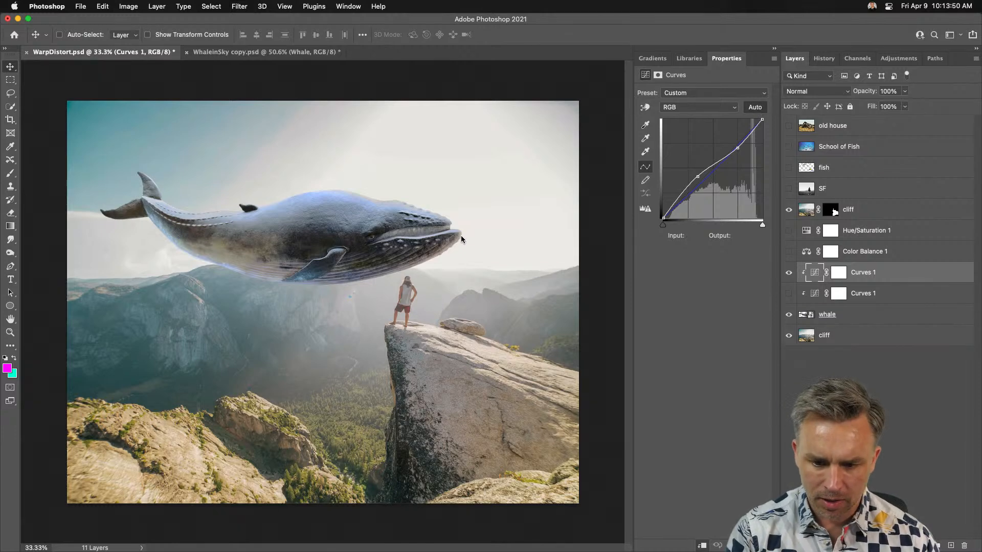
pyautogui.click(454, 212)
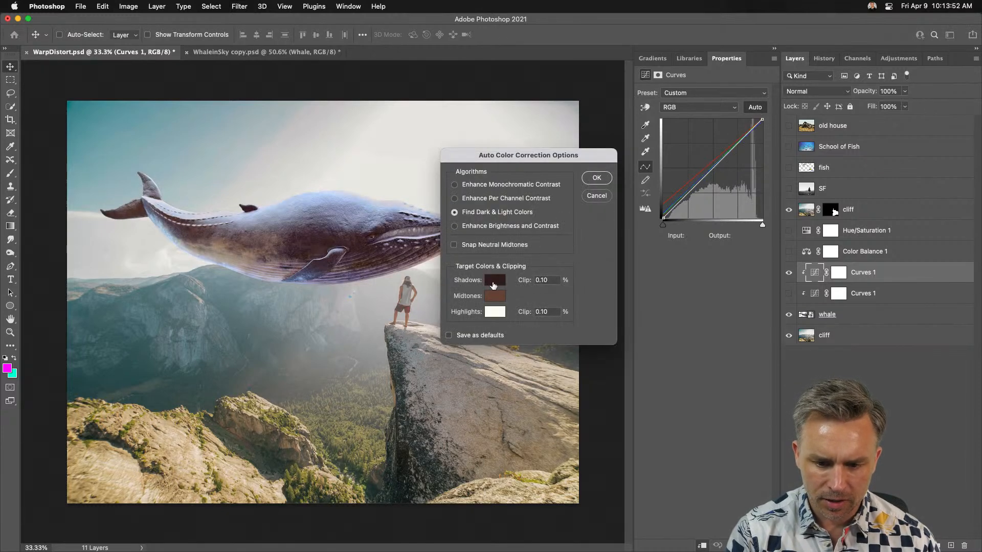
pyautogui.click(494, 281)
pyautogui.click(144, 372)
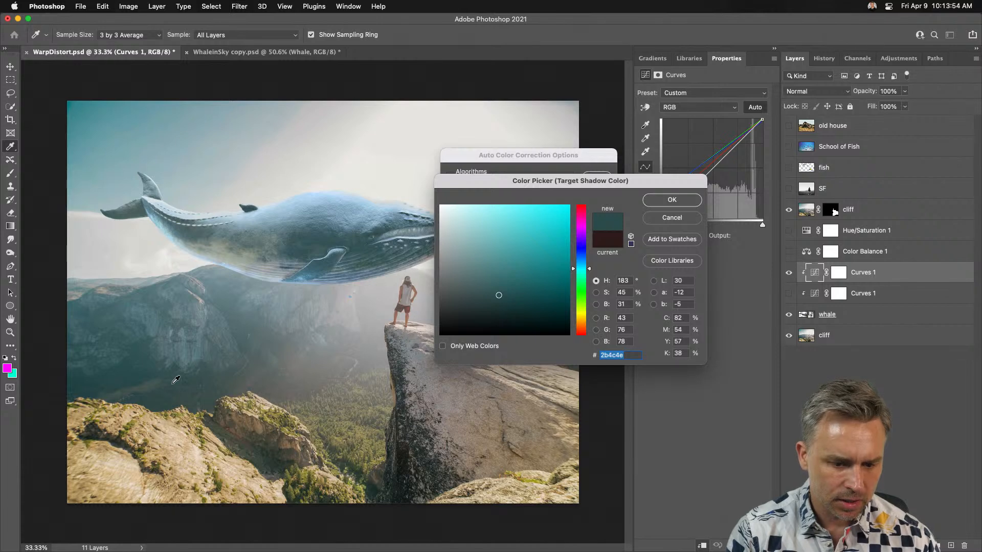
pyautogui.click(142, 370)
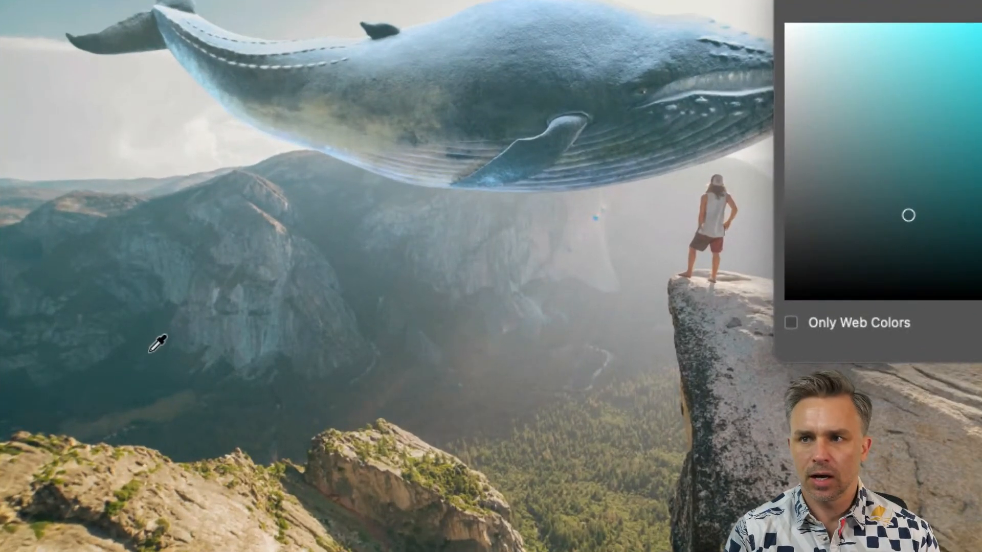
pyautogui.click(142, 357)
pyautogui.click(212, 424)
pyautogui.click(140, 374)
pyautogui.click(211, 397)
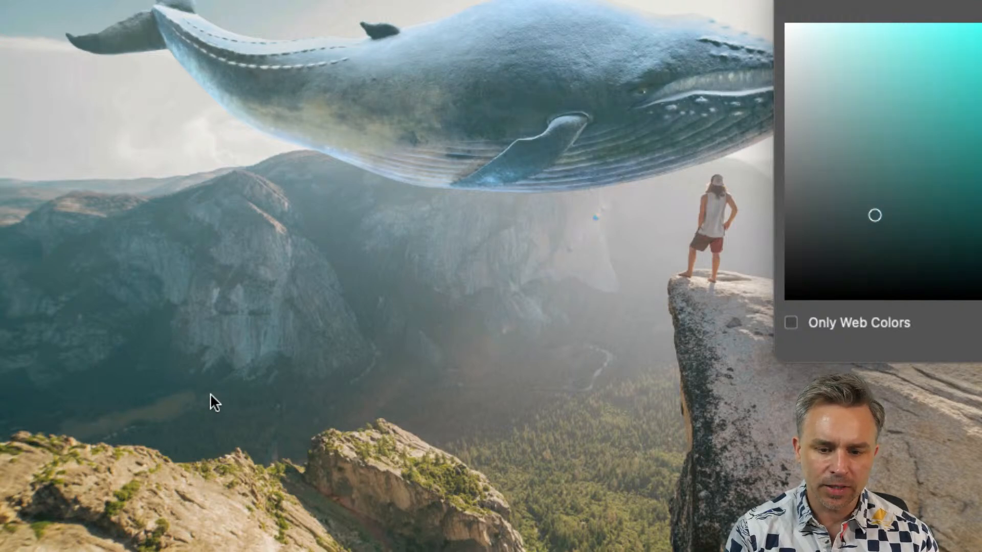
pyautogui.click(159, 369)
pyautogui.click(256, 408)
pyautogui.click(160, 357)
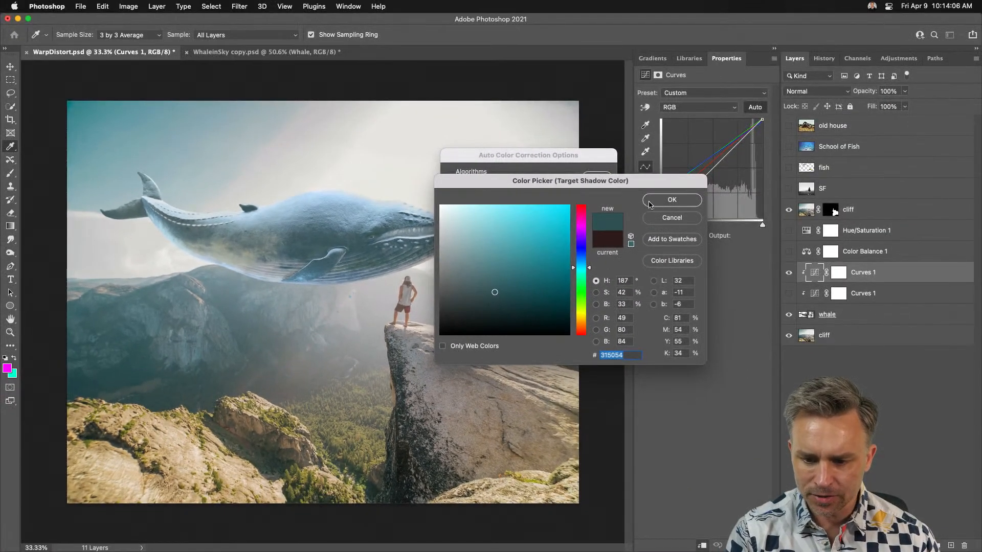
pyautogui.click(650, 202)
pyautogui.moveTo(493, 164); pyautogui.dragTo(571, 146)
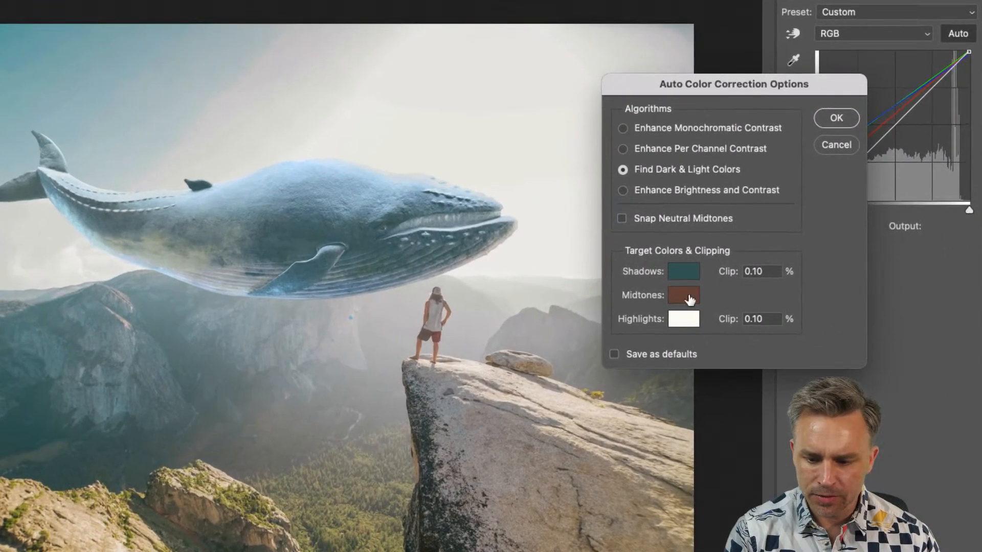
# Step: Sample the shaded face of the foreground cliff as the target midtone color and accept it
pyautogui.click(572, 281)
pyautogui.moveTo(572, 482); pyautogui.dragTo(449, 522)
pyautogui.click(797, 179)
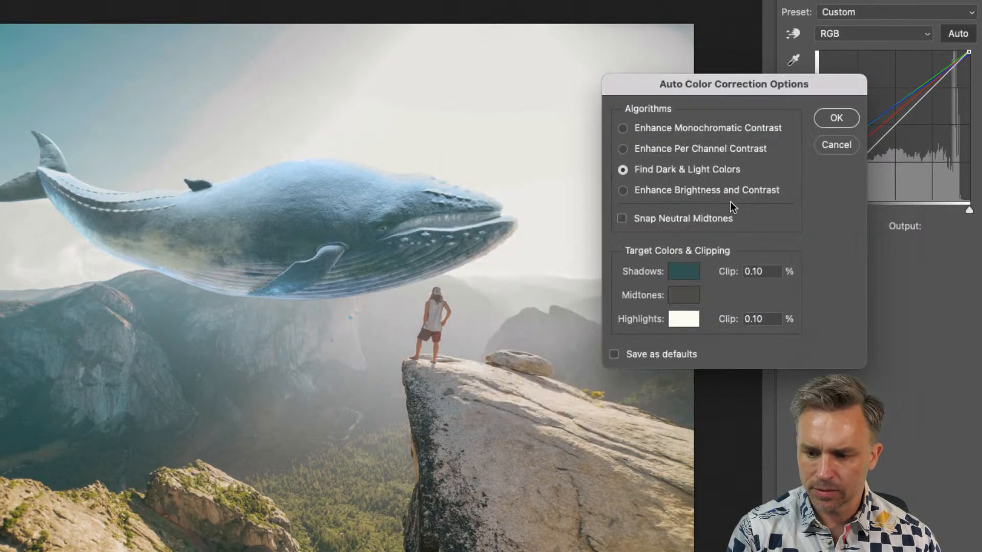
# Step: Set the target highlight color to #f7ece2 and accept the auto color correction options without saving them as defaults
pyautogui.click(683, 316)
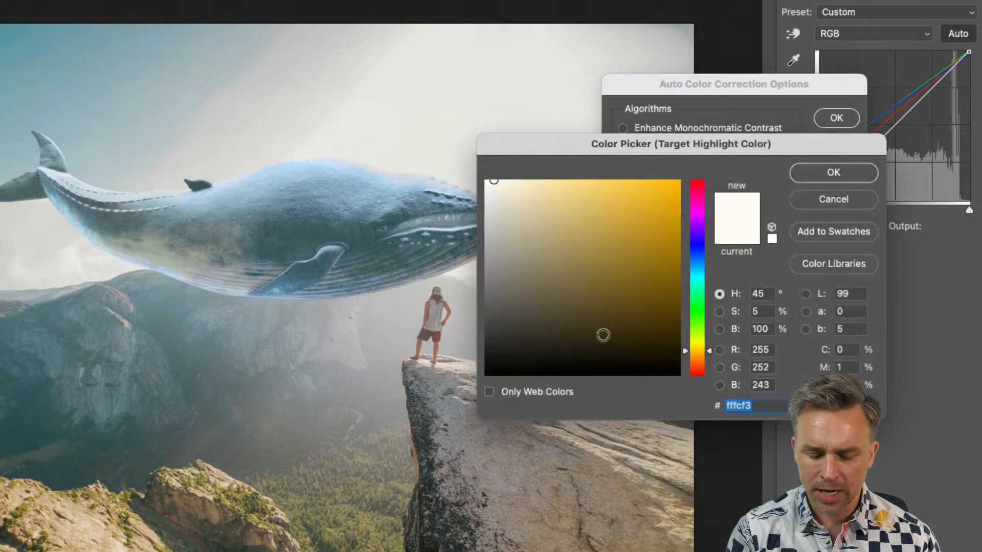
pyautogui.click(457, 363)
pyautogui.click(503, 187)
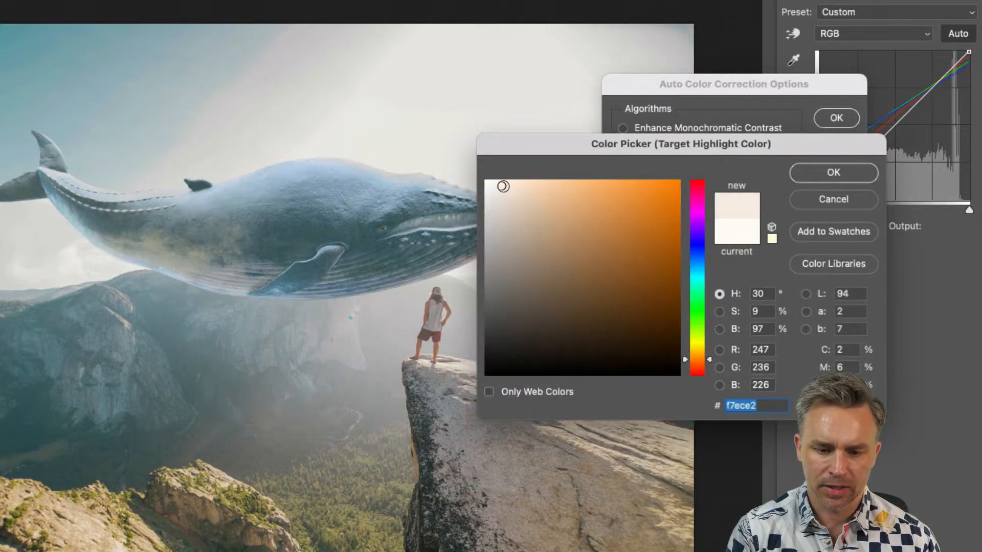
pyautogui.click(849, 173)
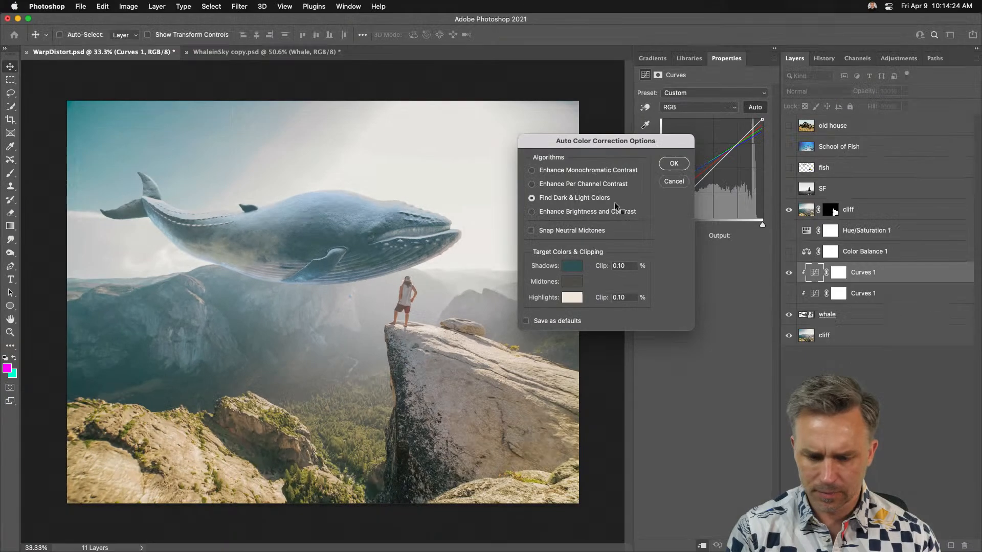
pyautogui.click(673, 163)
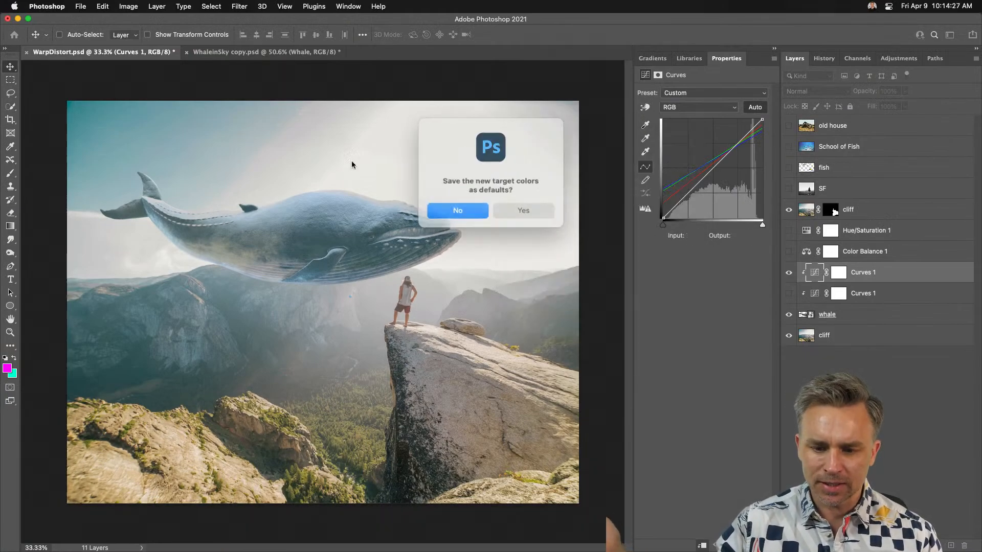
pyautogui.click(435, 208)
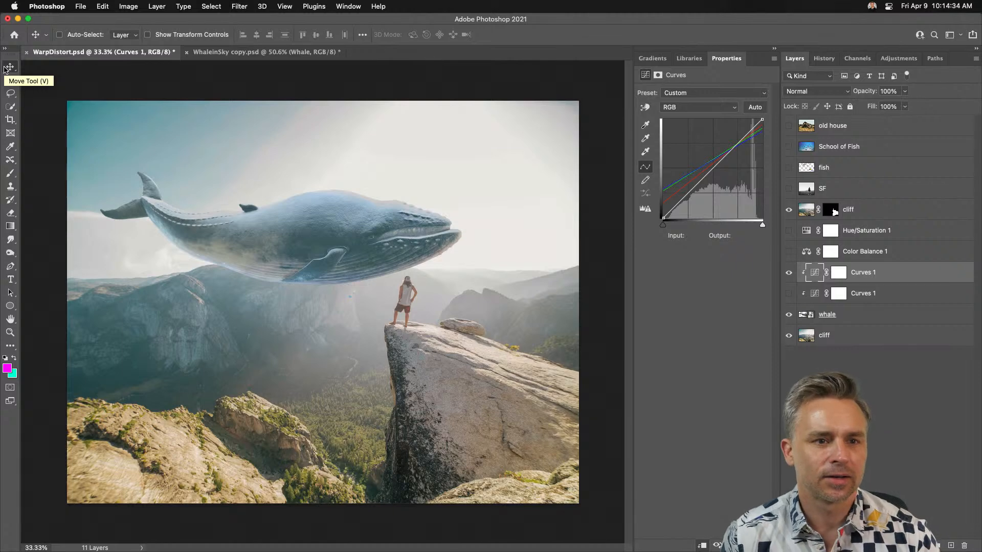
# Step: Collapse the adjustment properties and move the whale slightly down so its jaw sits behind the man
pyautogui.click(774, 48)
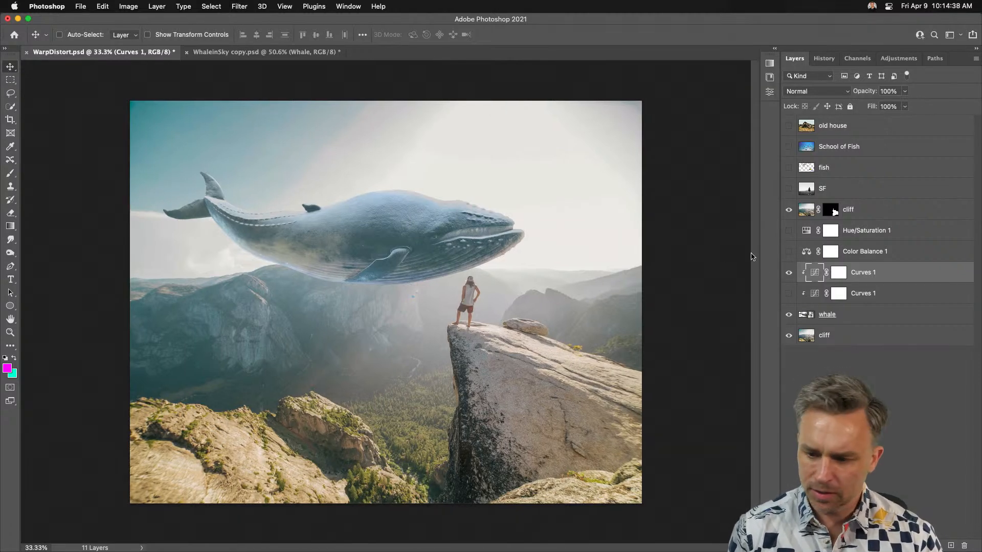
pyautogui.click(882, 319)
pyautogui.moveTo(441, 227); pyautogui.dragTo(448, 255)
# Step: Move the visible Curves adjustment above Hue/Saturation and clip it, Hue/Saturation and Color Balance to the whale
pyautogui.click(901, 272)
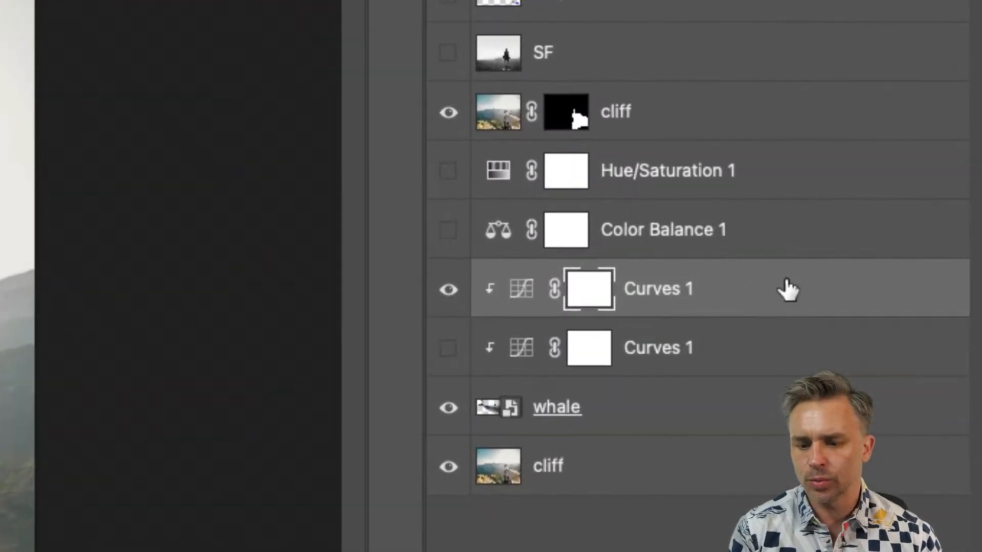
pyautogui.moveTo(787, 290); pyautogui.dragTo(800, 163)
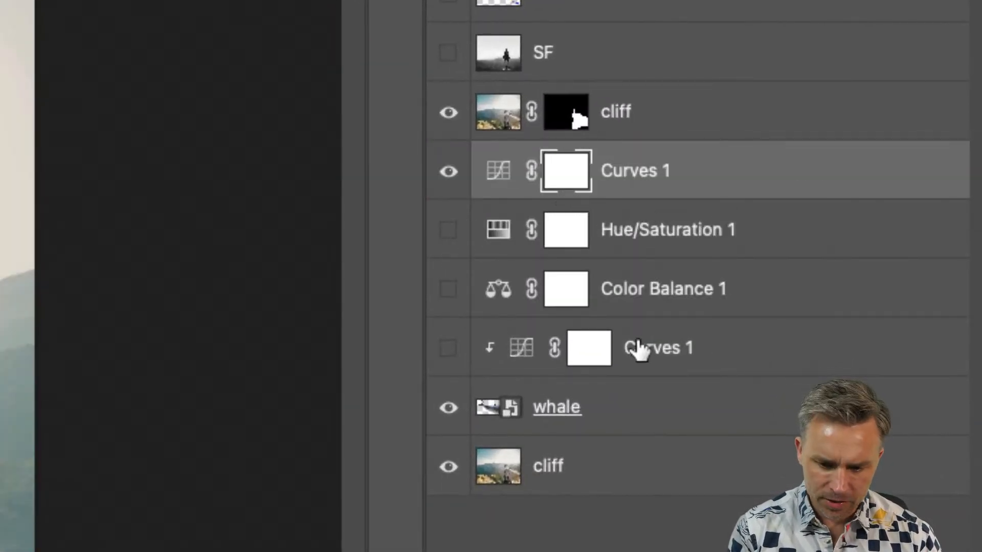
pyautogui.keyDown('alt'); pyautogui.click(639, 311); pyautogui.keyUp('alt')
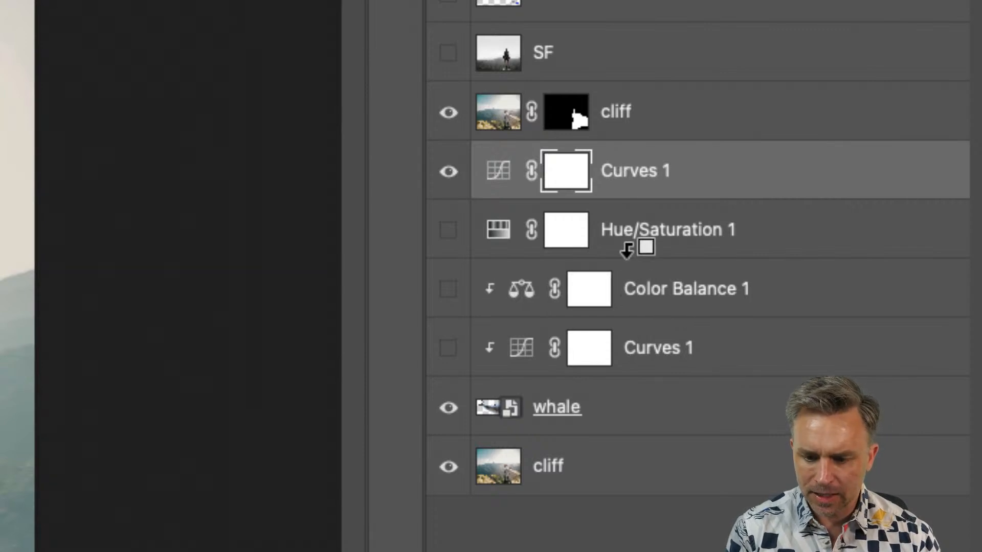
pyautogui.keyDown('alt'); pyautogui.click(634, 253); pyautogui.keyUp('alt')
pyautogui.keyDown('alt'); pyautogui.click(632, 198); pyautogui.keyUp('alt')
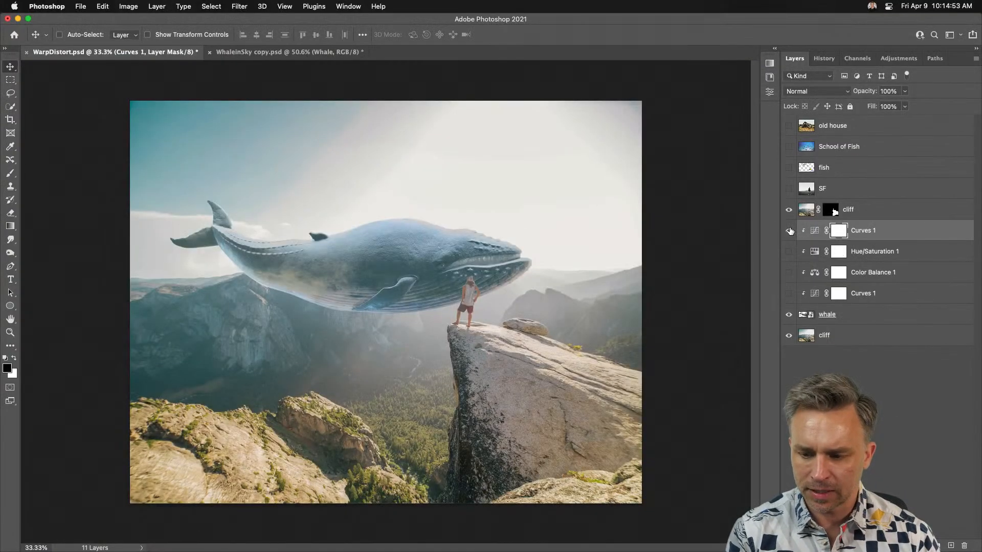
# Step: Toggle the clipped top Curves adjustment off and on to compare the whale before and after color matching
pyautogui.click(789, 231)
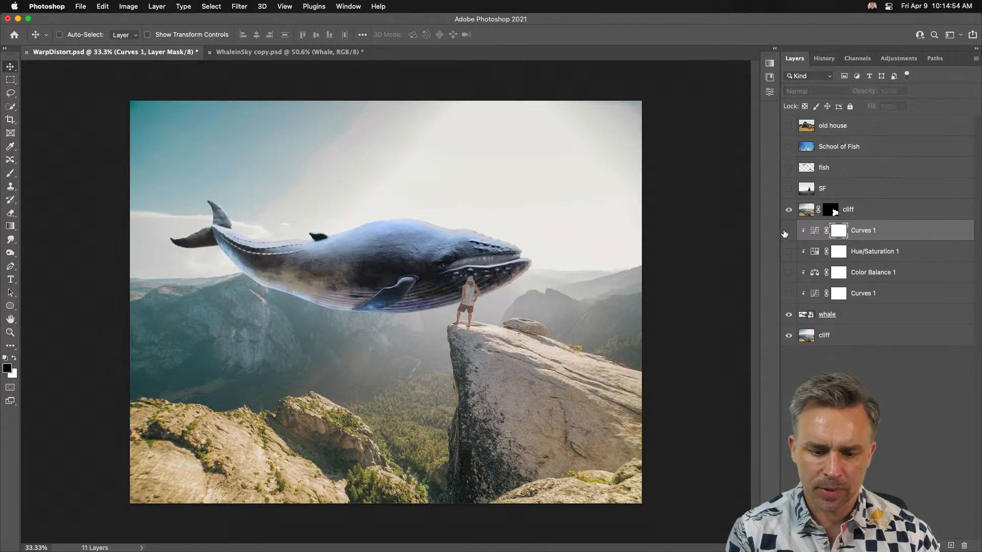
pyautogui.click(789, 231)
pyautogui.click(789, 230)
pyautogui.click(788, 231)
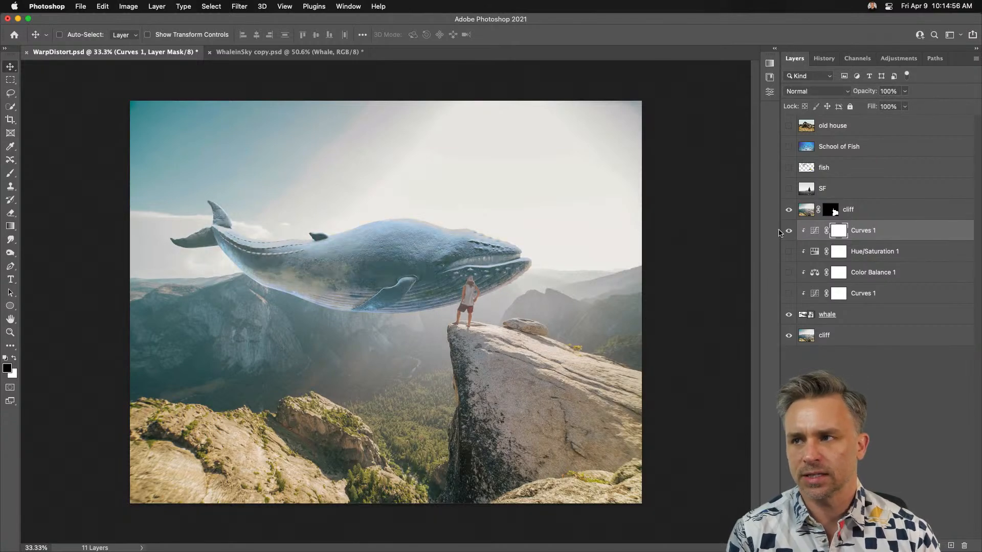
# Step: Reposition the whale layer further left and slightly lower so only its snout meets the standing man
pyautogui.click(914, 324)
pyautogui.moveTo(320, 268); pyautogui.dragTo(273, 269)
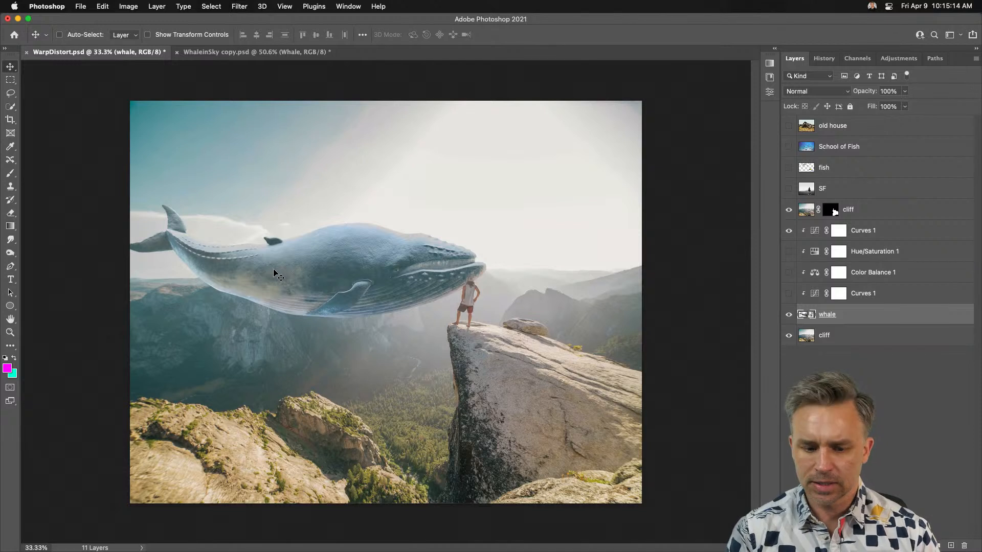
pyautogui.moveTo(327, 289); pyautogui.dragTo(357, 293)
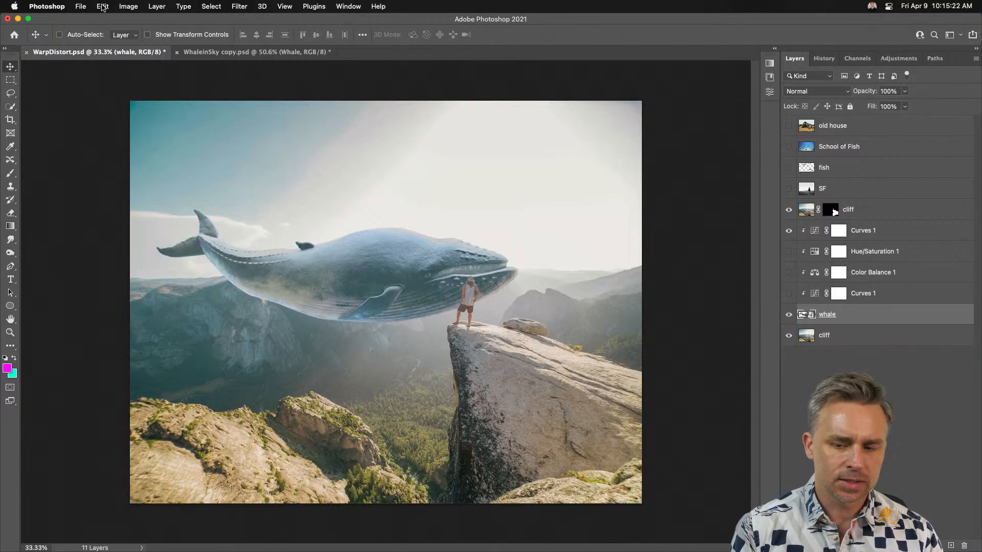
pyautogui.moveTo(327, 307); pyautogui.dragTo(261, 294)
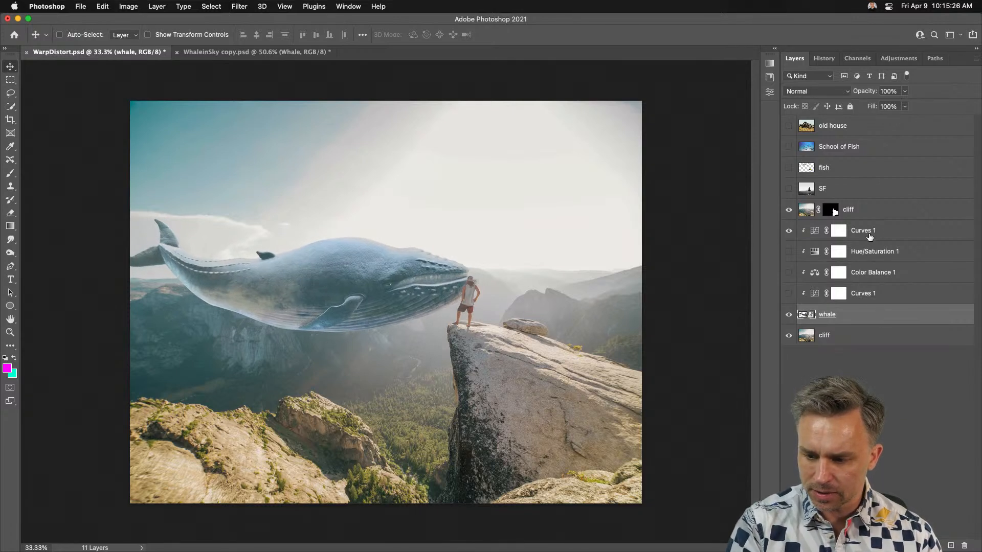
# Step: Duplicate the whale layer beneath its clipped adjustments
pyautogui.keyDown('shift'); pyautogui.click(884, 234); pyautogui.keyUp('shift')
pyautogui.click(867, 318)
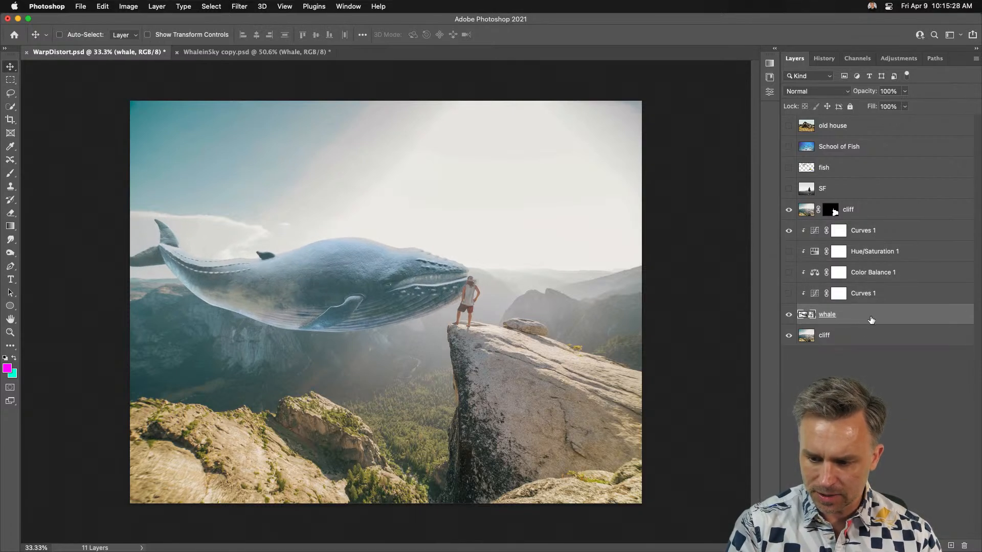
pyautogui.press('super+j')
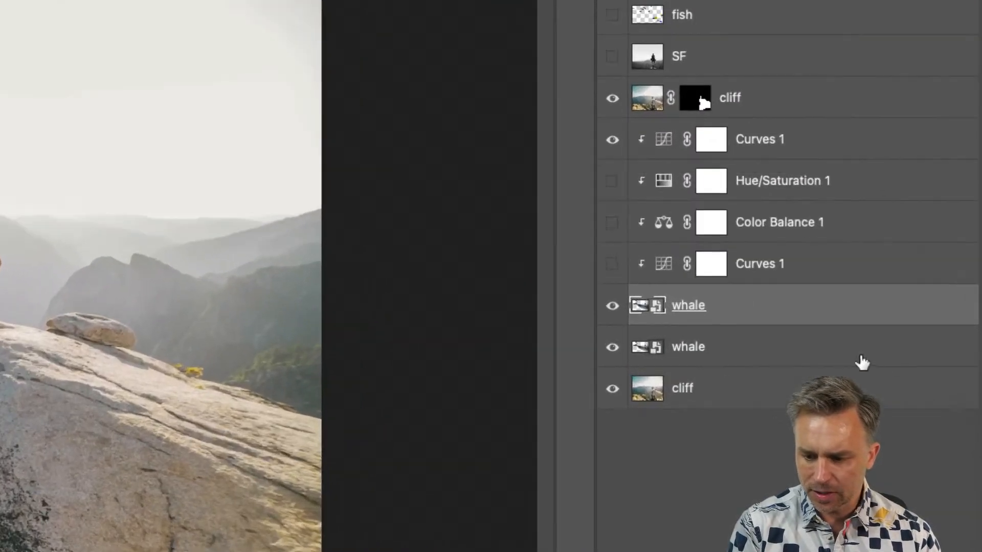
# Step: Group both whale layers and their clipped adjustments as "Whale of a time" and expand the group
pyautogui.keyDown('shift'); pyautogui.click(914, 341); pyautogui.keyUp('shift')
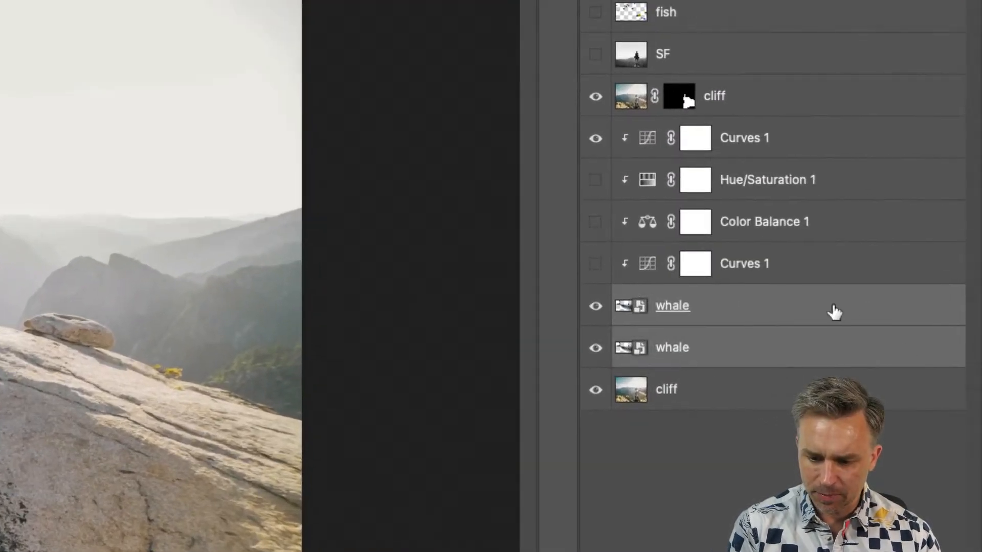
pyautogui.rightClick(759, 297)
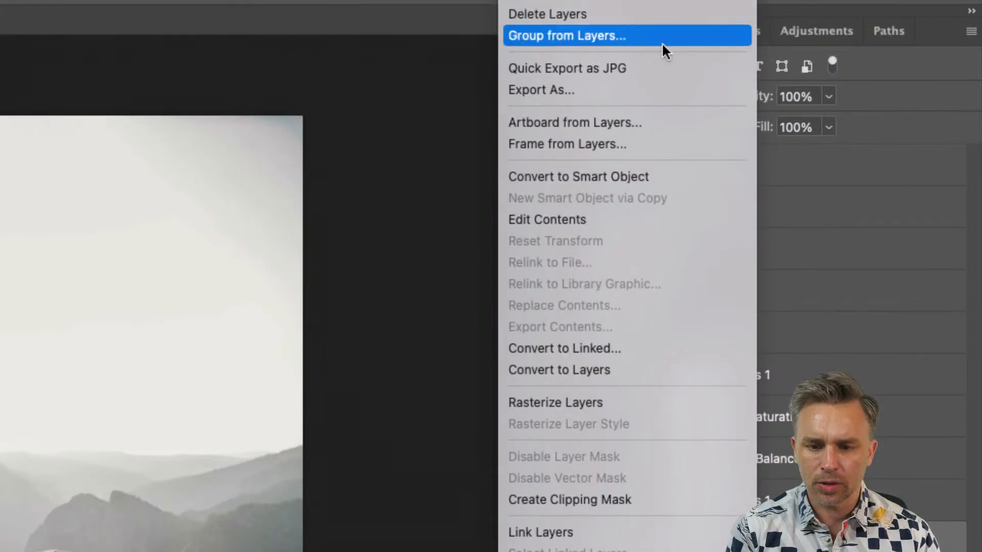
pyautogui.click(633, 40)
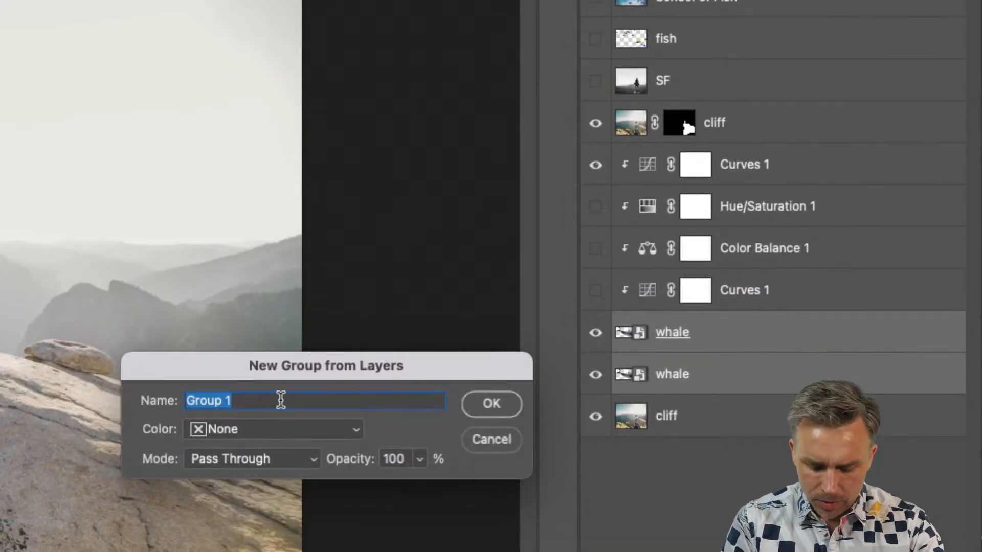
pyautogui.write('Whale of a time')
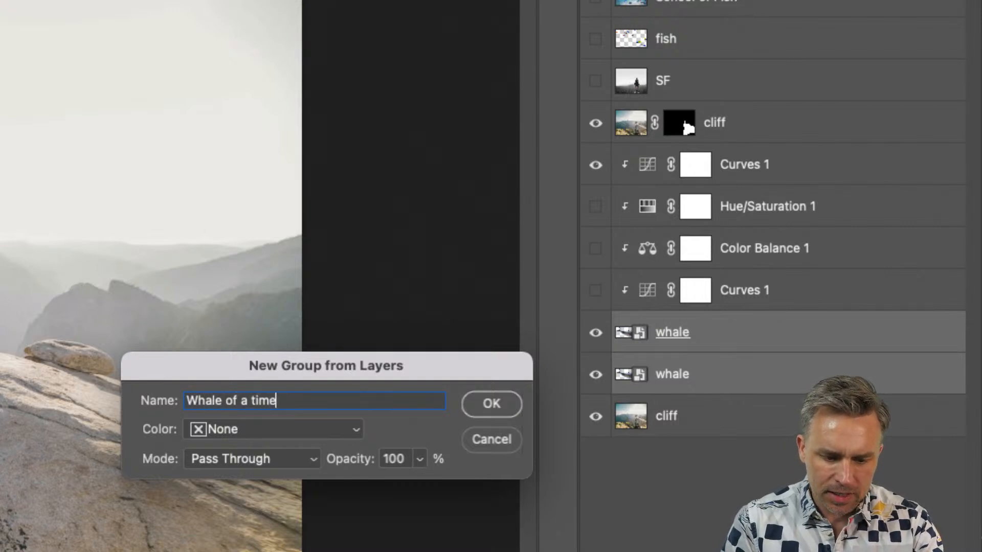
pyautogui.press('Return')
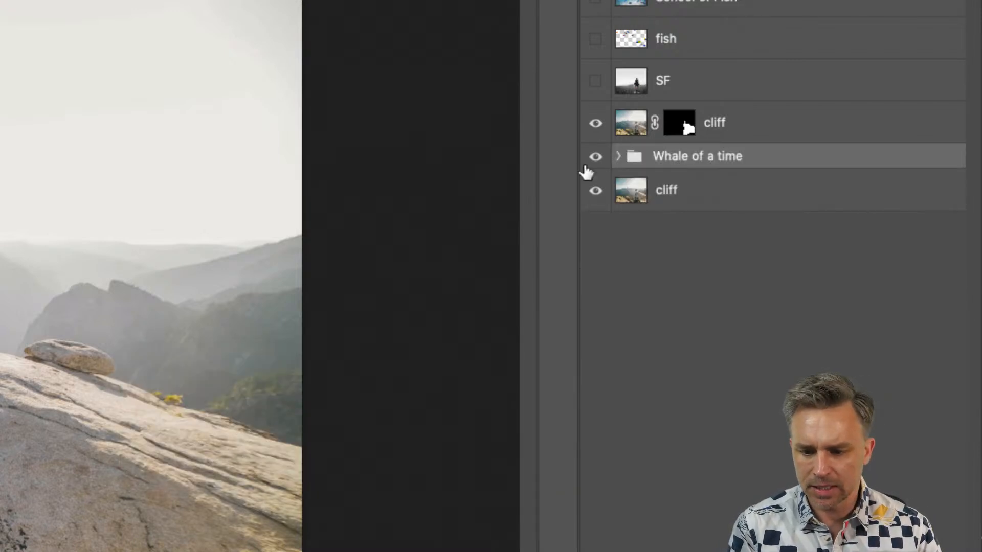
pyautogui.click(618, 157)
# Step: Try a duplicate of the visible Curves adjustment between the two whale layers, and delete the duplicate
pyautogui.click(747, 200)
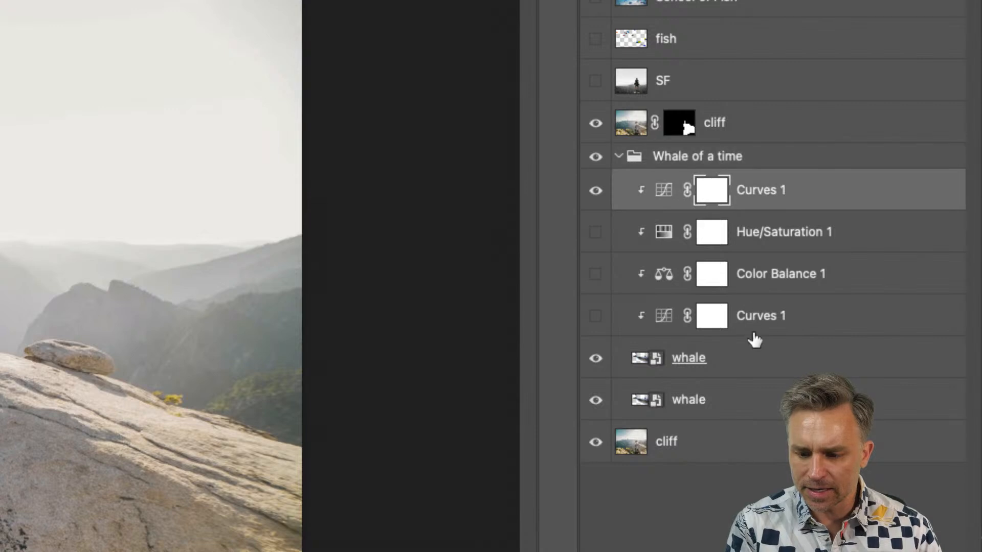
pyautogui.keyDown('shift'); pyautogui.click(767, 327); pyautogui.keyUp('shift')
pyautogui.click(753, 194)
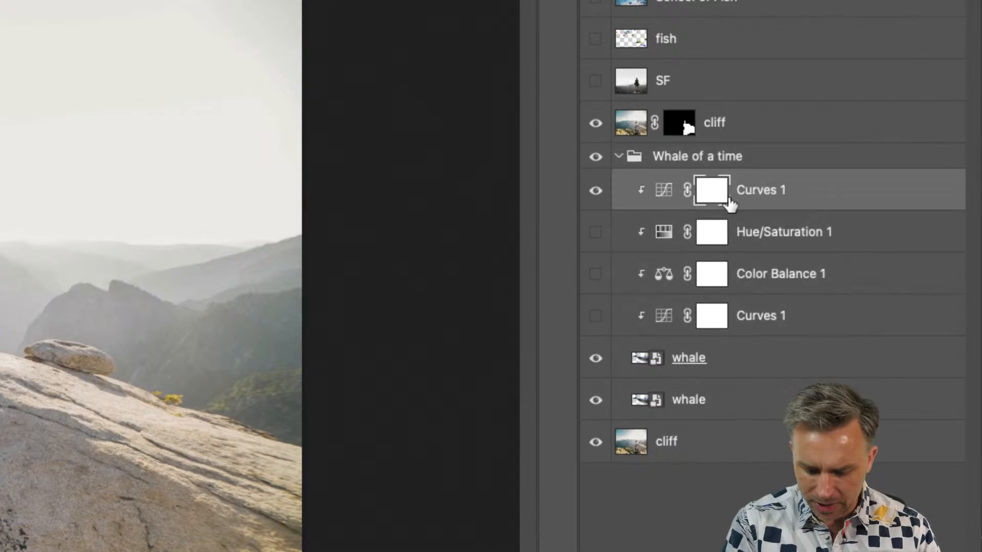
pyautogui.press('super+j')
pyautogui.moveTo(765, 195); pyautogui.dragTo(724, 400)
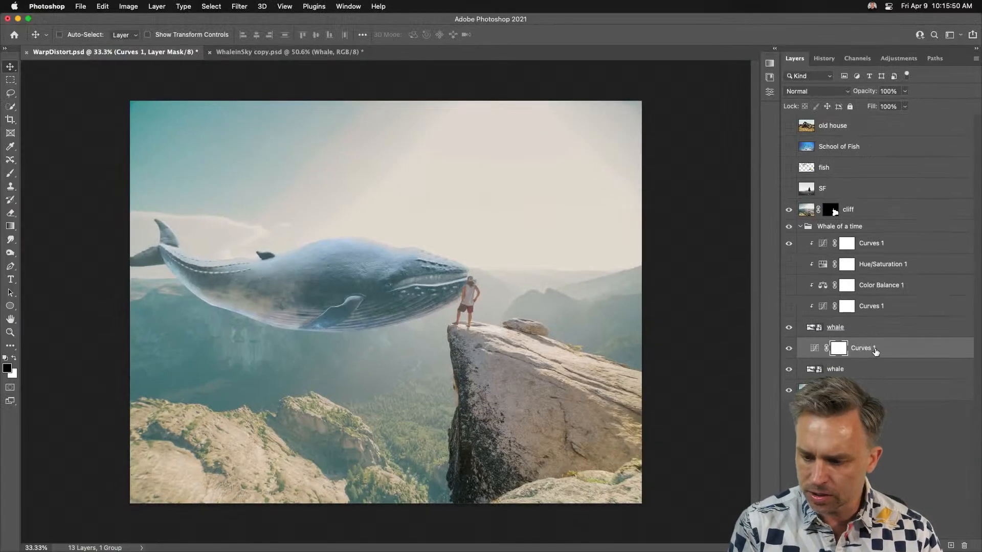
pyautogui.moveTo(975, 526); pyautogui.dragTo(964, 545)
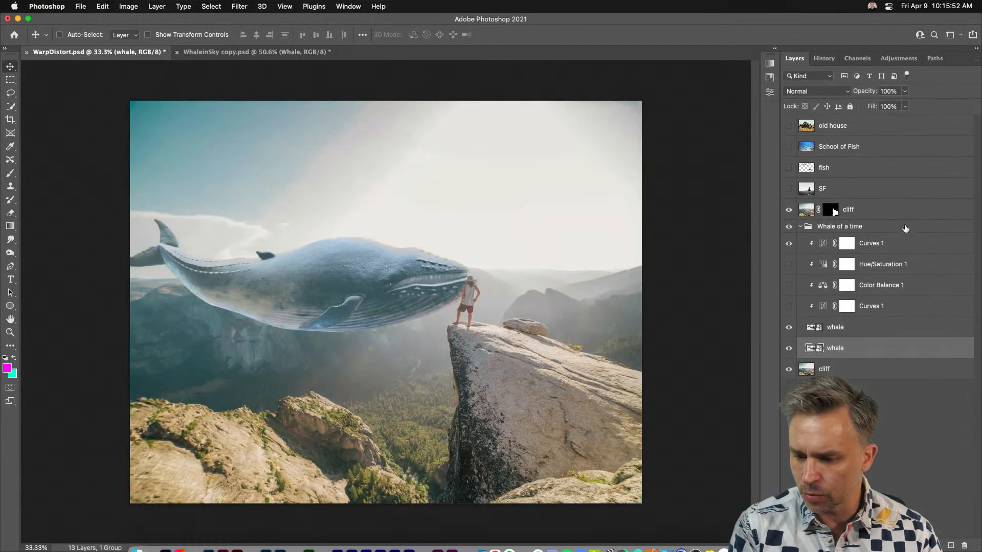
# Step: Move the visible Curves adjustment out of the whale group to directly above it and clip it to the group
pyautogui.click(880, 245)
pyautogui.moveTo(880, 245); pyautogui.dragTo(877, 219)
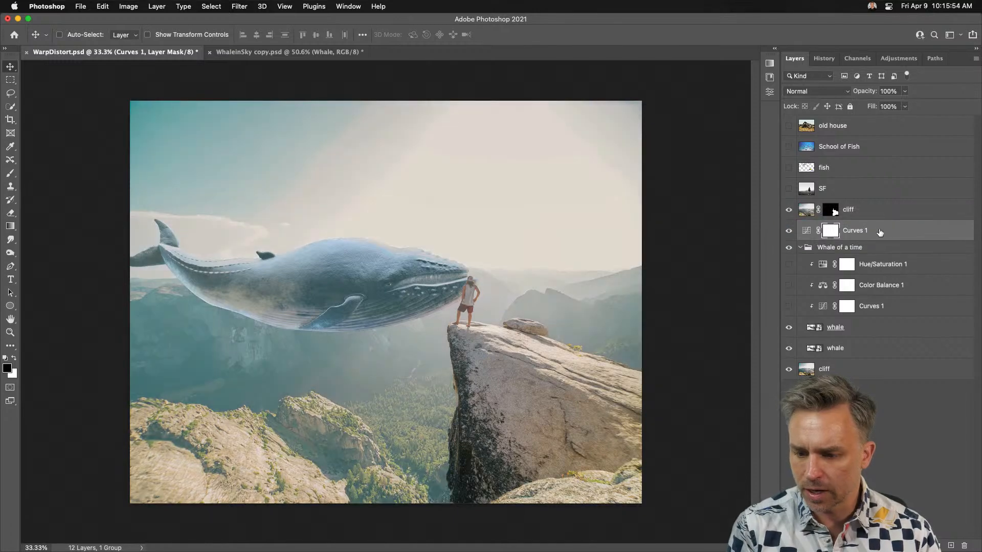
pyautogui.keyDown('alt'); pyautogui.click(874, 240); pyautogui.keyUp('alt')
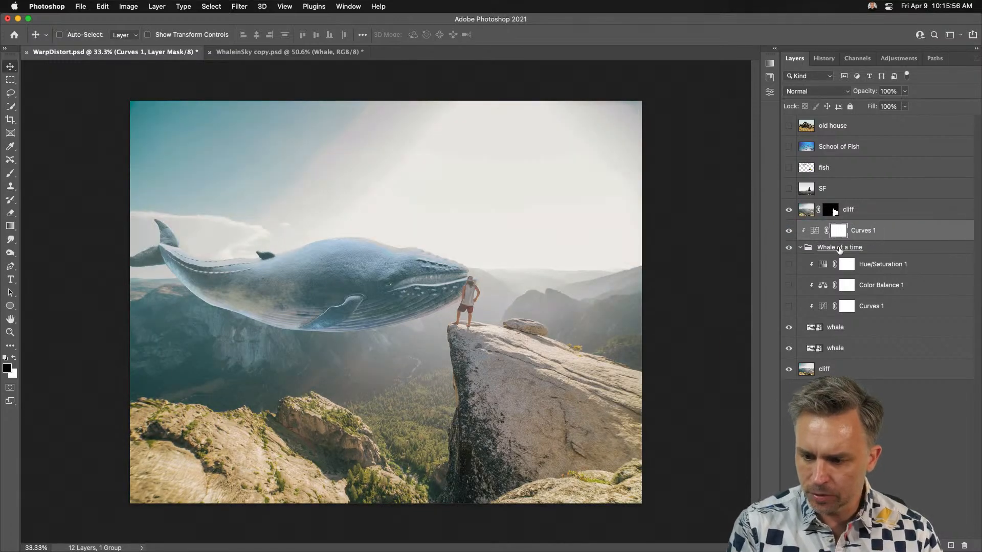
# Step: Rename the whale group as "whale whale whale"
pyautogui.doubleClick(845, 248)
pyautogui.write('whale')
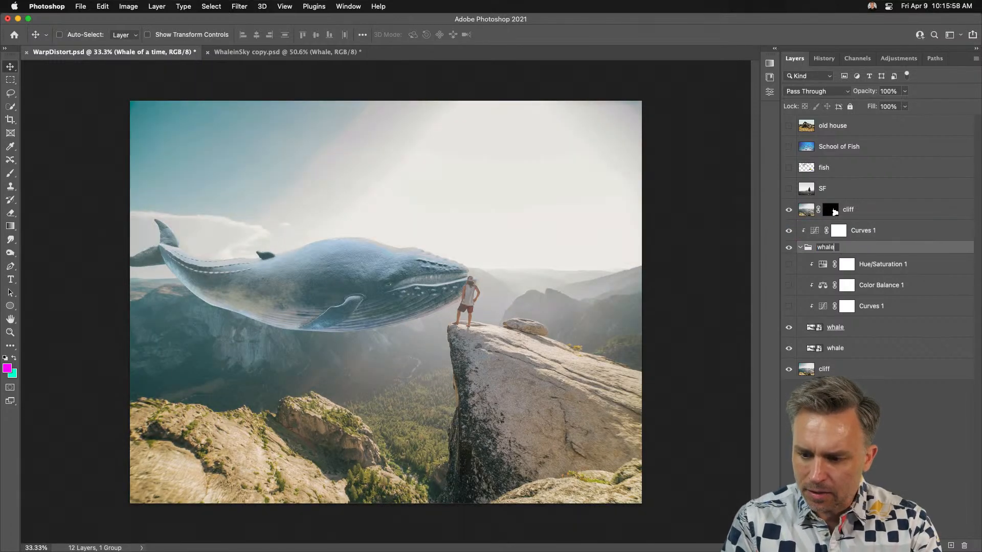
pyautogui.write(' whale whal')
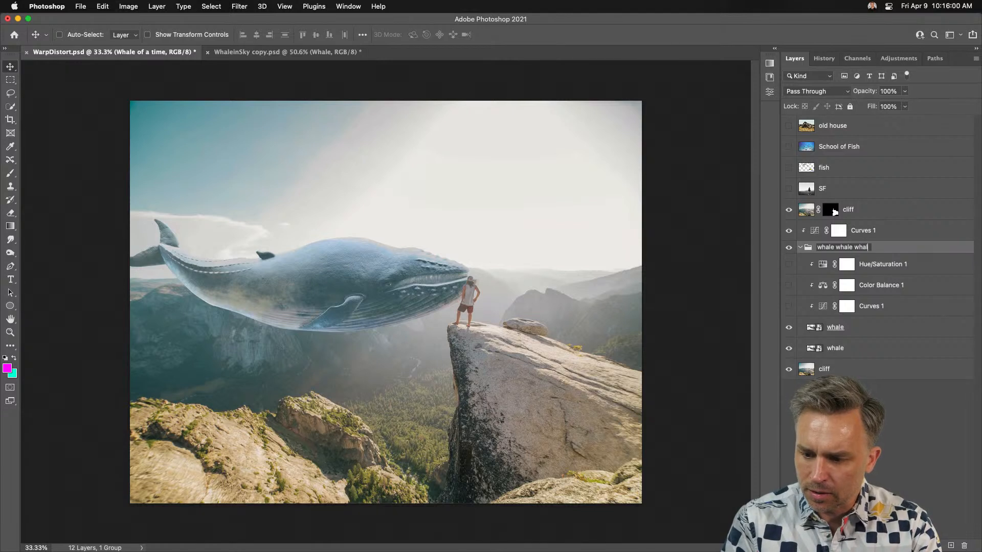
pyautogui.write('e')
pyautogui.press('Return')
# Step: Move the lower whale copy up and right so it floats behind the first whale
pyautogui.click(845, 349)
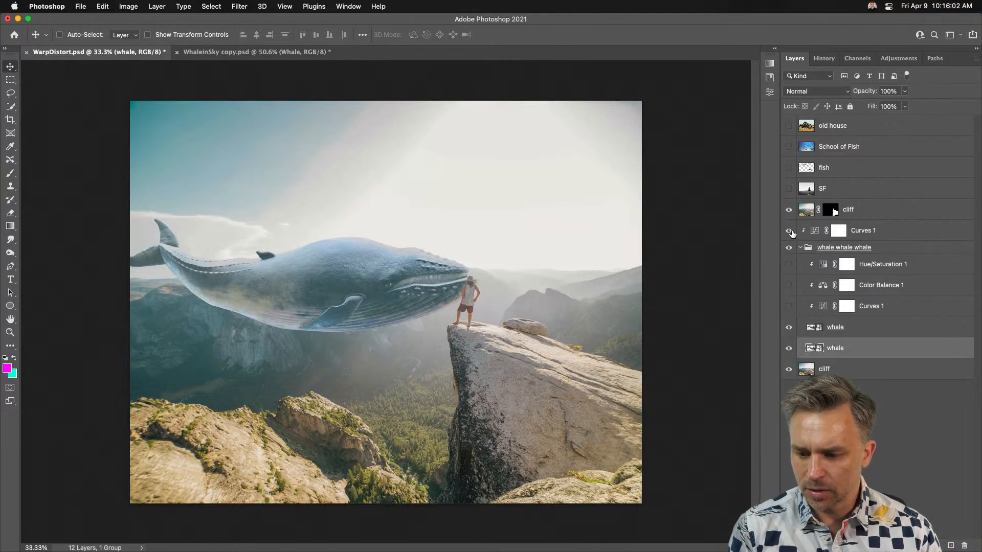
pyautogui.click(800, 248)
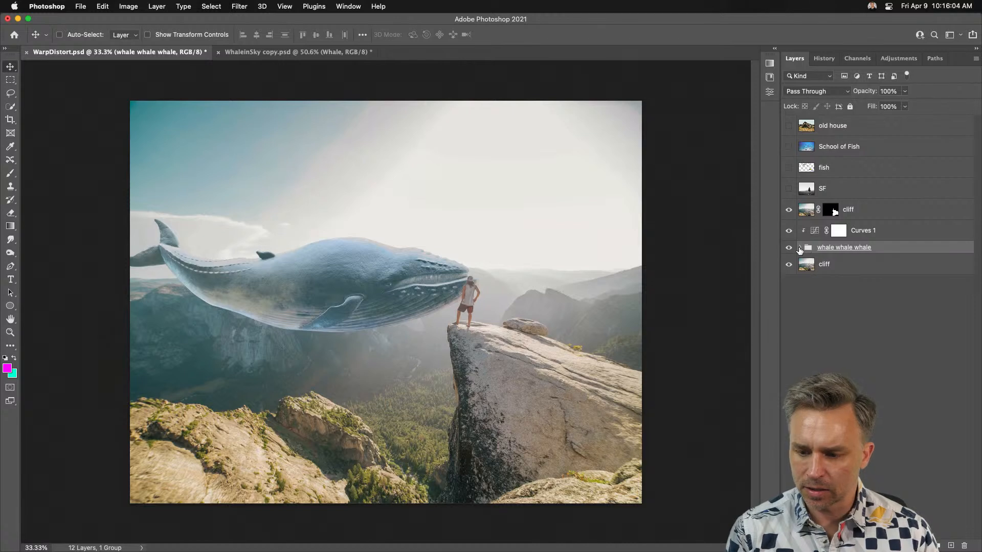
pyautogui.click(800, 249)
pyautogui.click(835, 327)
pyautogui.moveTo(242, 311); pyautogui.dragTo(352, 252)
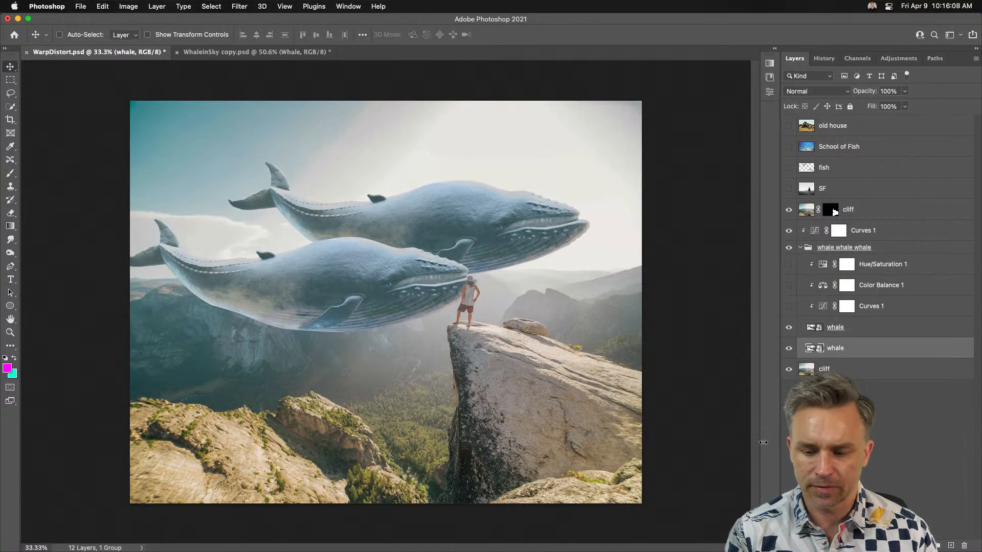
# Step: Try distorting the back whale by pulling its lower tail-side corner up and inward, and undo the change
pyautogui.click(100, 6)
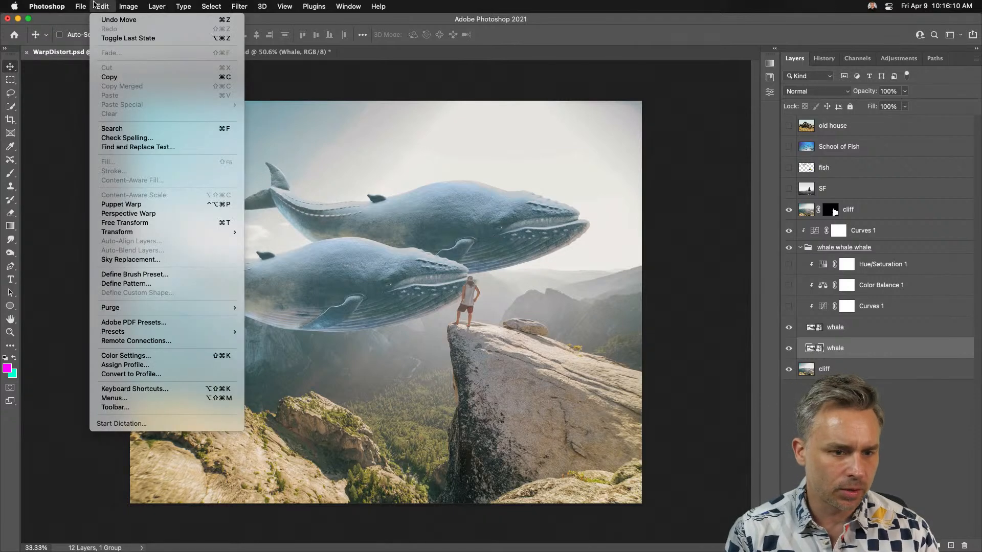
pyautogui.moveTo(136, 233)
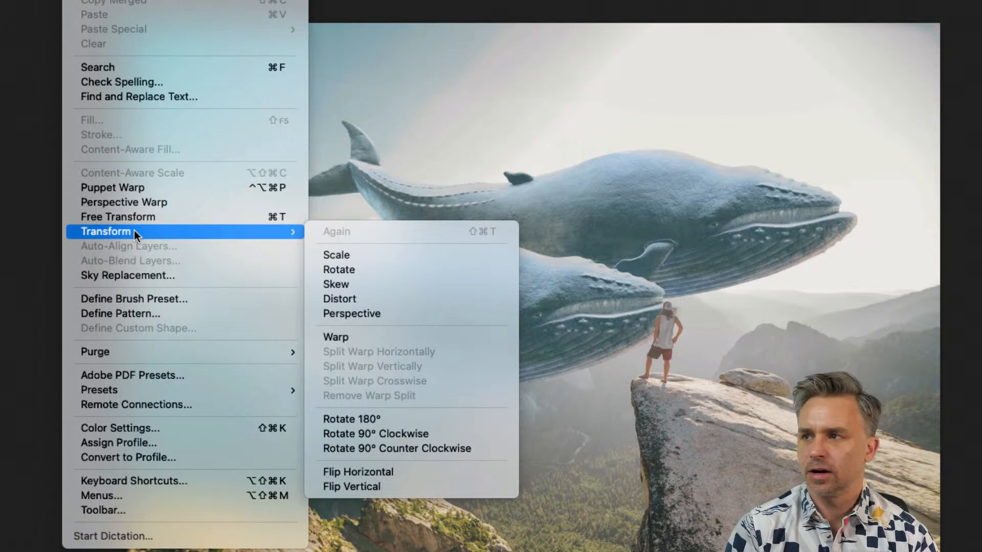
pyautogui.click(389, 295)
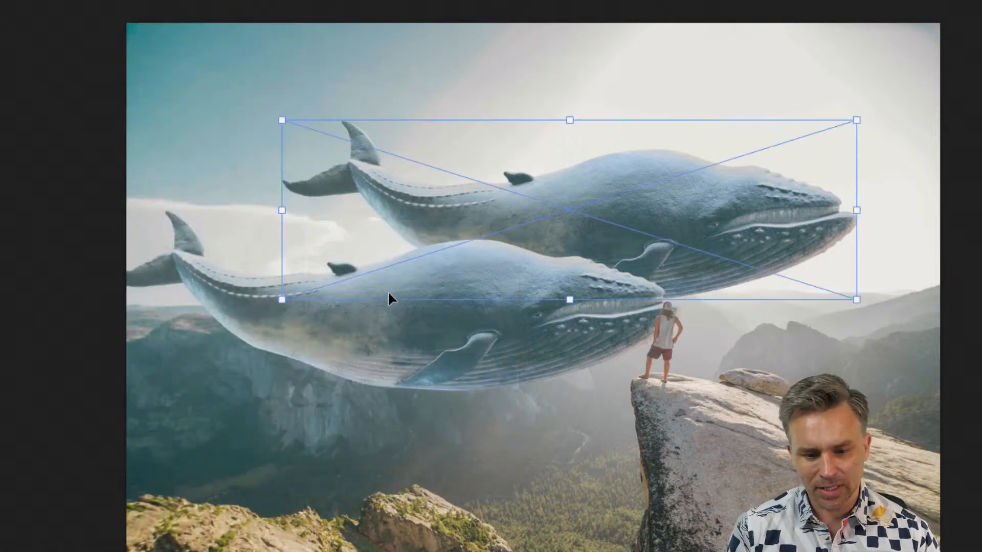
pyautogui.moveTo(284, 299); pyautogui.dragTo(384, 232)
pyautogui.hotkey('ctrl', 'z')
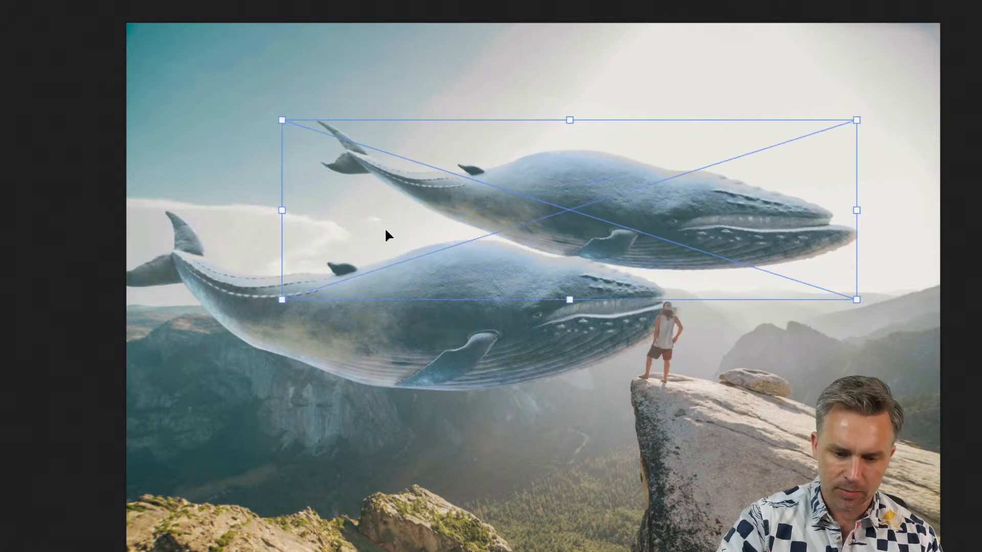
# Step: Try warping the back whale so its back arches upward and its belly lifts, and undo the warp
pyautogui.rightClick(452, 211)
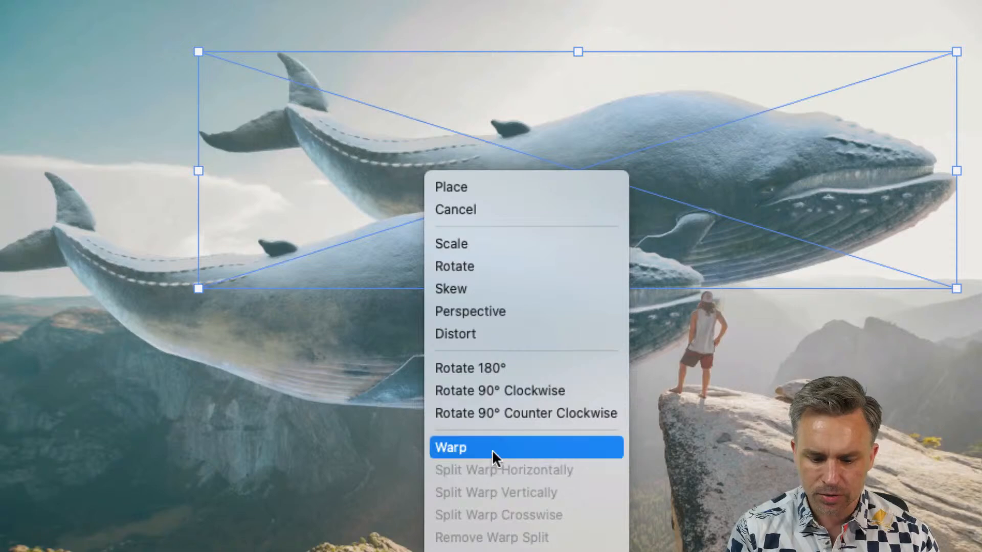
pyautogui.click(490, 449)
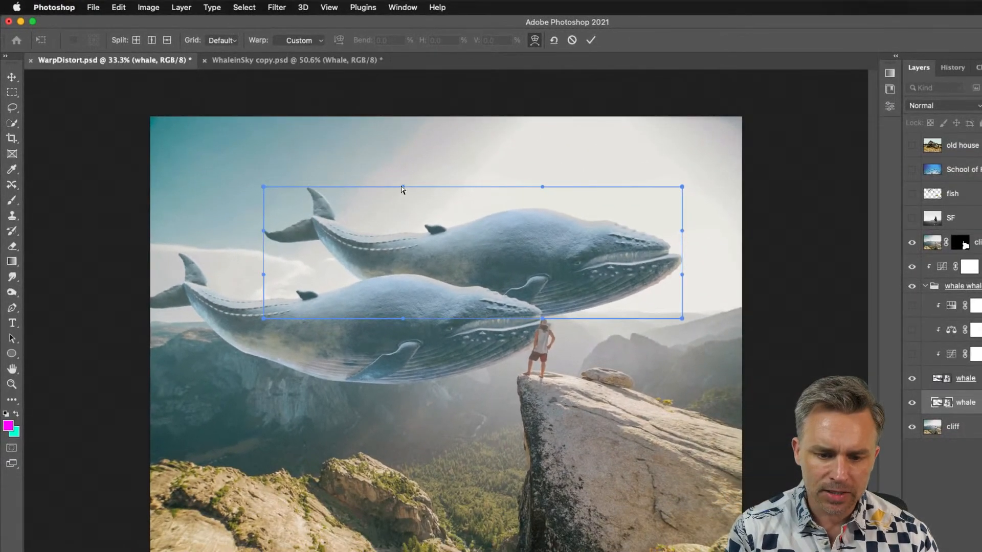
pyautogui.moveTo(402, 190); pyautogui.dragTo(401, 113)
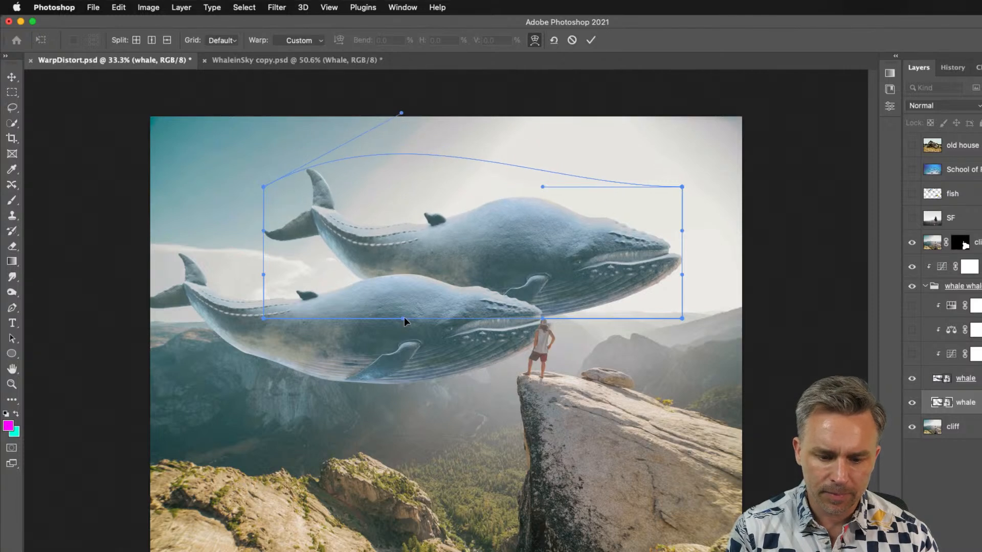
pyautogui.moveTo(404, 318); pyautogui.dragTo(411, 221)
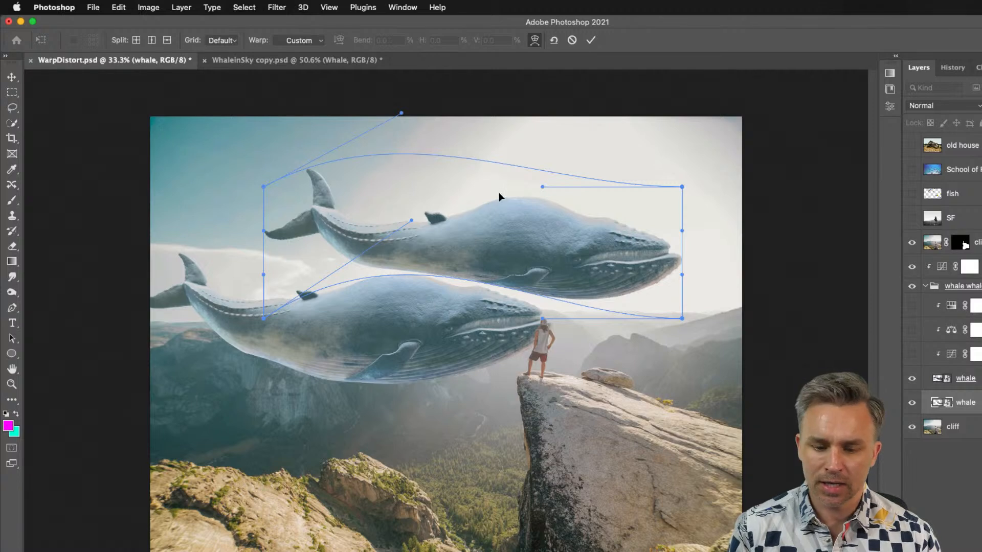
pyautogui.moveTo(543, 187); pyautogui.dragTo(545, 99)
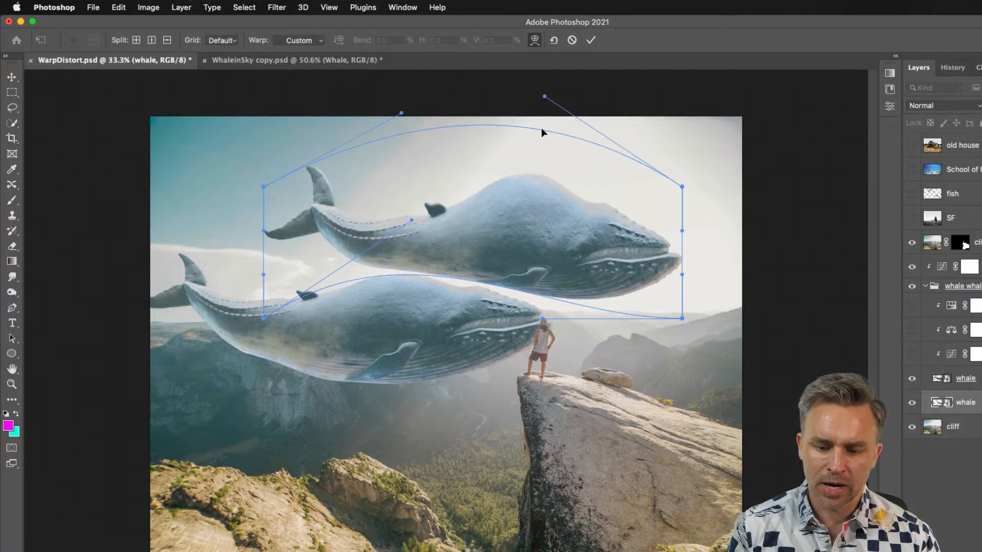
pyautogui.press('Return')
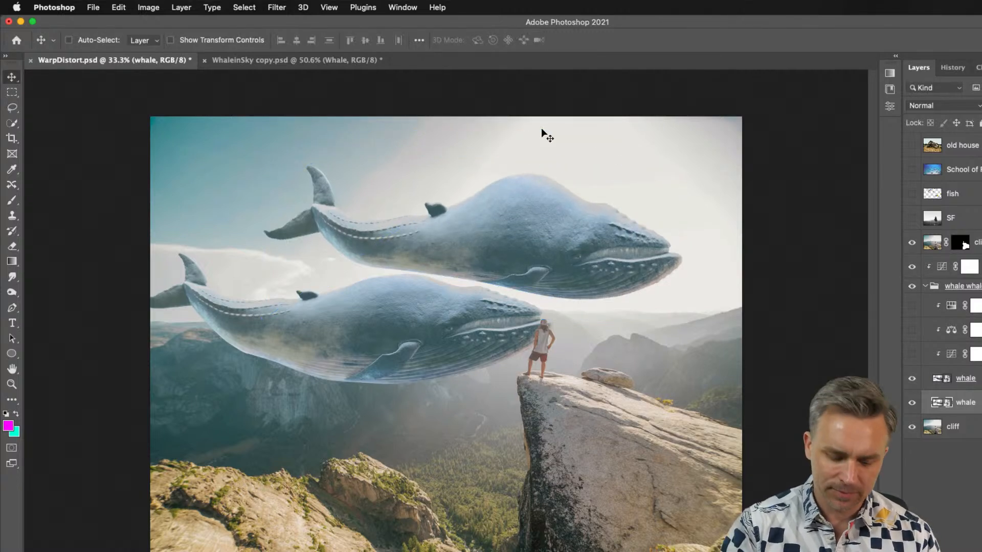
pyautogui.press('super+z')
# Step: Start Puppet Warp on the back whale with the mesh shown and pin its mouth, mid-body, tail base and rear body
pyautogui.click(118, 6)
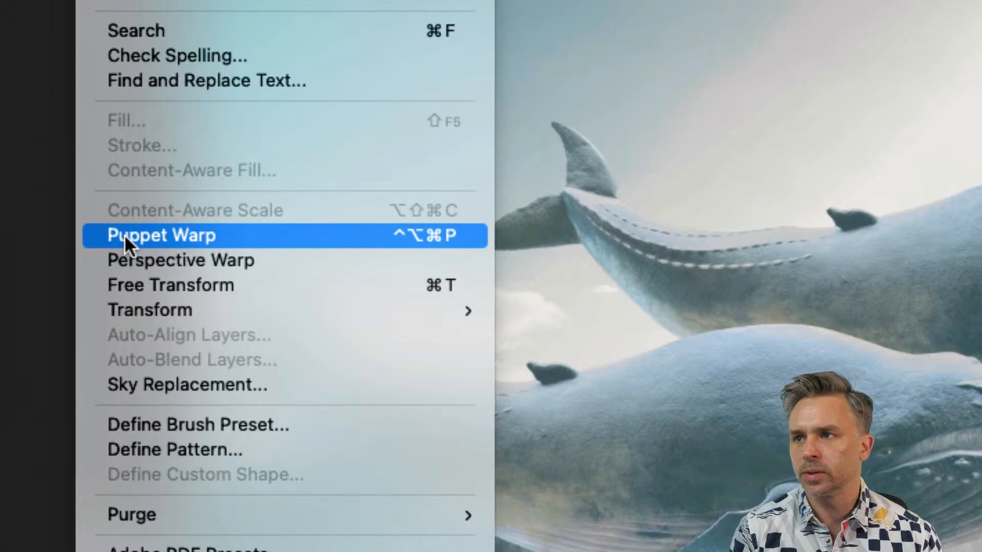
pyautogui.click(124, 235)
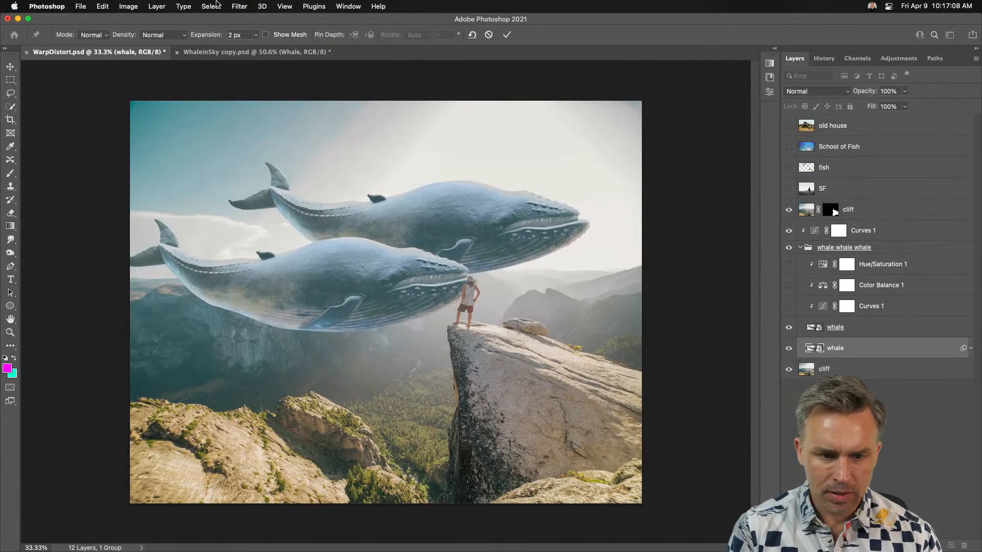
pyautogui.click(265, 35)
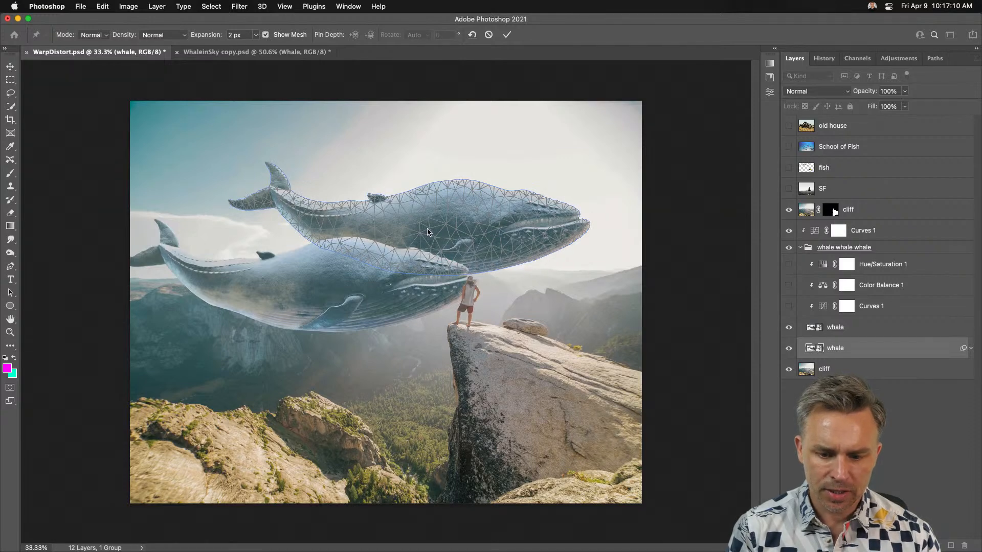
pyautogui.press('super+plus')
pyautogui.moveTo(401, 251); pyautogui.dragTo(380, 352)
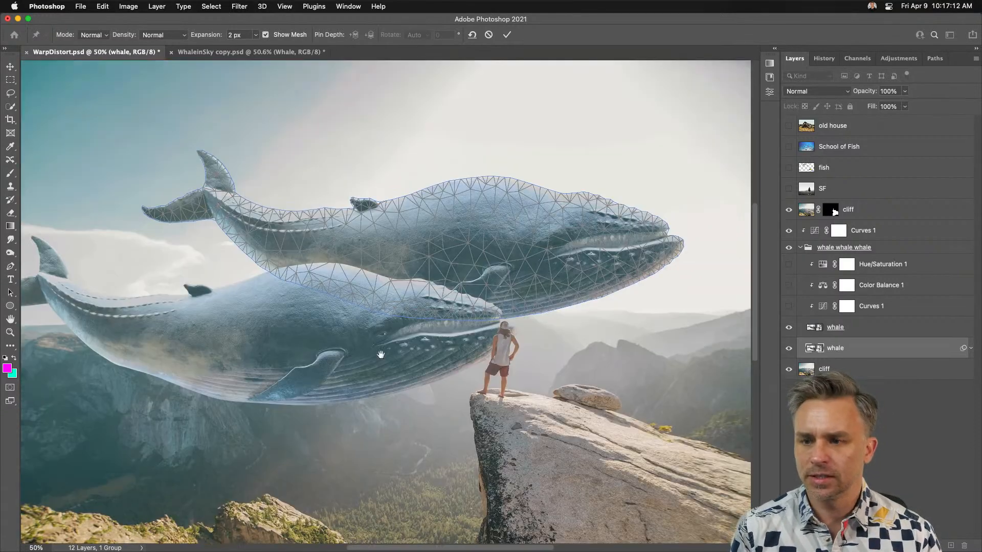
pyautogui.click(557, 294)
pyautogui.click(419, 299)
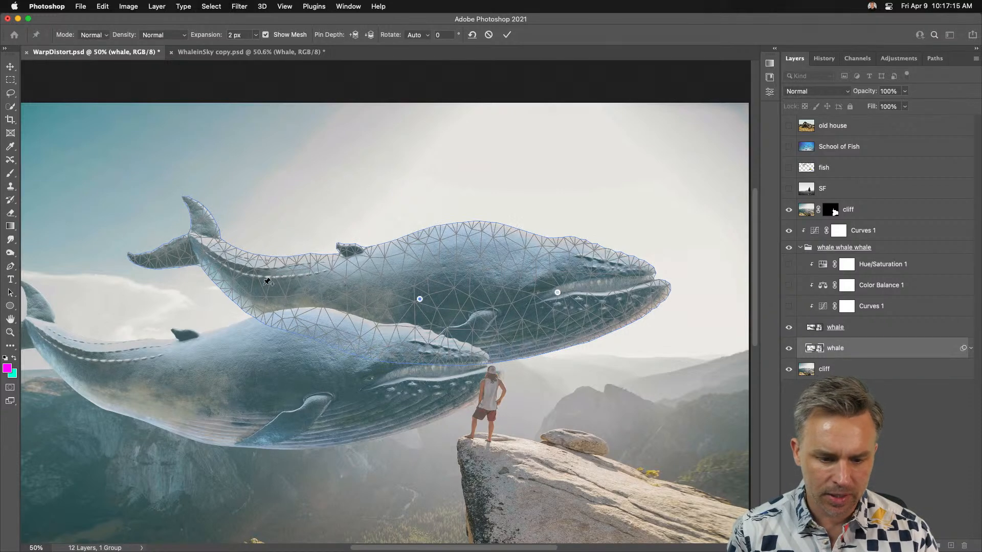
pyautogui.click(205, 249)
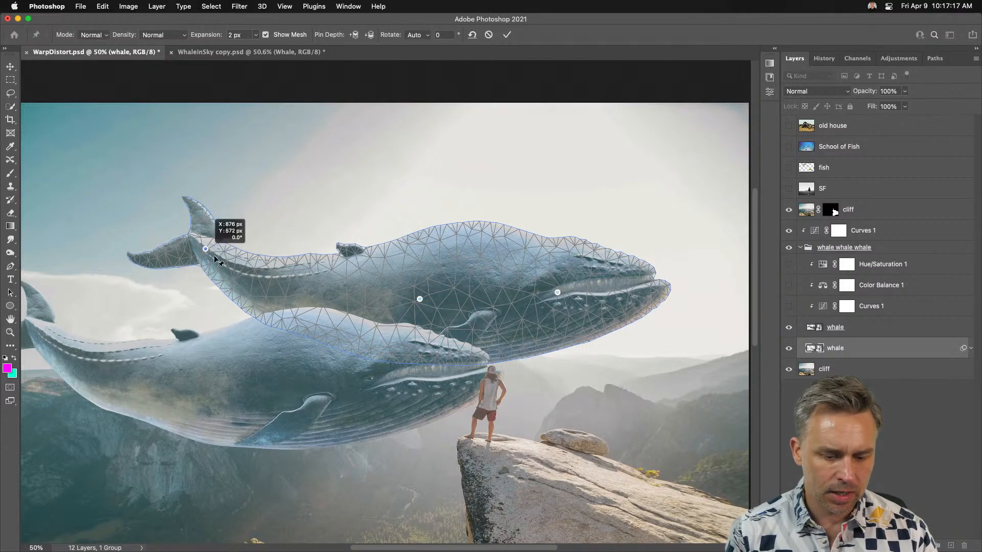
pyautogui.click(322, 296)
# Step: Arch the back whale by raising its body pins and lowering its tail and mouth pins, and pull up its dorsal fin
pyautogui.moveTo(420, 299); pyautogui.dragTo(427, 253)
pyautogui.moveTo(324, 292); pyautogui.dragTo(339, 239)
pyautogui.moveTo(205, 249); pyautogui.dragTo(212, 277)
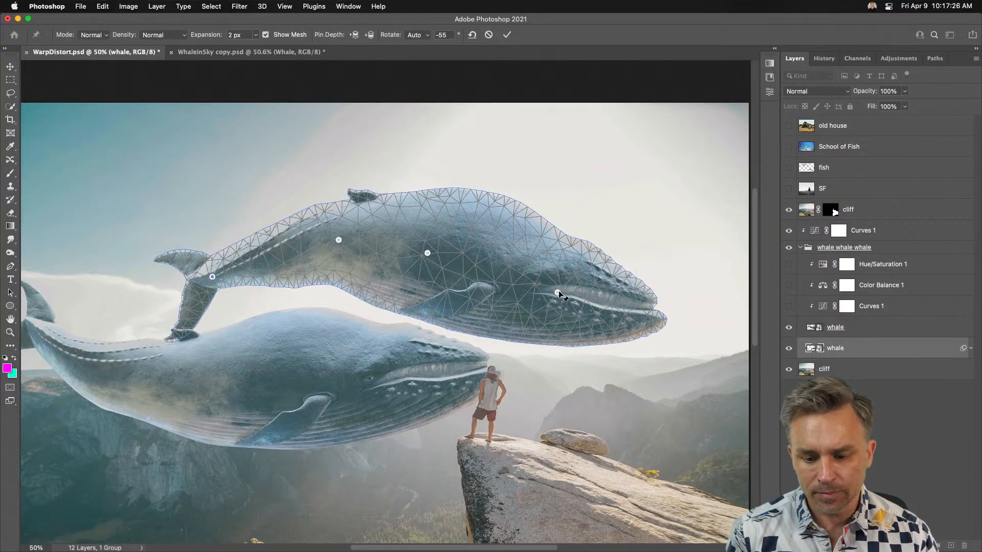
pyautogui.moveTo(557, 293); pyautogui.dragTo(548, 305)
pyautogui.moveTo(358, 191); pyautogui.dragTo(359, 188)
# Step: Hide the Puppet Warp mesh to check the whale's shape and apply the warp
pyautogui.click(264, 35)
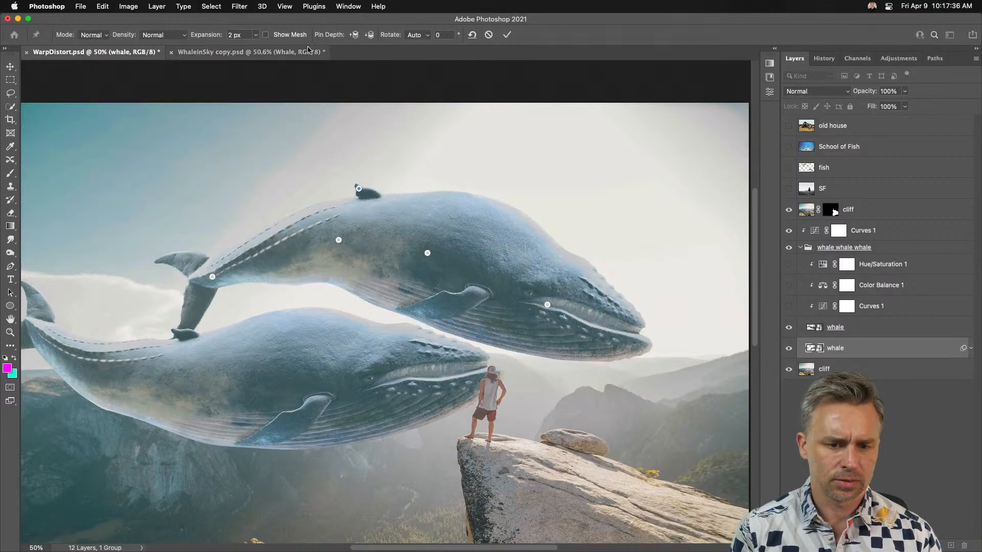
pyautogui.click(266, 35)
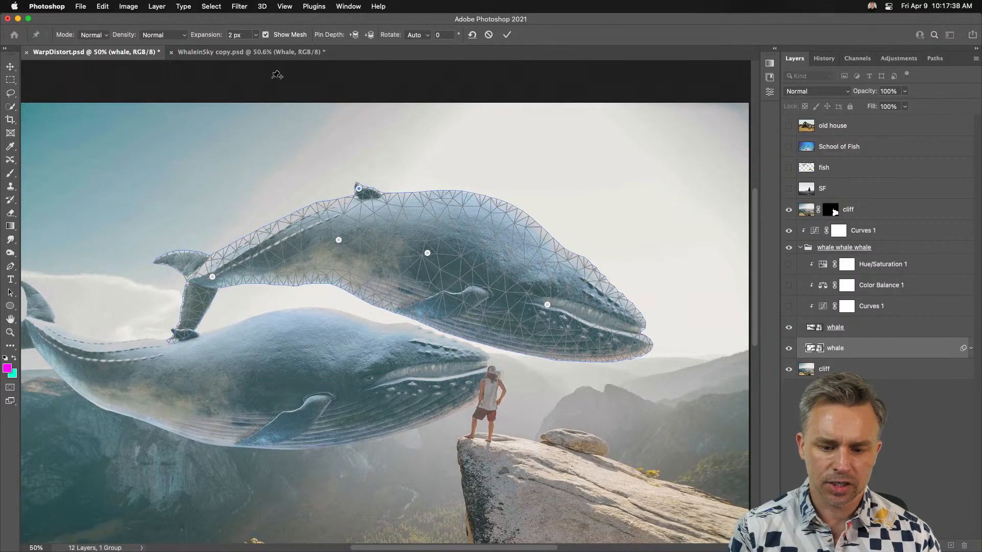
pyautogui.press('super+h')
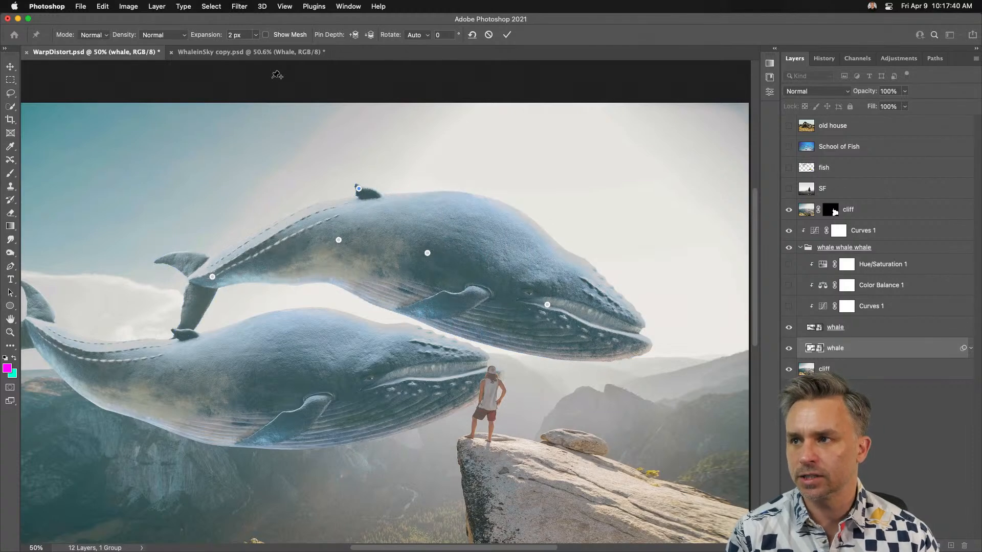
pyautogui.press('Return')
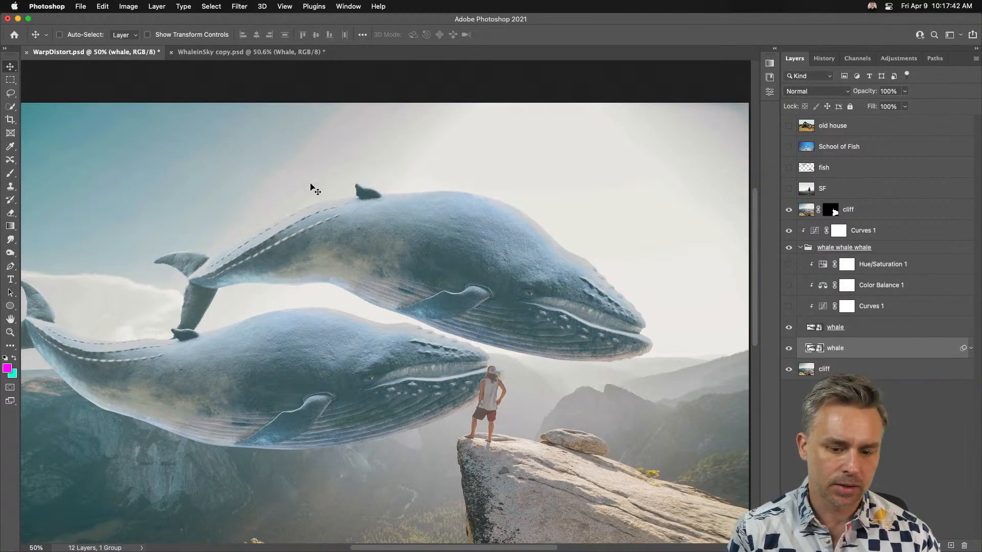
# Step: Move the arched whale down behind the front whale, and shift the front whale slightly up and left
pyautogui.moveTo(310, 188); pyautogui.dragTo(347, 239)
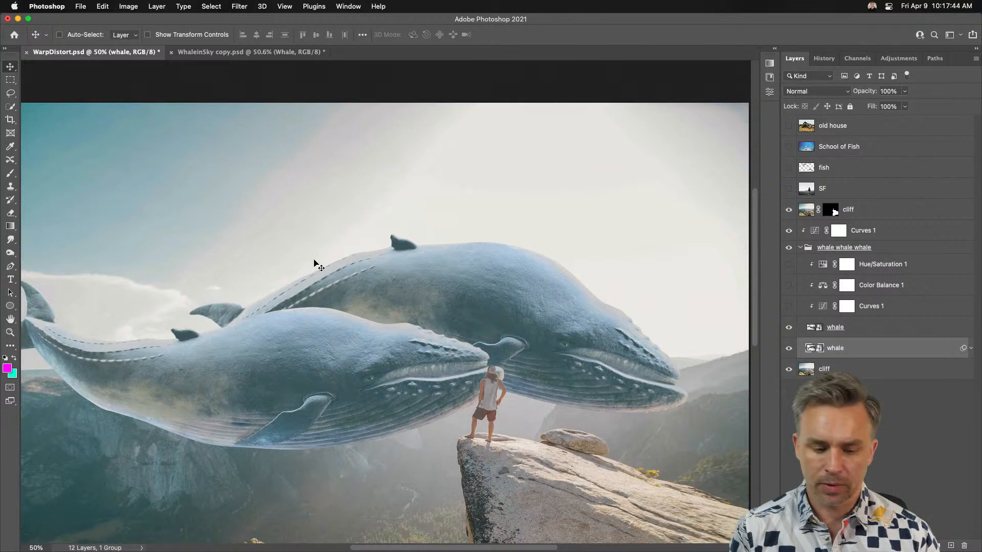
pyautogui.click(839, 329)
pyautogui.moveTo(241, 349); pyautogui.dragTo(219, 300)
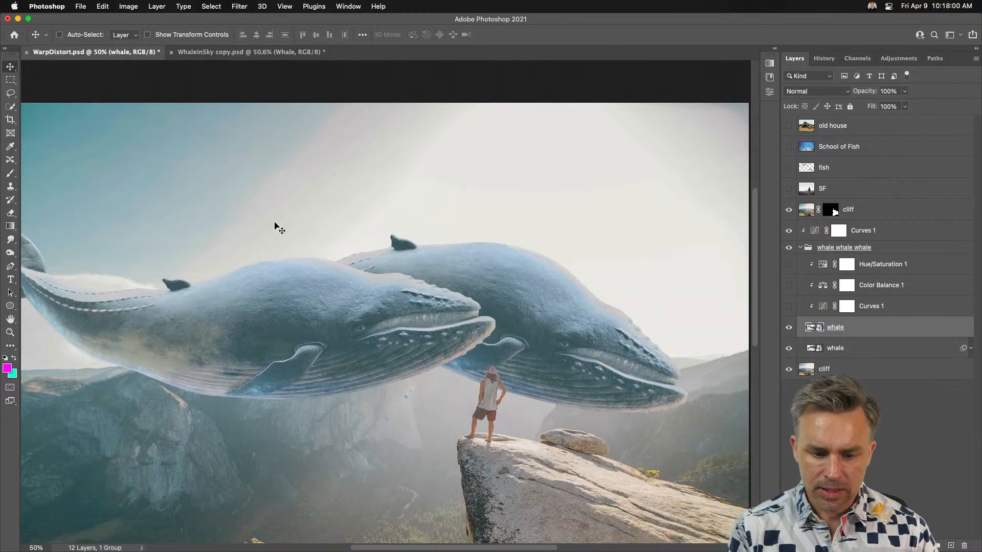
pyautogui.click(87, 6)
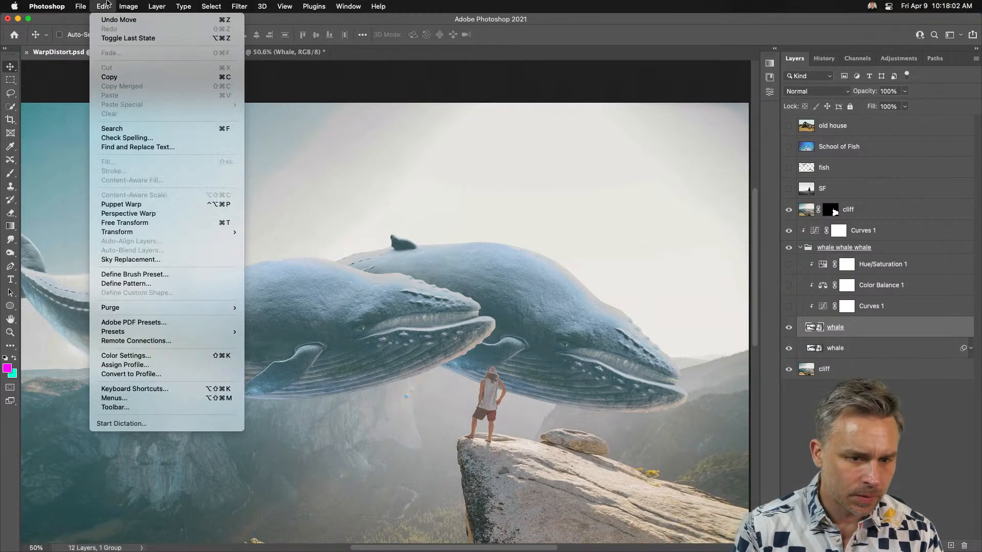
pyautogui.moveTo(133, 234)
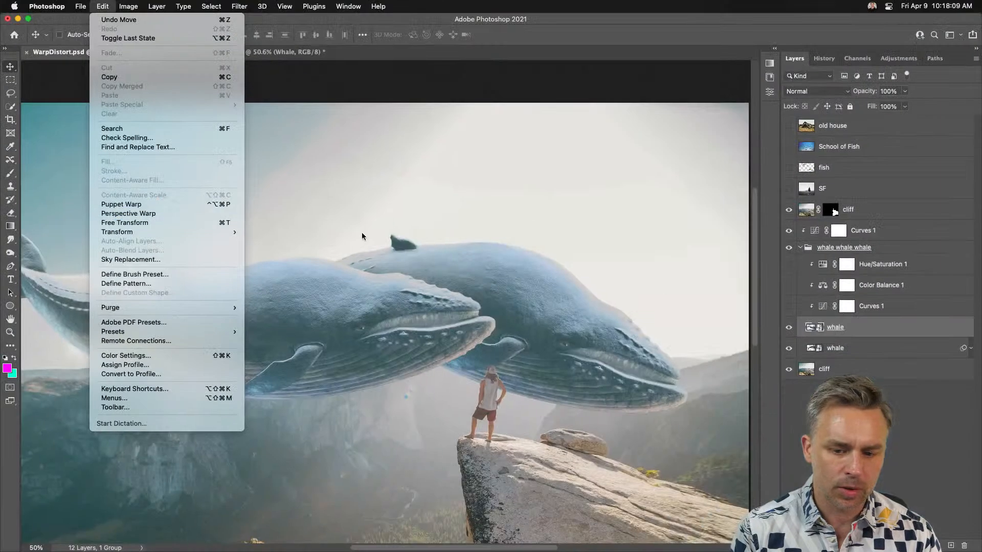
pyautogui.click(763, 230)
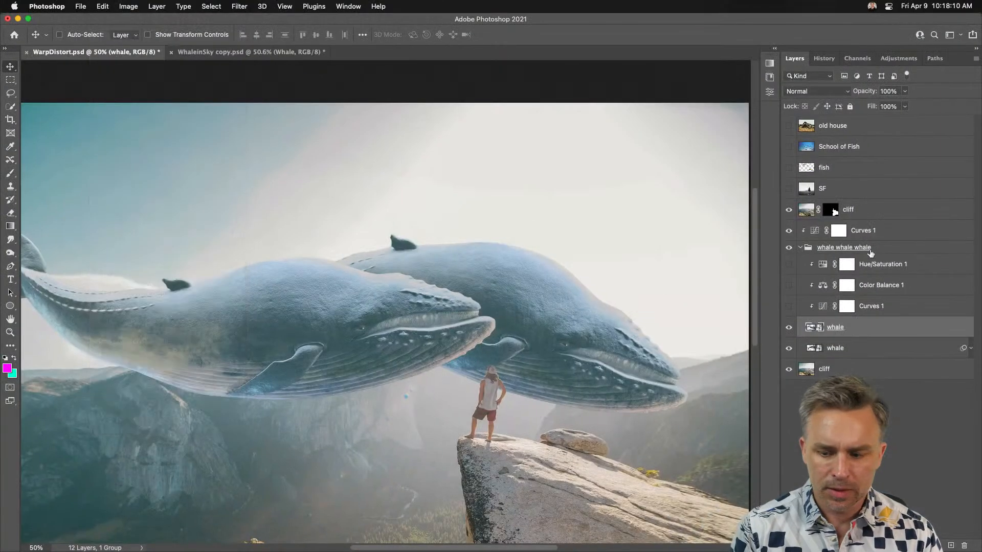
# Step: Show the old house layer positioned over the whales and remove its background with a layer mask
pyautogui.click(910, 207)
pyautogui.click(788, 125)
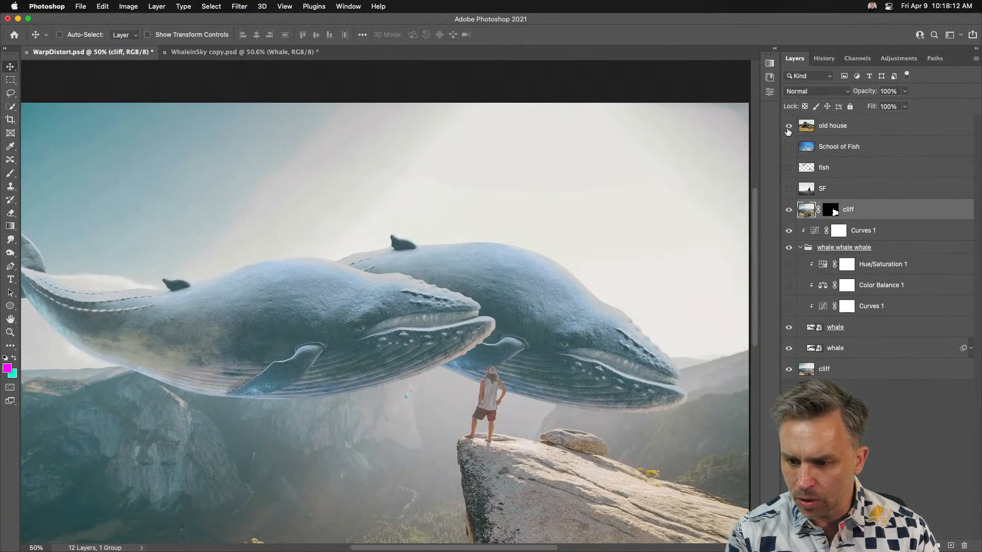
pyautogui.click(833, 125)
pyautogui.moveTo(394, 379); pyautogui.dragTo(398, 283)
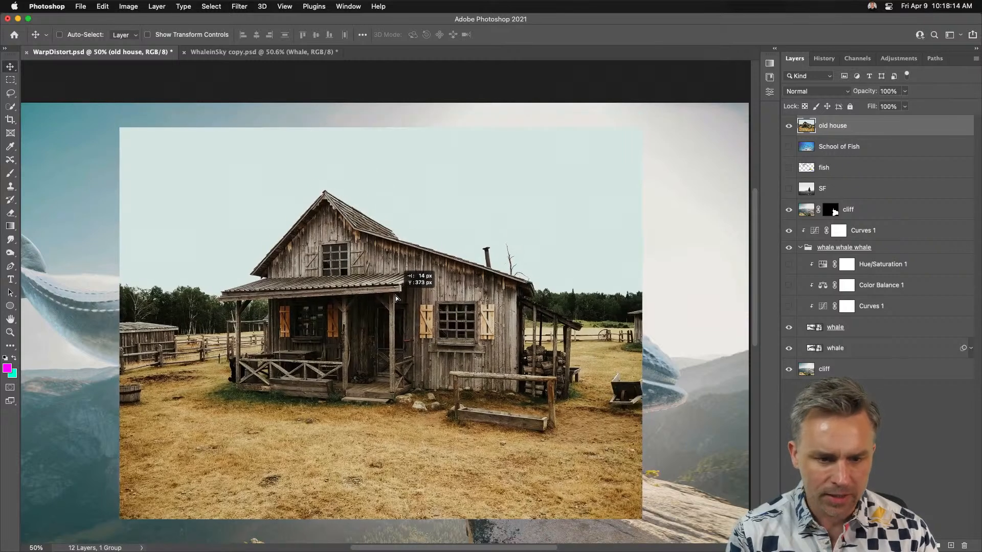
pyautogui.click(775, 50)
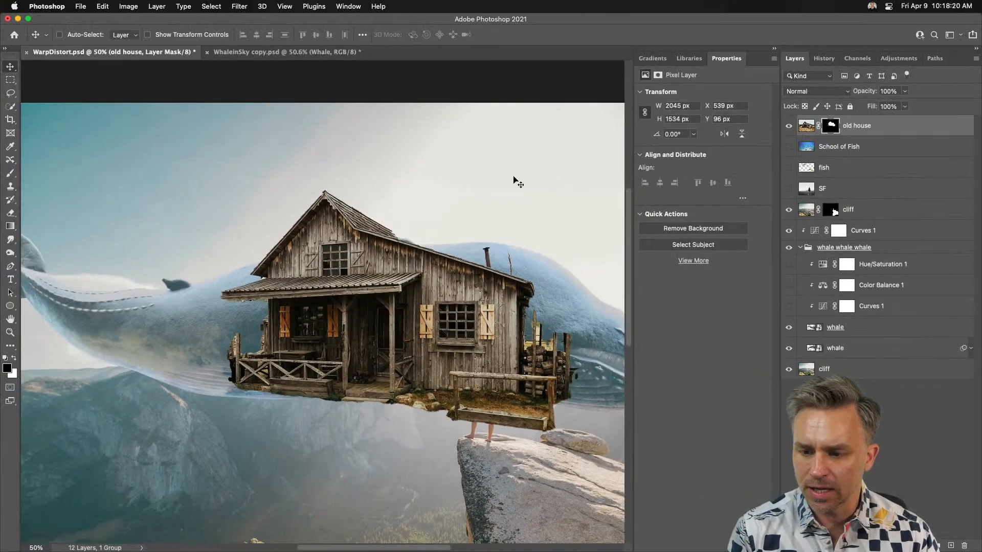
# Step: Move the old house layer to the top of the "whale whale whale" group and convert it to a Smart Object
pyautogui.moveTo(864, 127); pyautogui.dragTo(873, 260)
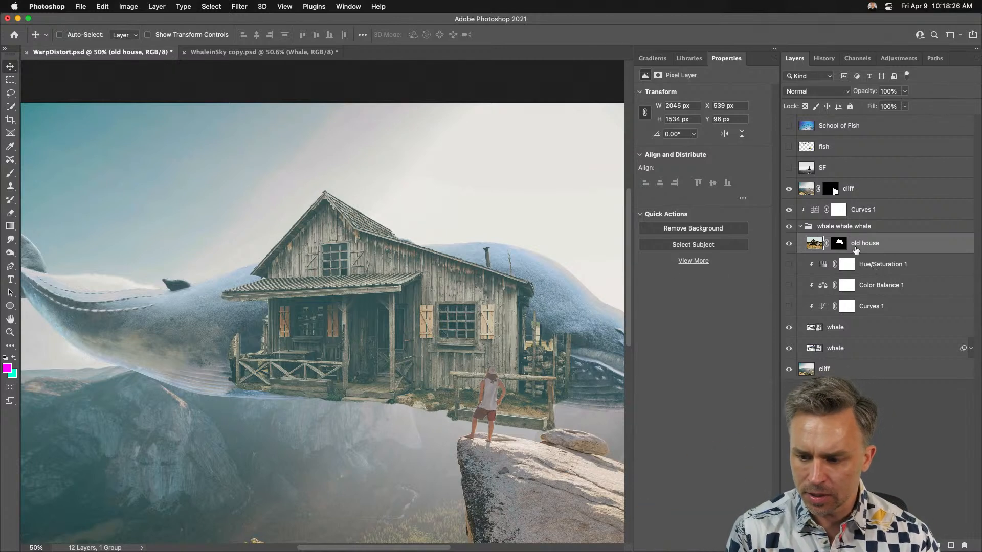
pyautogui.press('super+shift+o')
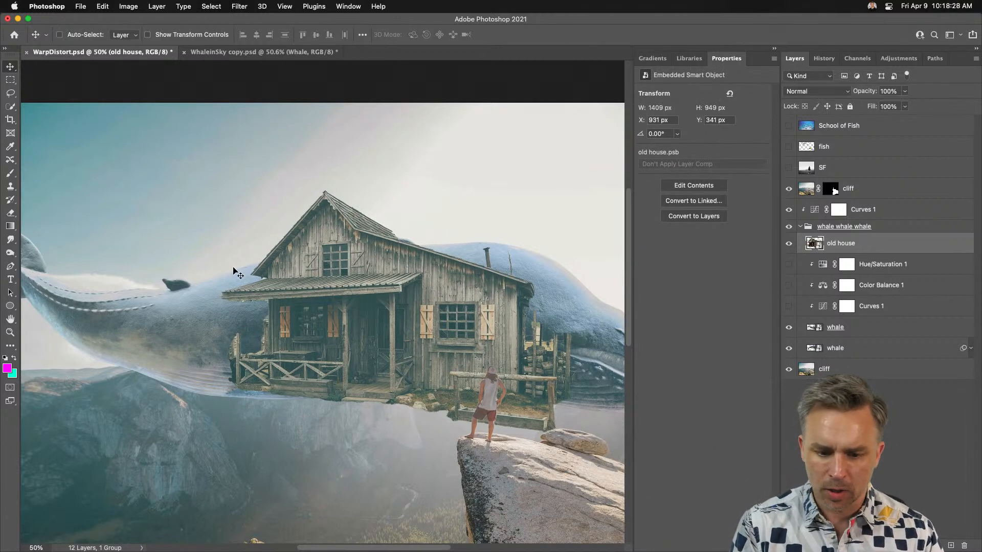
# Step: Scale the old house down to about 31.55% and move it over the front whale's back
pyautogui.moveTo(352, 342); pyautogui.dragTo(347, 302)
pyautogui.press('super+equal')
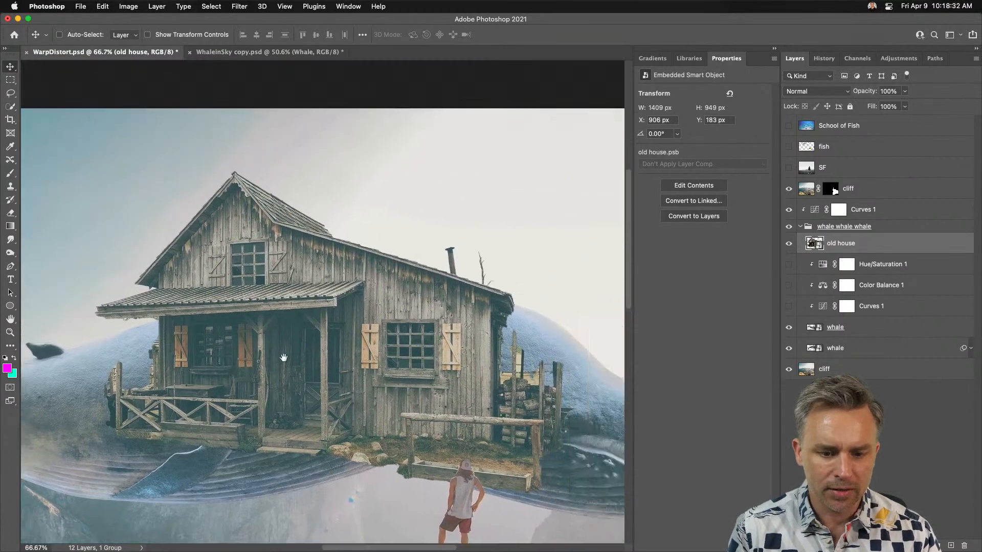
pyautogui.press('super+t')
pyautogui.moveTo(543, 181); pyautogui.dragTo(345, 345)
pyautogui.moveTo(138, 419); pyautogui.dragTo(294, 314)
pyautogui.moveTo(212, 196); pyautogui.dragTo(326, 269)
# Step: Reduce the old house to about 26.96% and set it on top of the front whale's back
pyautogui.press('super+plus')
pyautogui.scroll(-8, 306, 301)
pyautogui.hscroll(6, 306, 300)
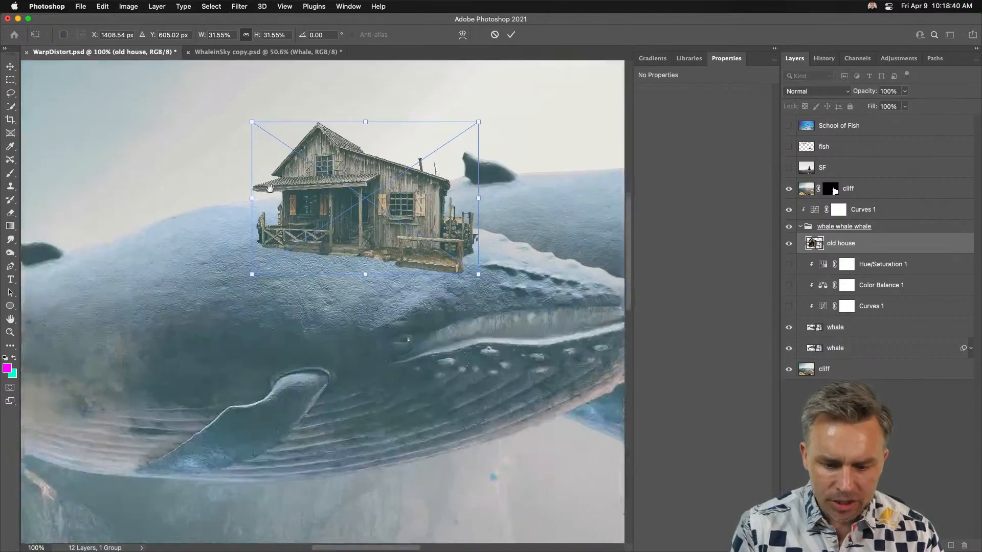
pyautogui.moveTo(378, 75); pyautogui.dragTo(454, 204)
pyautogui.moveTo(312, 268); pyautogui.dragTo(245, 229)
pyautogui.press('Return')
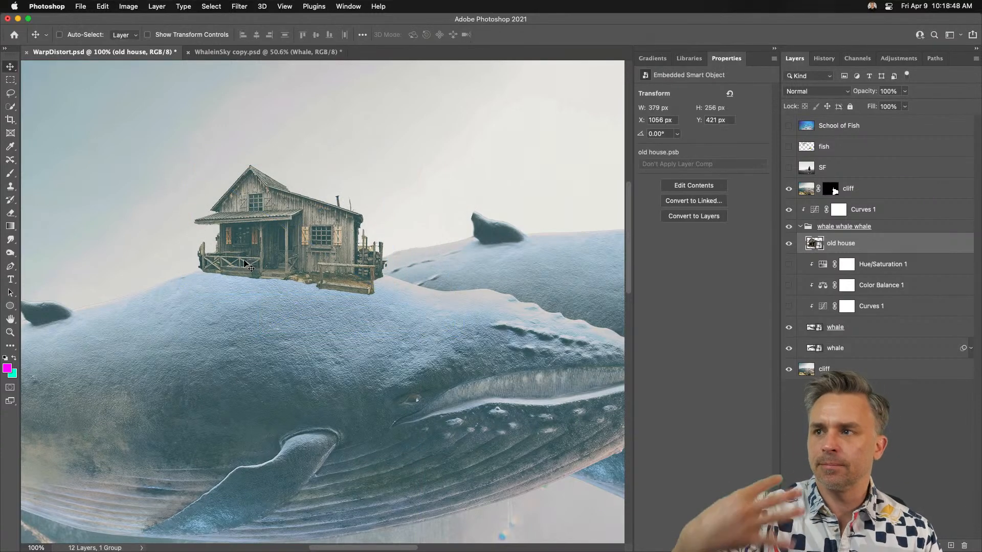
# Step: Warp the old house, stretching its left corners outward and lifting its right side so the base follows the front whale's back
pyautogui.press('super+t')
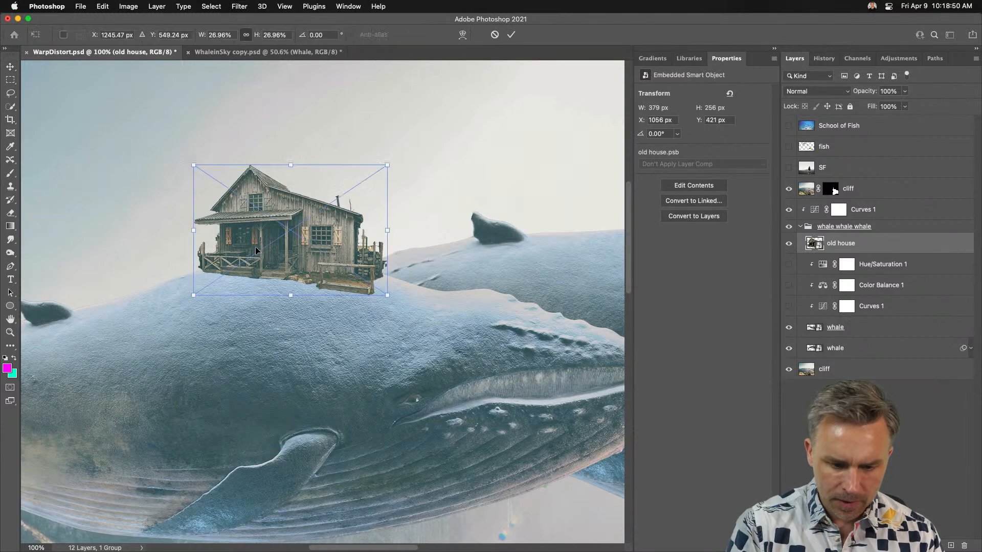
pyautogui.rightClick(254, 232)
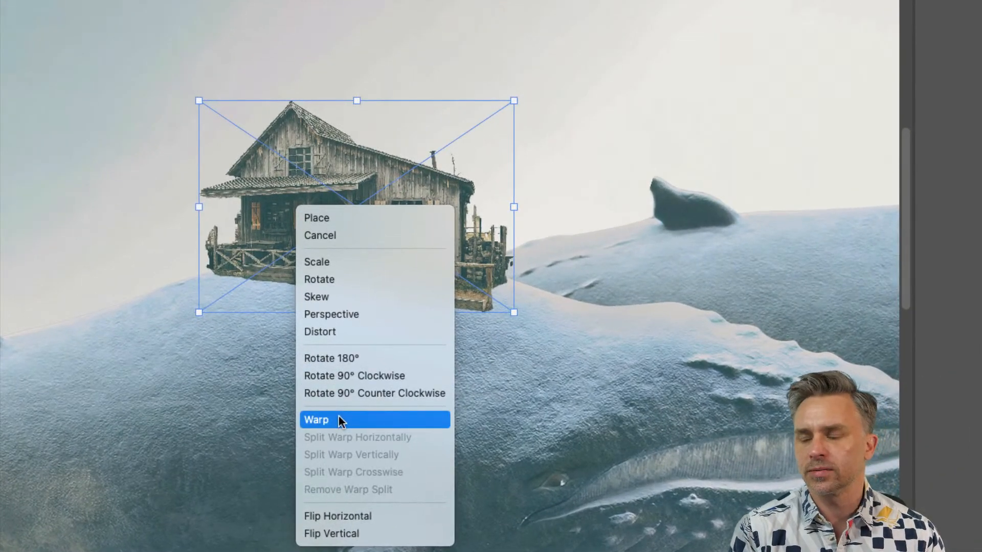
pyautogui.click(340, 420)
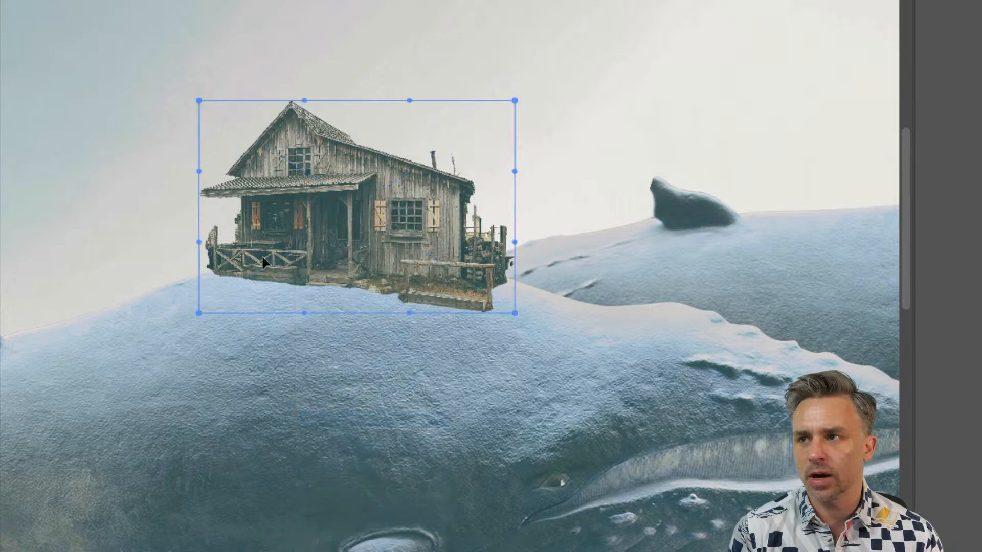
pyautogui.moveTo(199, 312); pyautogui.dragTo(197, 327)
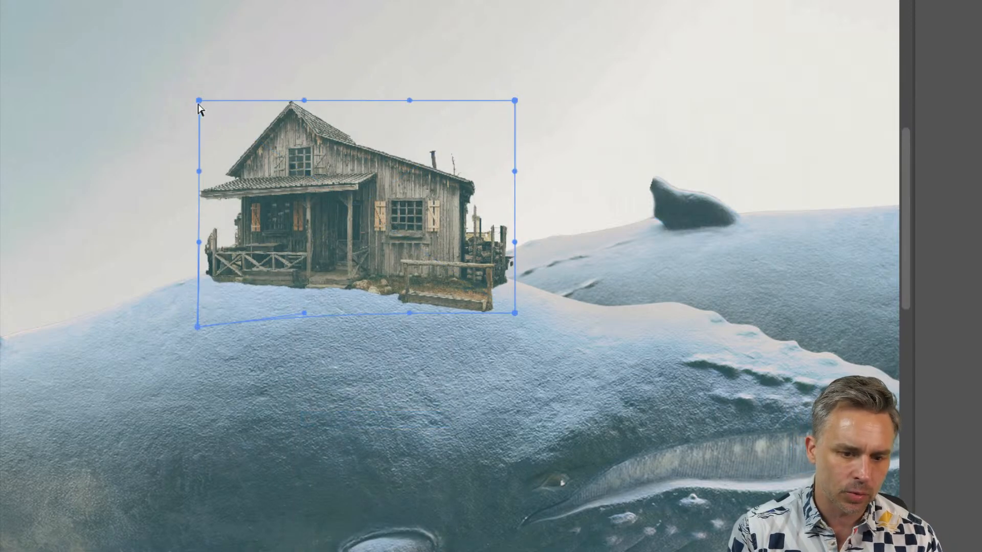
pyautogui.moveTo(199, 101); pyautogui.dragTo(165, 101)
pyautogui.moveTo(199, 223)
pyautogui.mouseDown()
pyautogui.moveTo(171, 224)
pyautogui.moveTo(182, 222)
pyautogui.mouseUp()
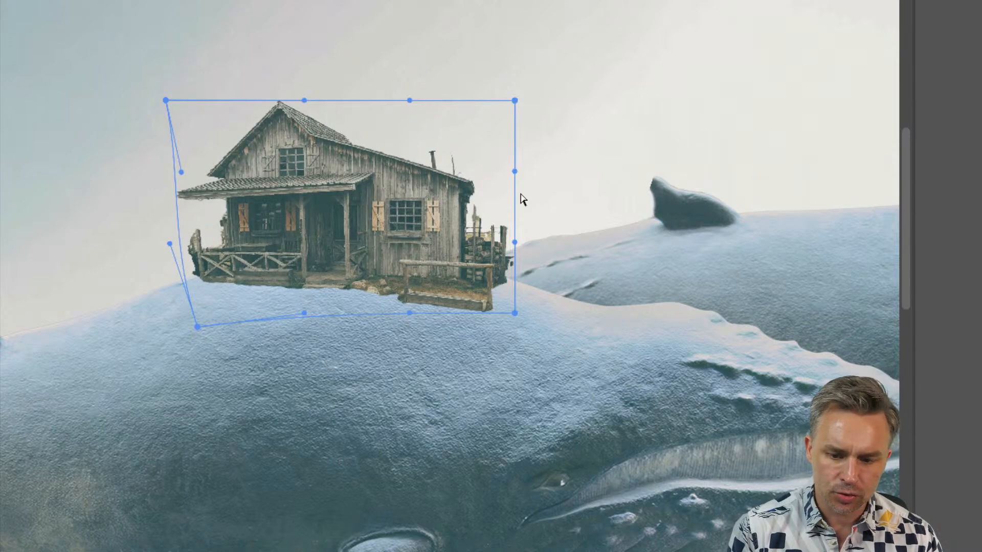
pyautogui.moveTo(514, 100); pyautogui.dragTo(507, 89)
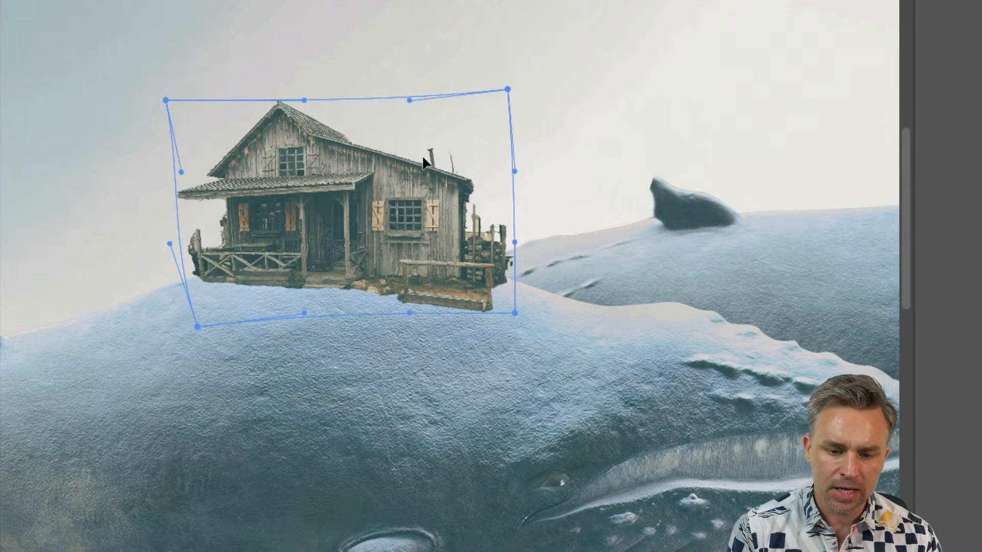
pyautogui.moveTo(423, 156); pyautogui.dragTo(414, 141)
pyautogui.moveTo(445, 256); pyautogui.dragTo(445, 249)
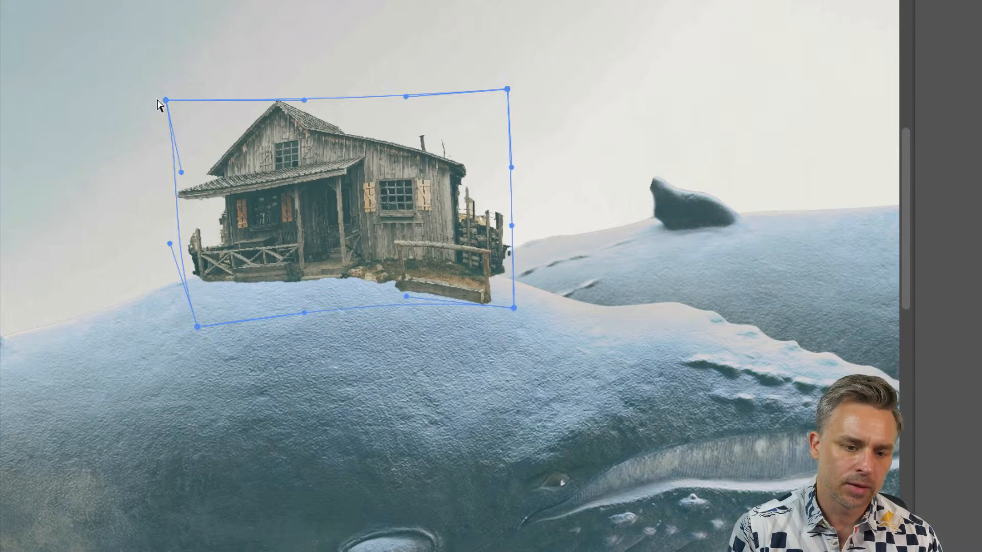
pyautogui.moveTo(164, 100); pyautogui.dragTo(149, 98)
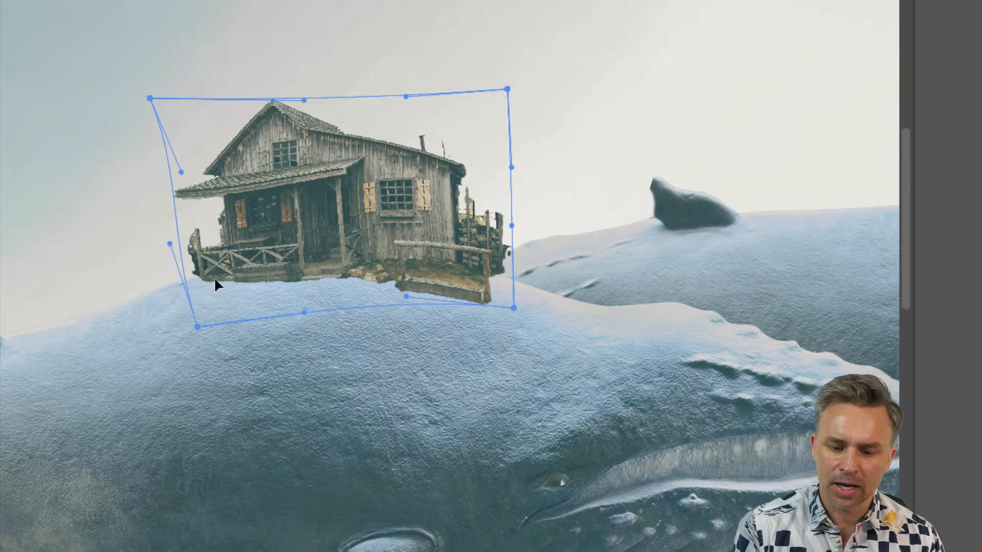
pyautogui.press('Return')
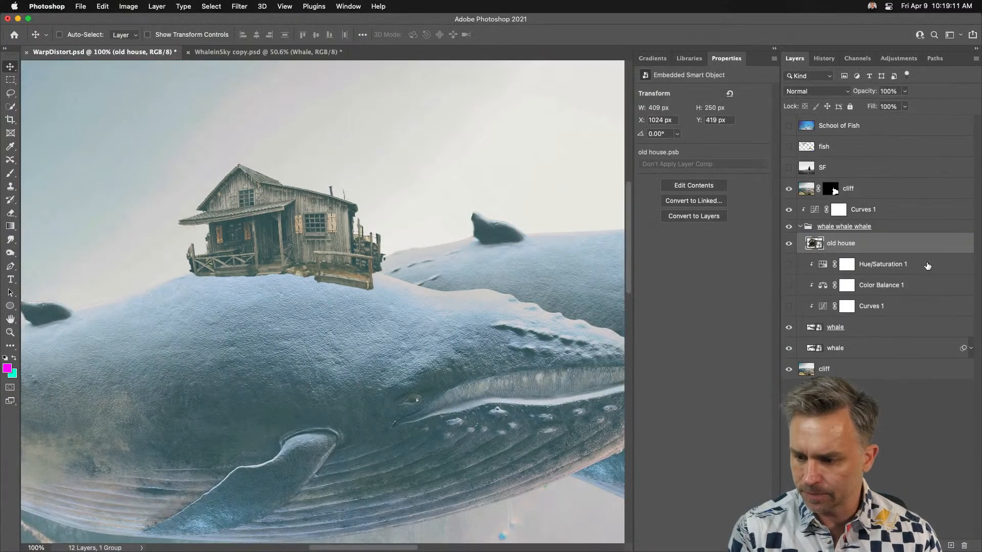
# Step: Add a new layer beneath the old house and sample the front whale's dark blue-green, #375151, as the foreground color
pyautogui.click(920, 264)
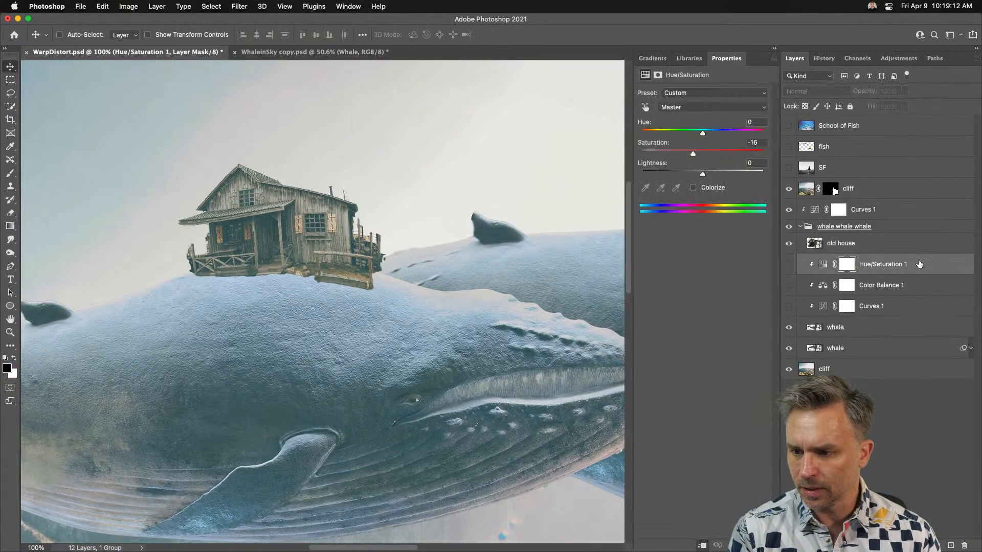
pyautogui.click(949, 546)
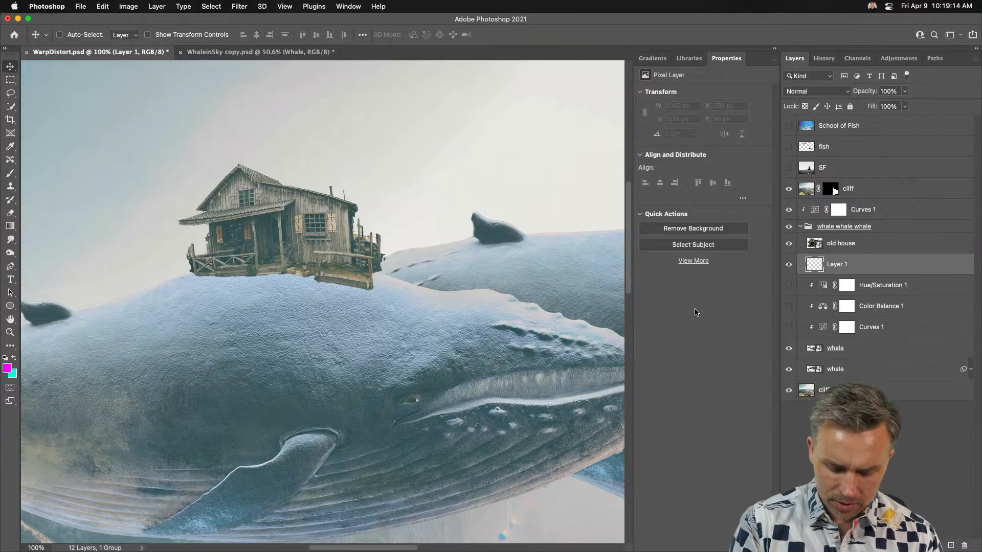
pyautogui.press('b')
pyautogui.click(5, 358)
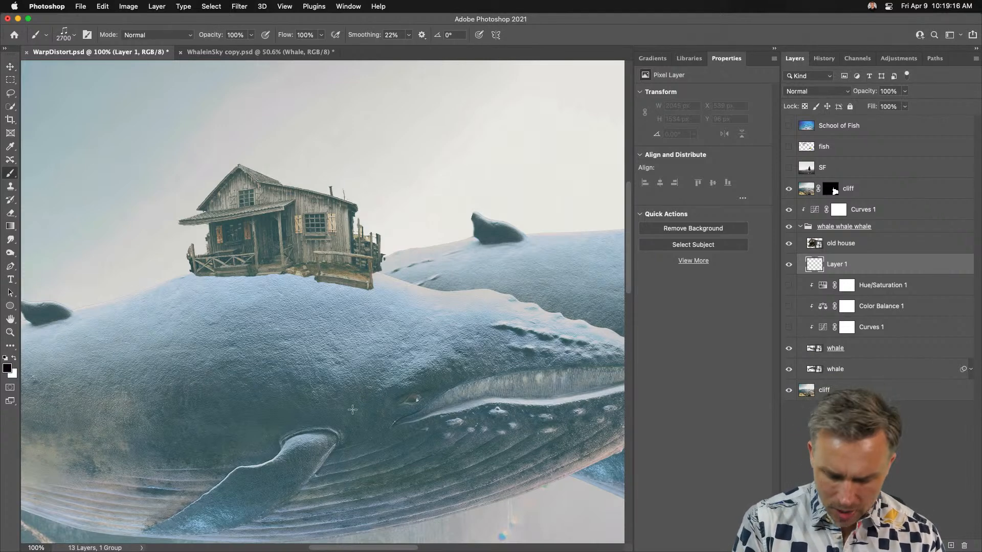
pyautogui.press('i')
pyautogui.click(377, 434)
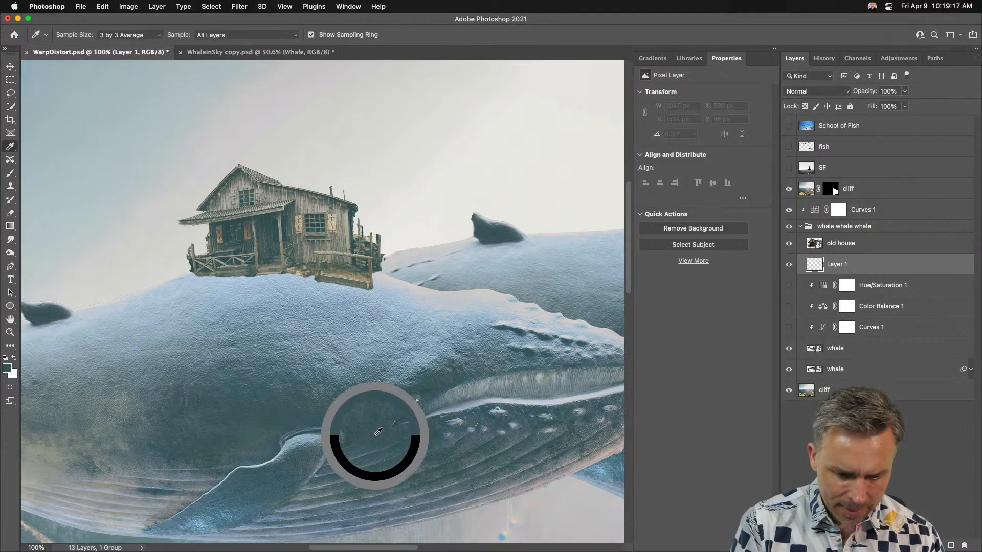
pyautogui.click(6, 367)
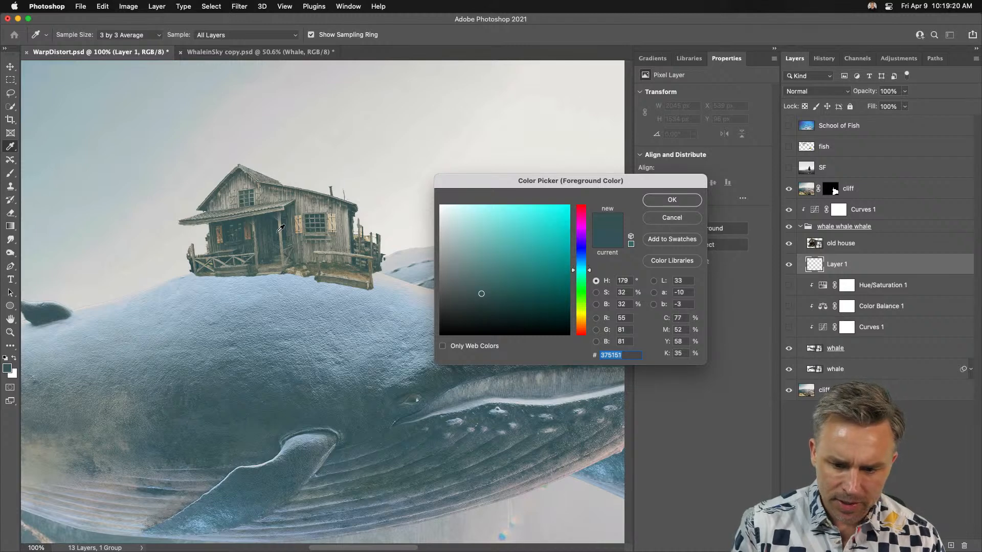
pyautogui.press('Return')
# Step: Reset the Brush tool, enlarge it to 50 px, paint a shadow along the house's base, and set the size to 90 px
pyautogui.press('b')
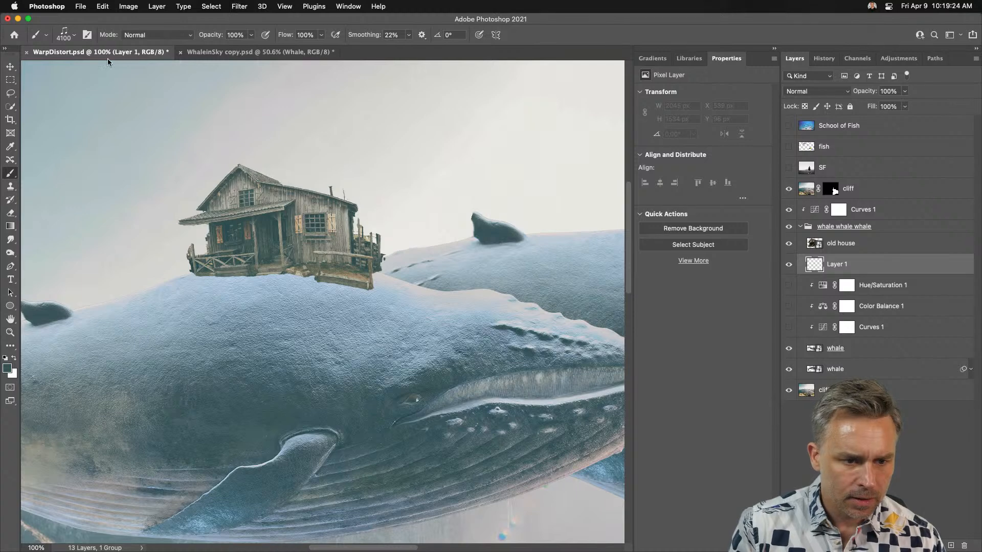
pyautogui.rightClick(36, 35)
pyautogui.click(43, 38)
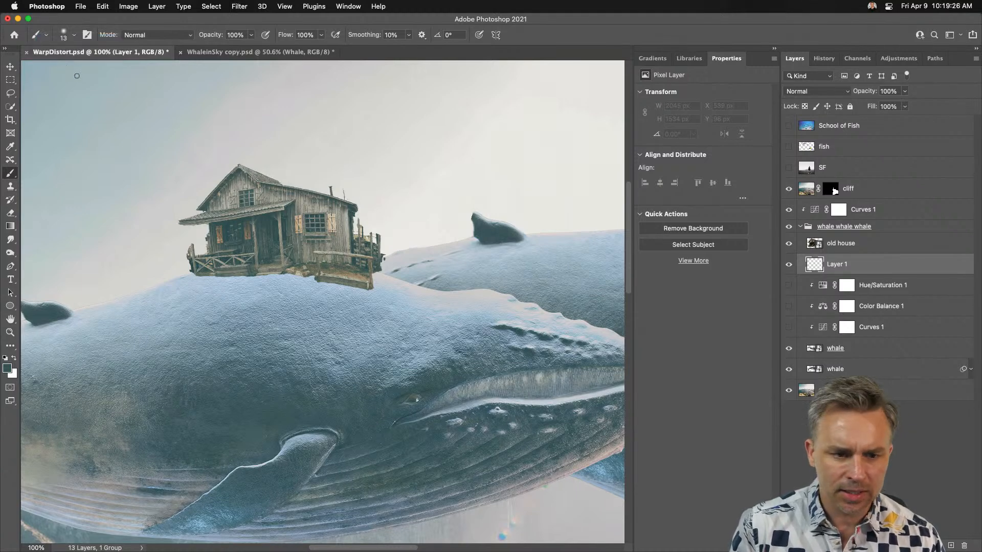
pyautogui.press(']')
pyautogui.press(']')
pyautogui.press(']')
pyautogui.press(']')
pyautogui.press(']')
pyautogui.press(']')
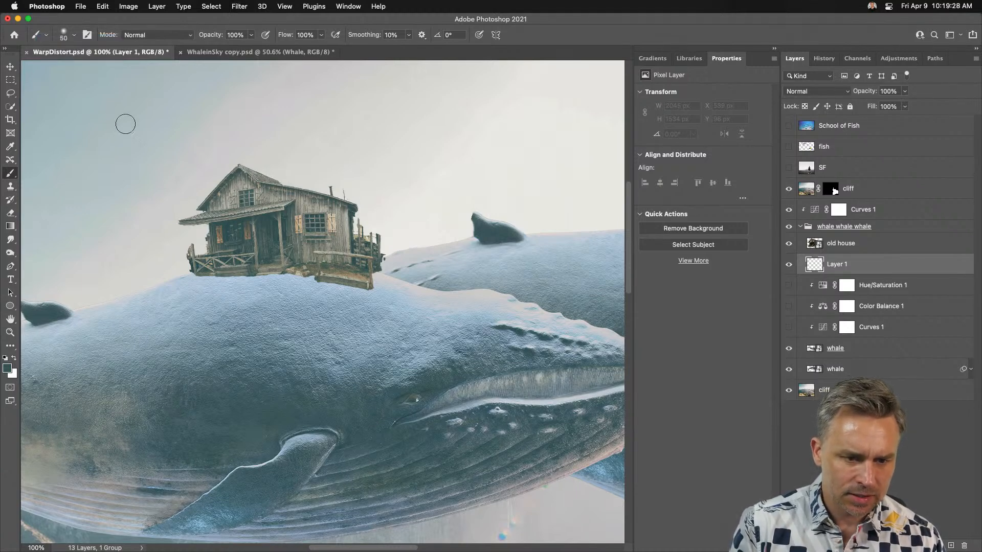
pyautogui.moveTo(223, 264)
pyautogui.mouseDown()
pyautogui.moveTo(330, 275)
pyautogui.moveTo(284, 276)
pyautogui.mouseUp()
pyautogui.press(']')
pyautogui.press(']')
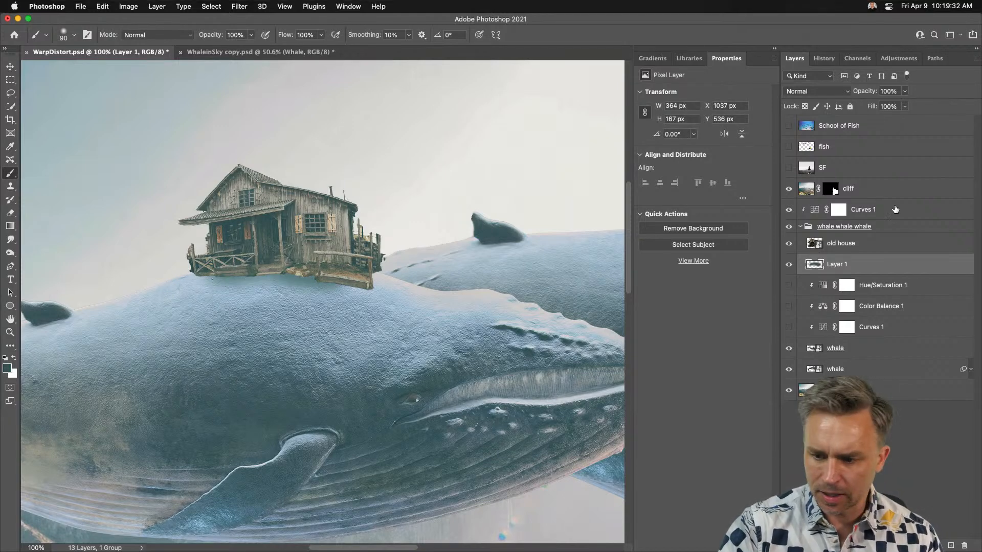
# Step: Place the painted shadow layer above the old house and set its blend mode to Multiply
pyautogui.moveTo(887, 249); pyautogui.dragTo(880, 269)
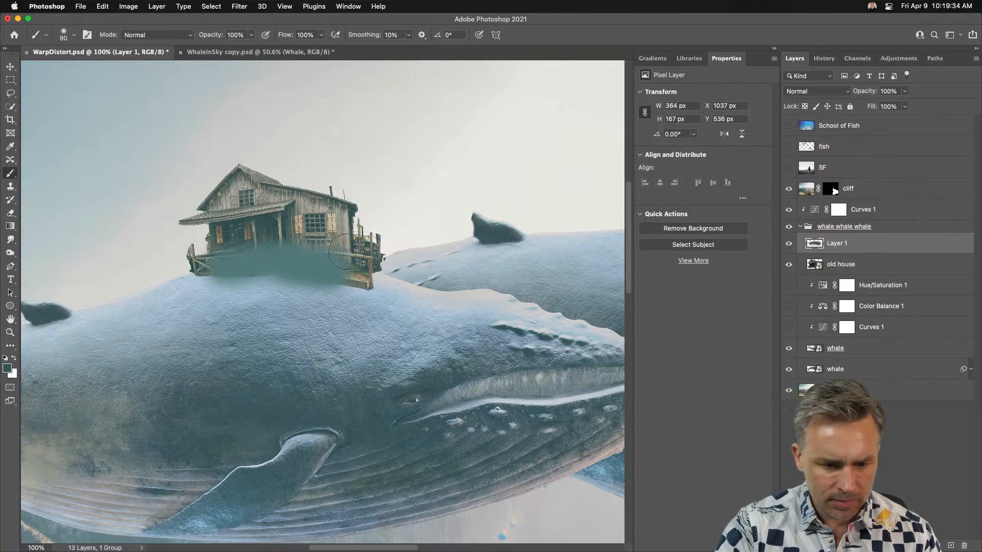
pyautogui.click(805, 91)
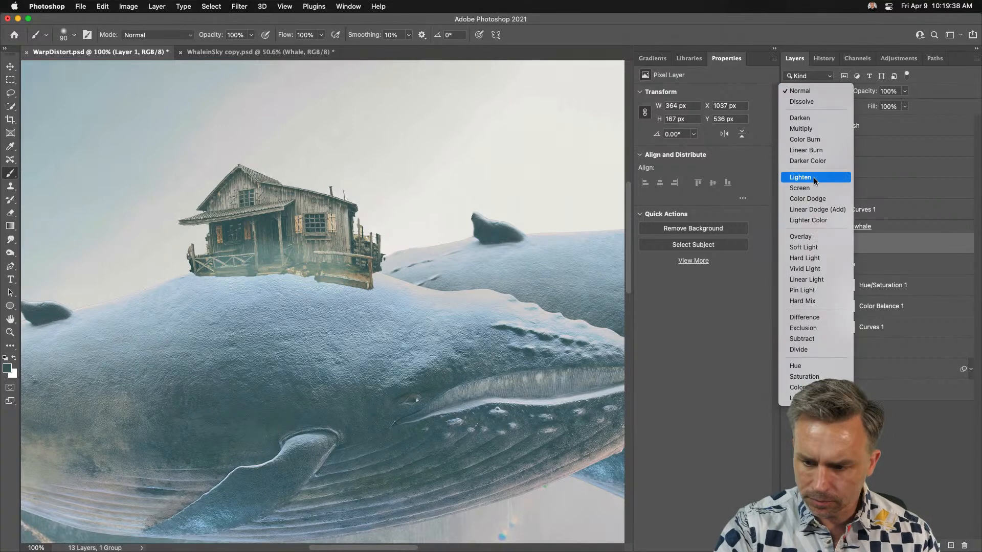
pyautogui.click(816, 129)
# Step: Try shifting the painted shadow, and clear all of it from Layer 1
pyautogui.click(10, 66)
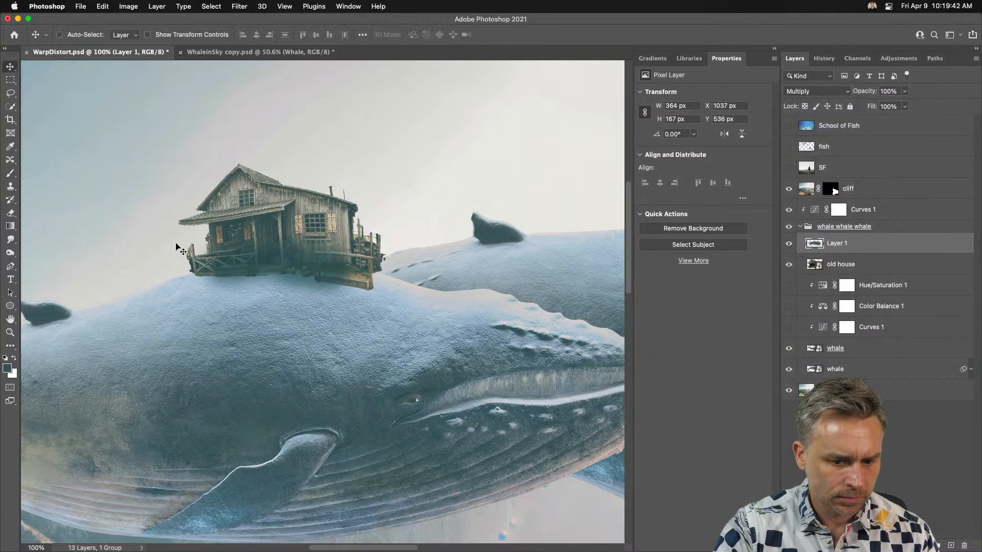
pyautogui.moveTo(177, 247)
pyautogui.mouseDown()
pyautogui.moveTo(151, 258)
pyautogui.moveTo(164, 257)
pyautogui.mouseUp()
pyautogui.press('super+a')
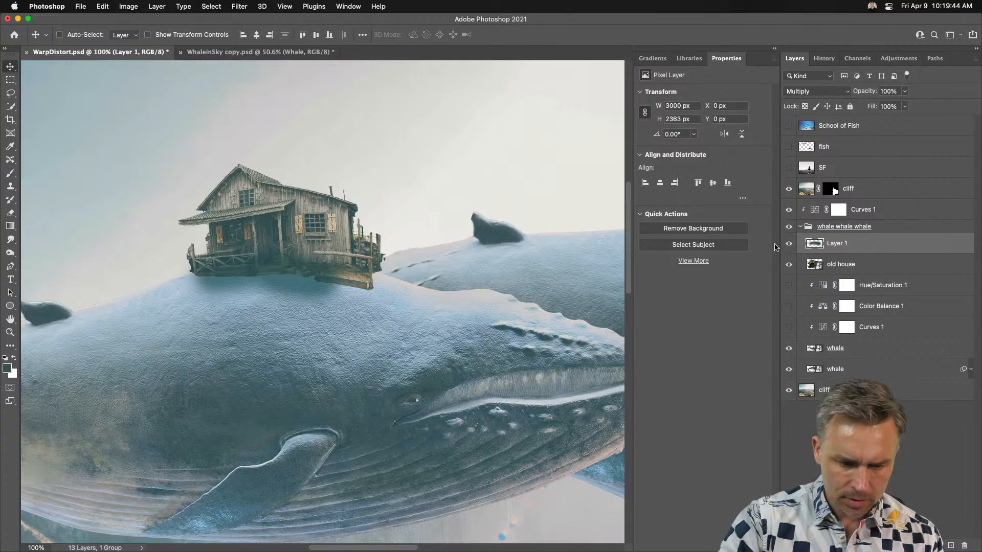
pyautogui.press('Delete')
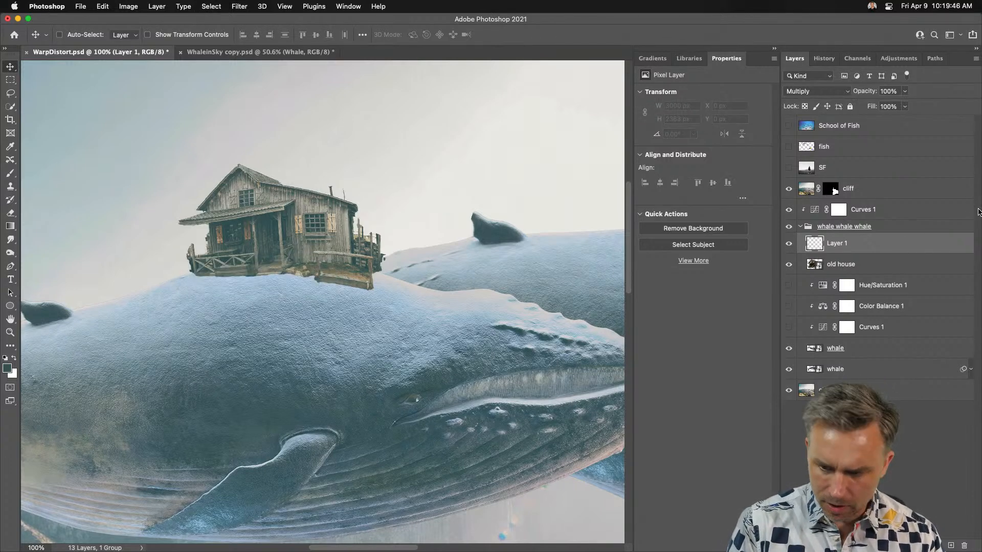
# Step: Paint a small shadow stroke under the porch at 80 px and choose the Soft Round Pressure Opacity brush
pyautogui.press('b')
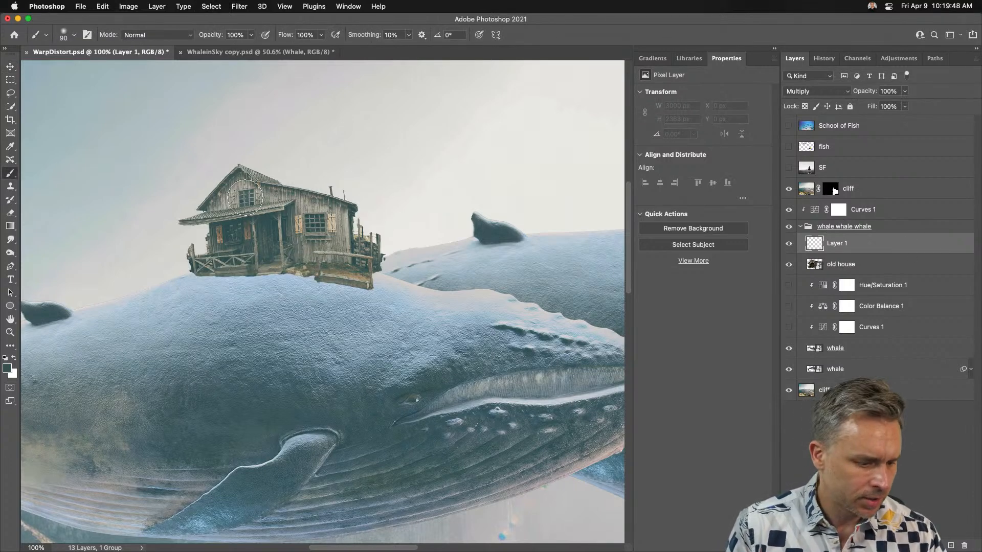
pyautogui.press('[')
pyautogui.moveTo(253, 275); pyautogui.dragTo(286, 276)
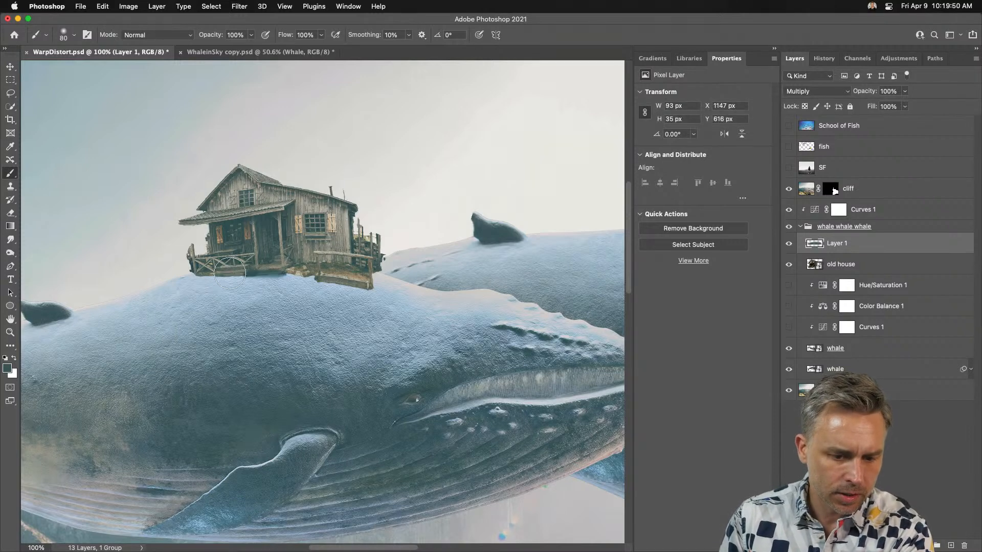
pyautogui.click(70, 39)
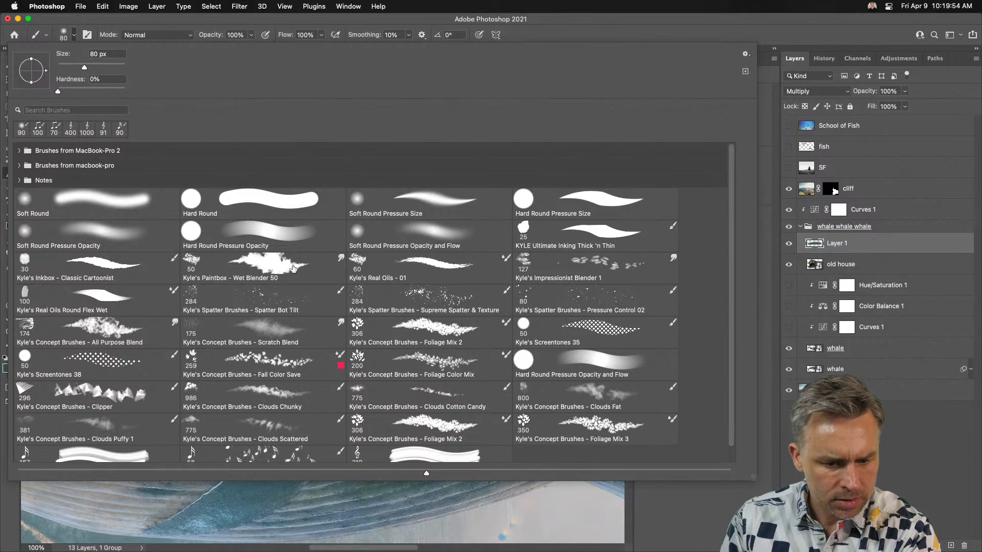
pyautogui.doubleClick(72, 237)
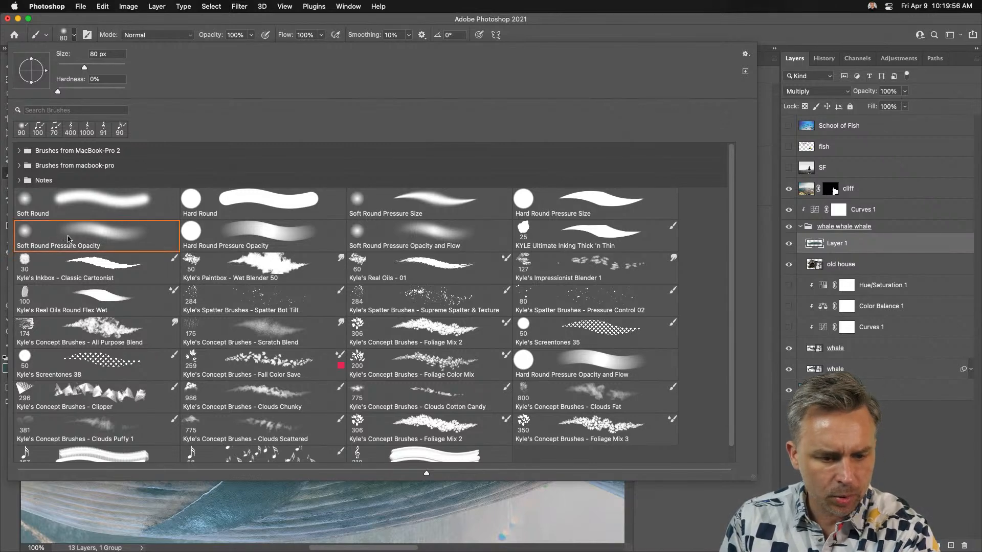
# Step: Paint a soft shadow along the house's base and onto the whale's back, enlarging the brush to 100 px
pyautogui.moveTo(234, 271)
pyautogui.mouseDown()
pyautogui.moveTo(333, 276)
pyautogui.moveTo(199, 276)
pyautogui.moveTo(345, 277)
pyautogui.mouseUp()
pyautogui.press(']')
pyautogui.press(']')
pyautogui.moveTo(182, 288)
pyautogui.mouseDown()
pyautogui.moveTo(213, 281)
pyautogui.moveTo(173, 294)
pyautogui.moveTo(270, 274)
pyautogui.moveTo(278, 236)
pyautogui.moveTo(268, 253)
pyautogui.moveTo(336, 269)
pyautogui.mouseUp()
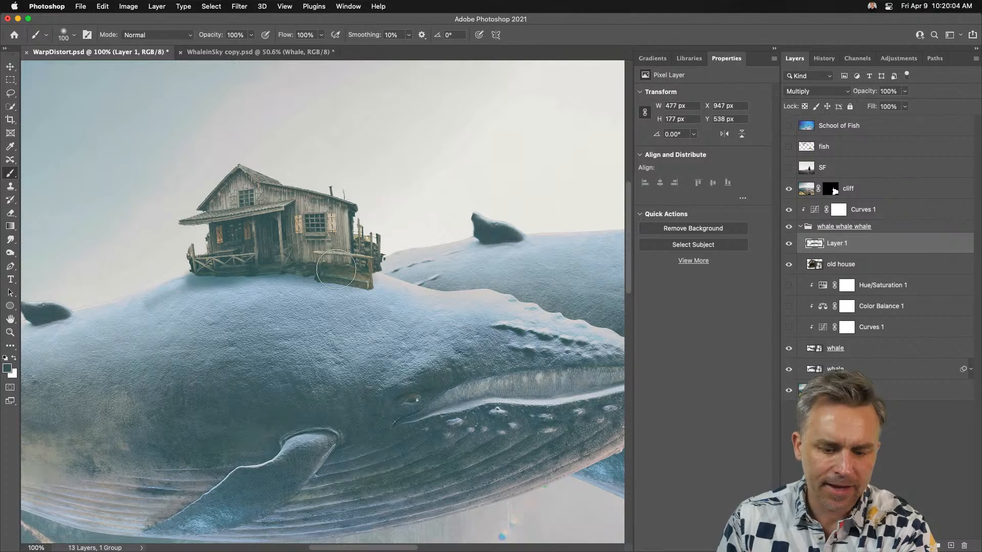
pyautogui.press('super+minus')
pyautogui.press('super+minus')
pyautogui.press('super+minus')
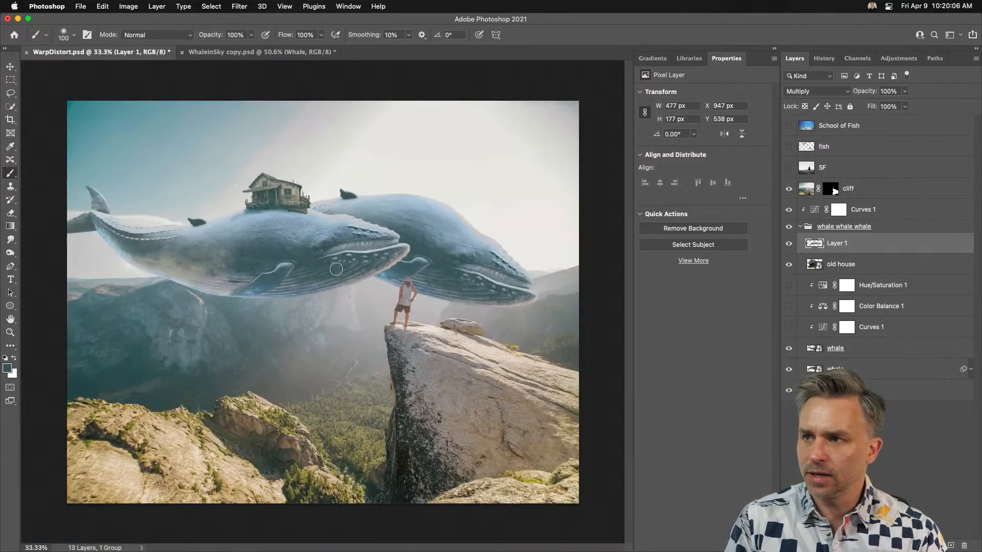
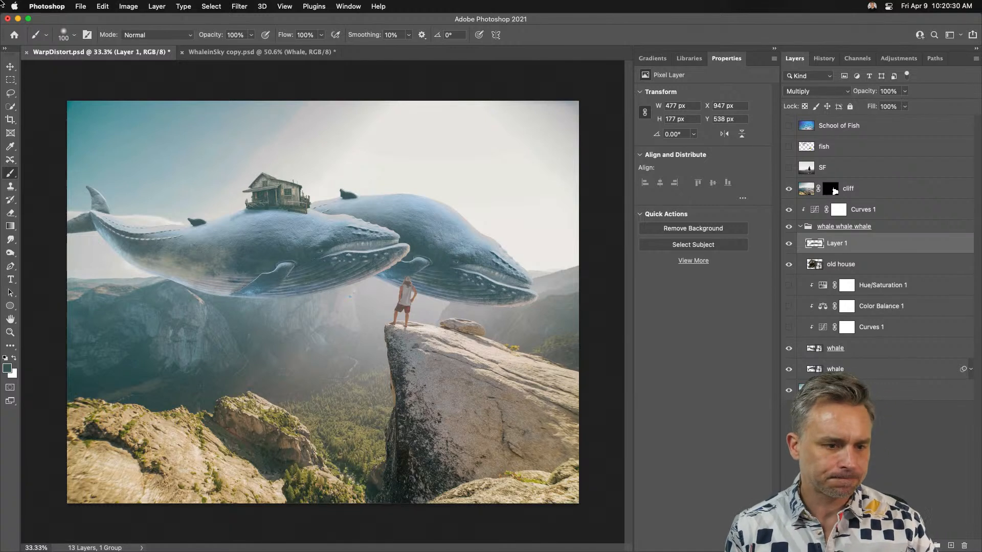
# Step: Select the rear whale and move it up and to the right, clear of the man on the cliff
pyautogui.click(4, 66)
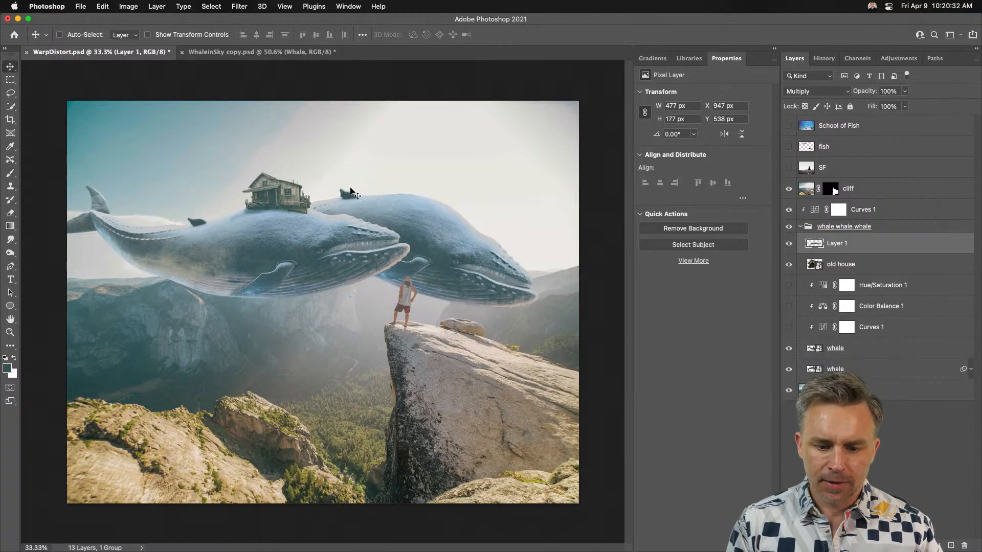
pyautogui.press('super+equal')
pyautogui.press('super+equal')
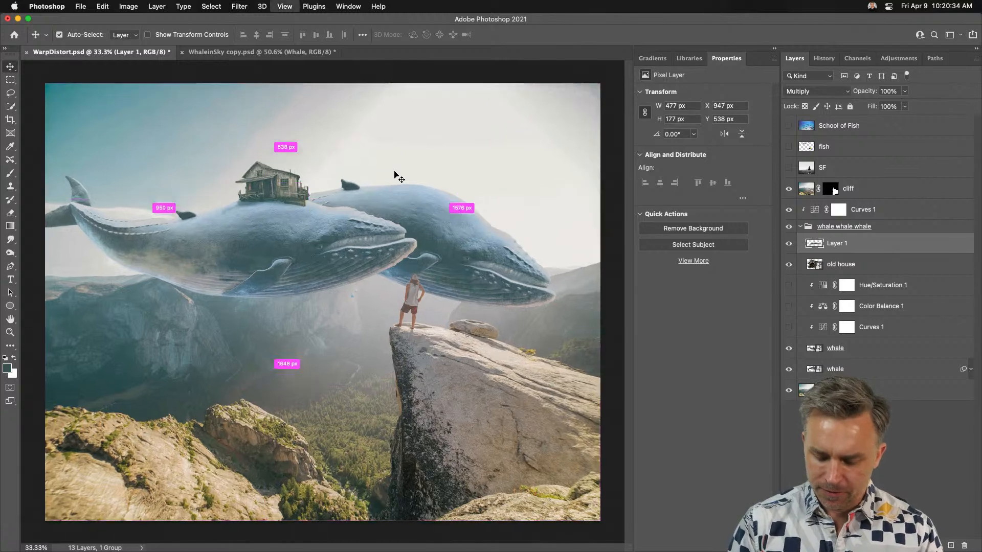
pyautogui.moveTo(394, 173); pyautogui.dragTo(288, 335)
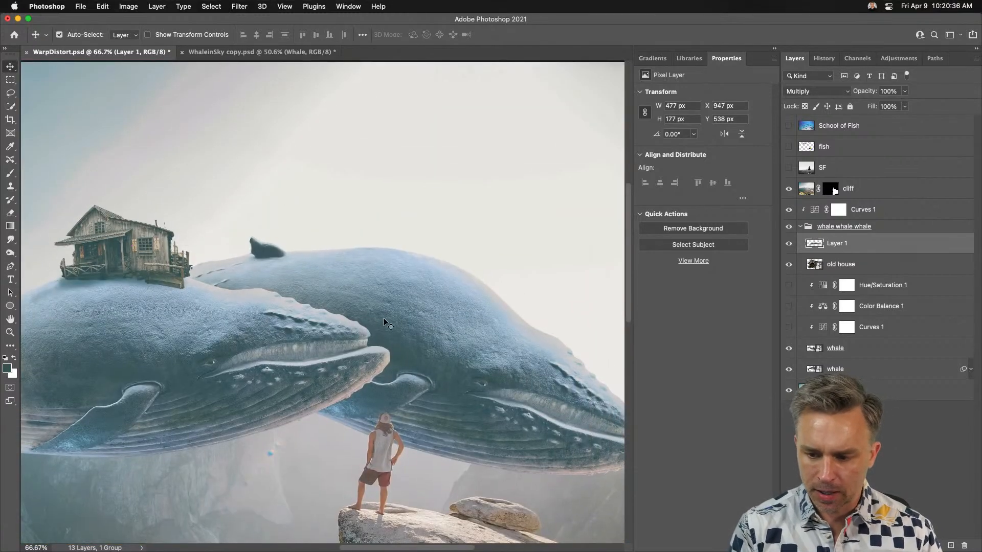
pyautogui.keyDown('super'); pyautogui.click(408, 308); pyautogui.keyUp('super')
pyautogui.moveTo(447, 328); pyautogui.dragTo(482, 301)
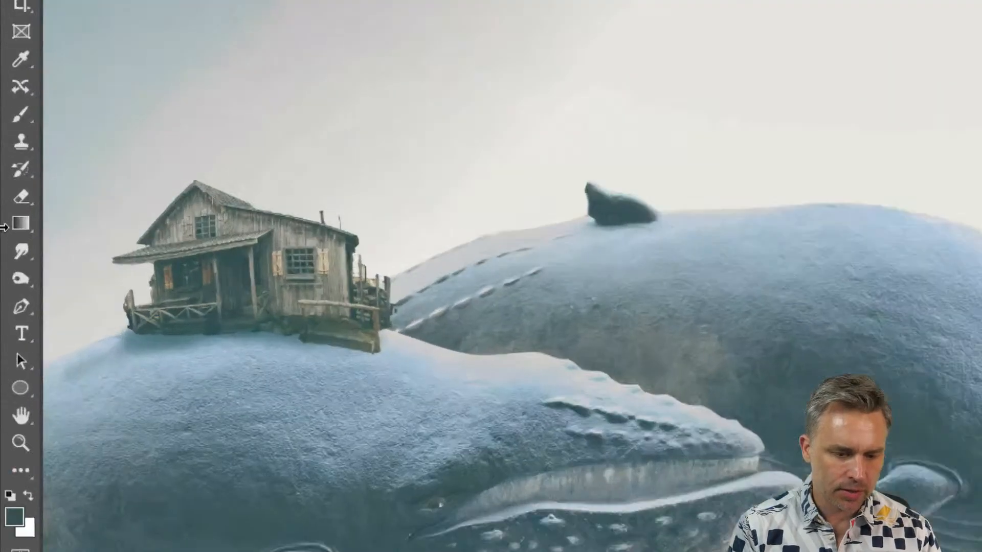
pyautogui.click(9, 226)
pyautogui.press('v')
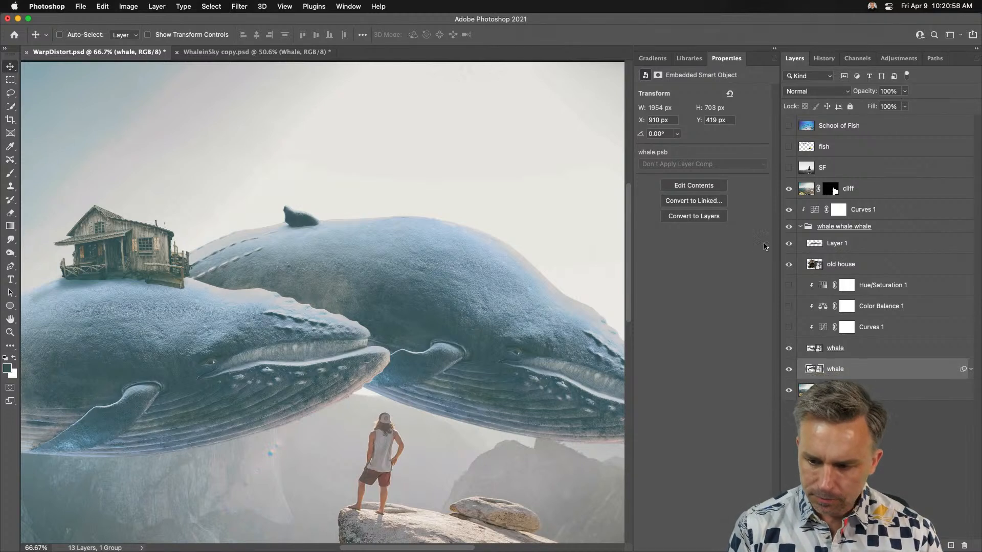
# Step: Select the layer of the front whale carrying the house, check it by toggling its visibility, and begin a Warp transform on it
pyautogui.click(865, 350)
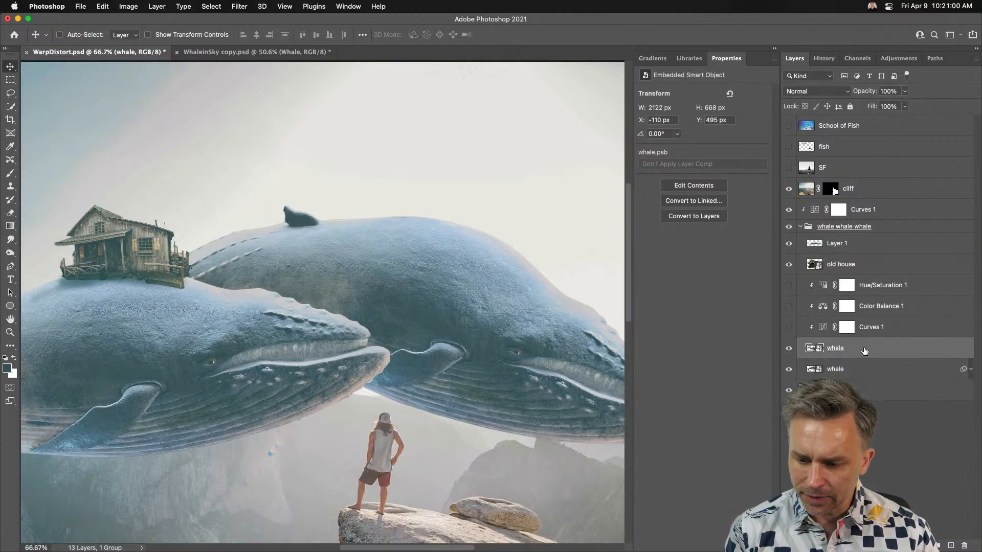
pyautogui.click(787, 349)
pyautogui.click(787, 349)
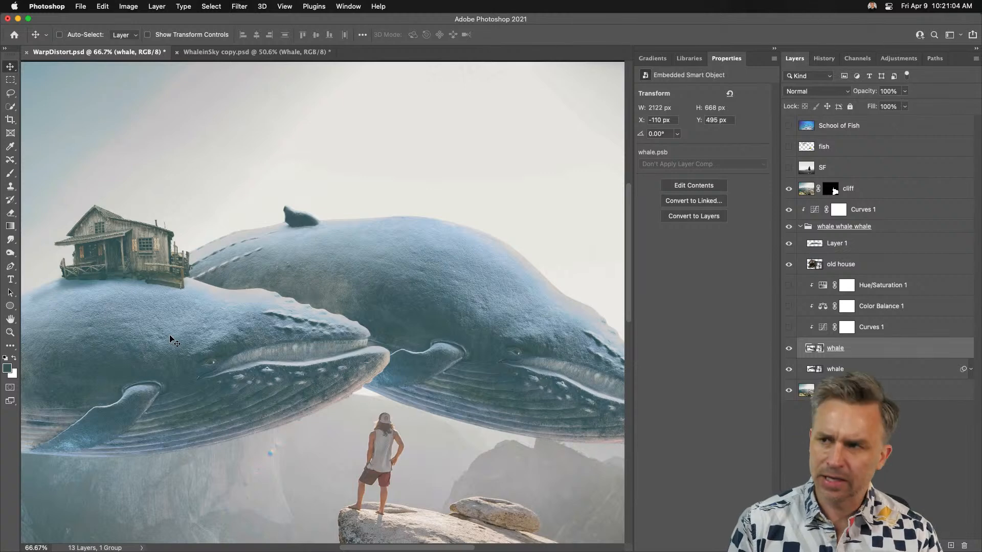
pyautogui.press('super+plus')
pyautogui.press('super+plus')
pyautogui.moveTo(182, 341); pyautogui.dragTo(552, 162)
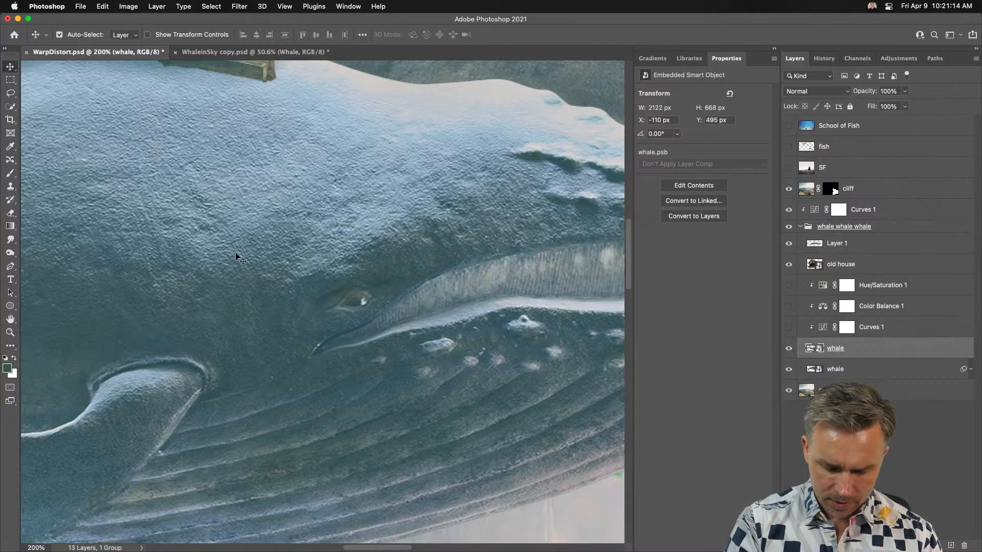
pyautogui.press('super+t')
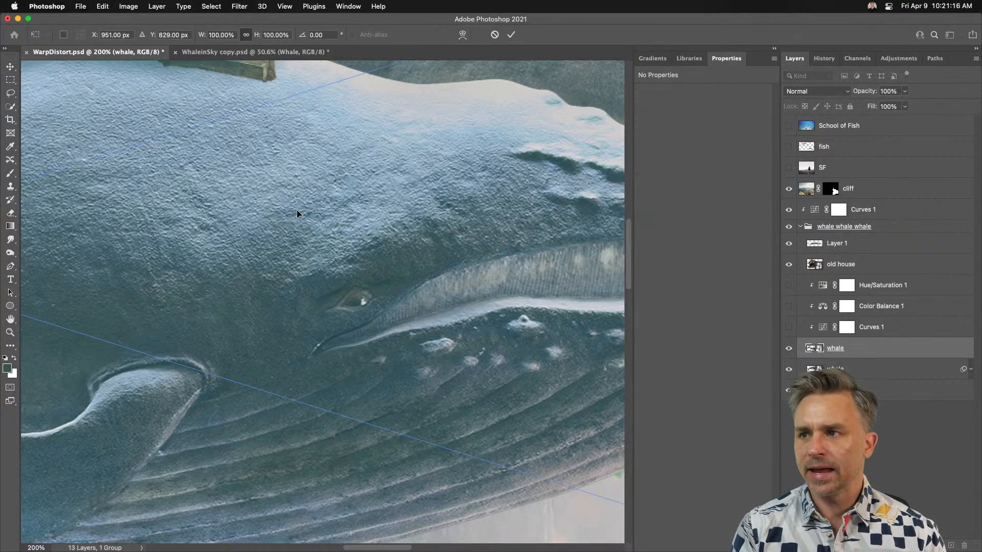
pyautogui.press('super+minus')
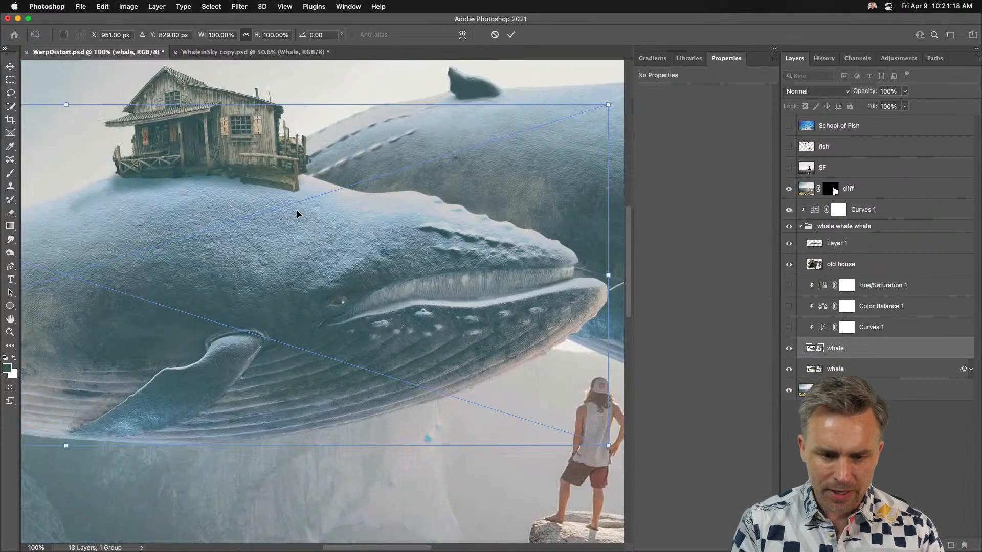
pyautogui.rightClick(281, 289)
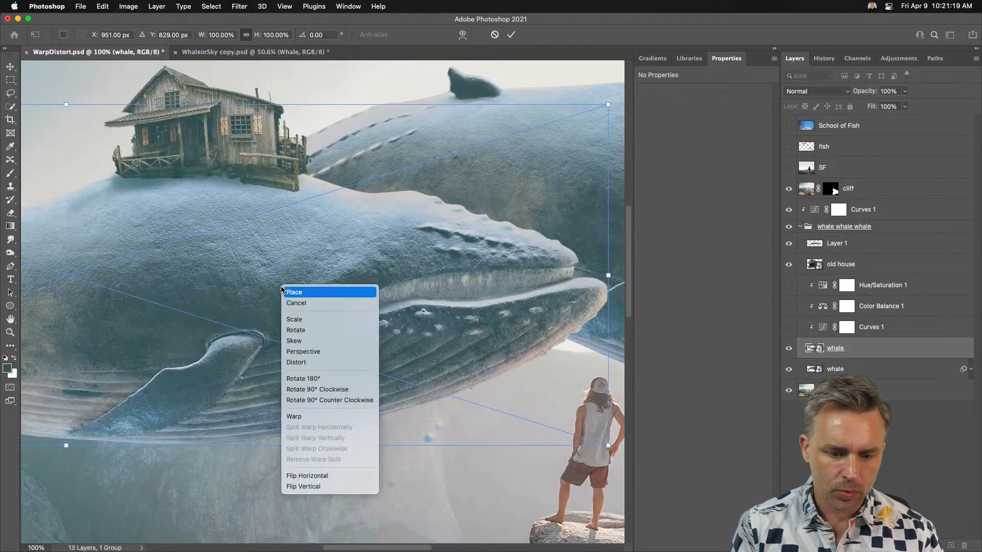
pyautogui.click(308, 422)
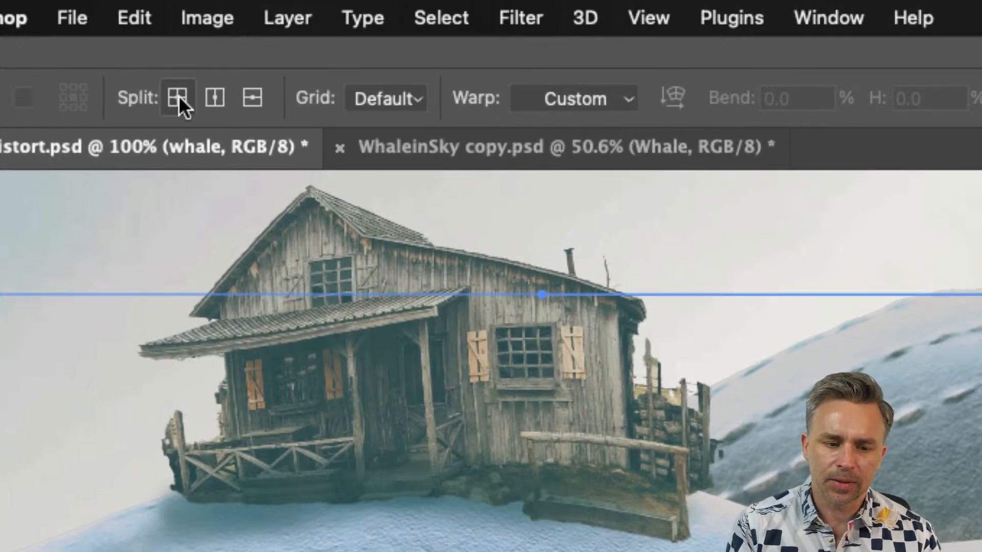
# Step: Add three crosswise warp splits to the front whale: above the fin, on the throat below the jaw, and at the mouth corner
pyautogui.click(177, 97)
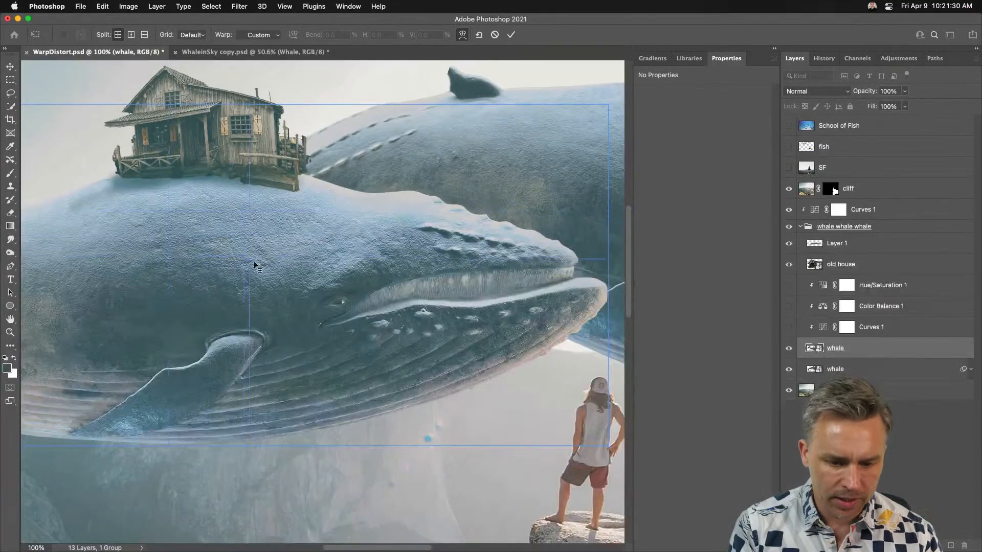
pyautogui.click(267, 266)
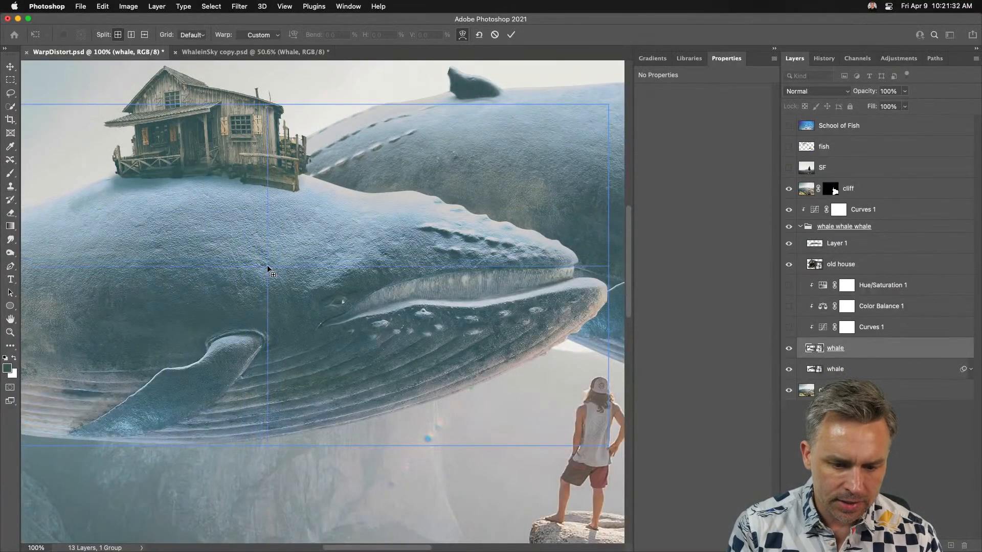
pyautogui.click(117, 35)
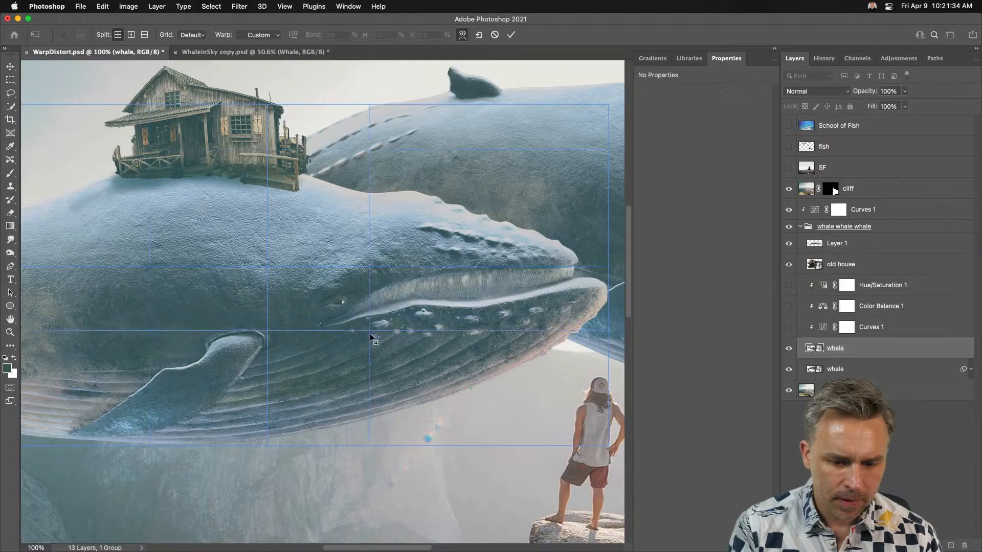
pyautogui.click(387, 364)
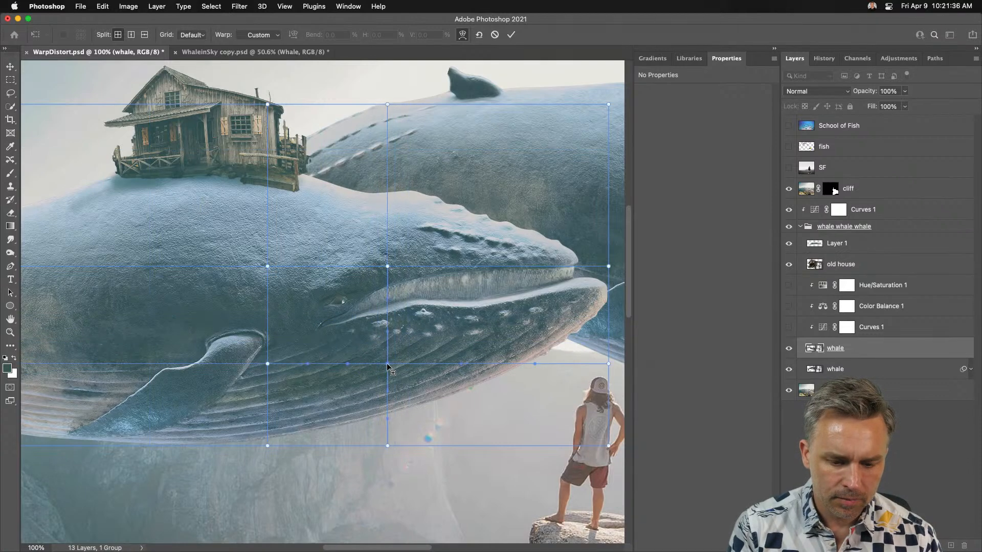
pyautogui.click(117, 35)
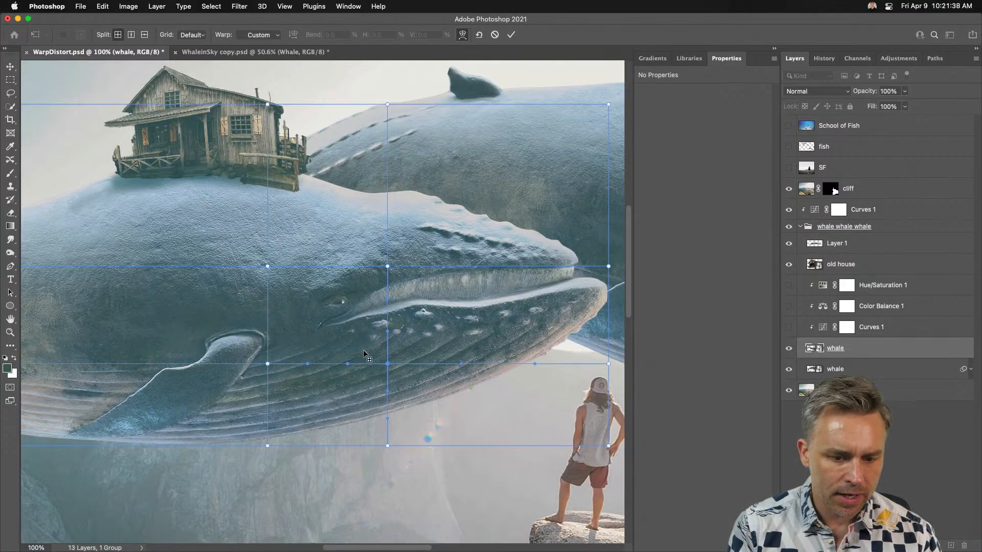
pyautogui.click(315, 327)
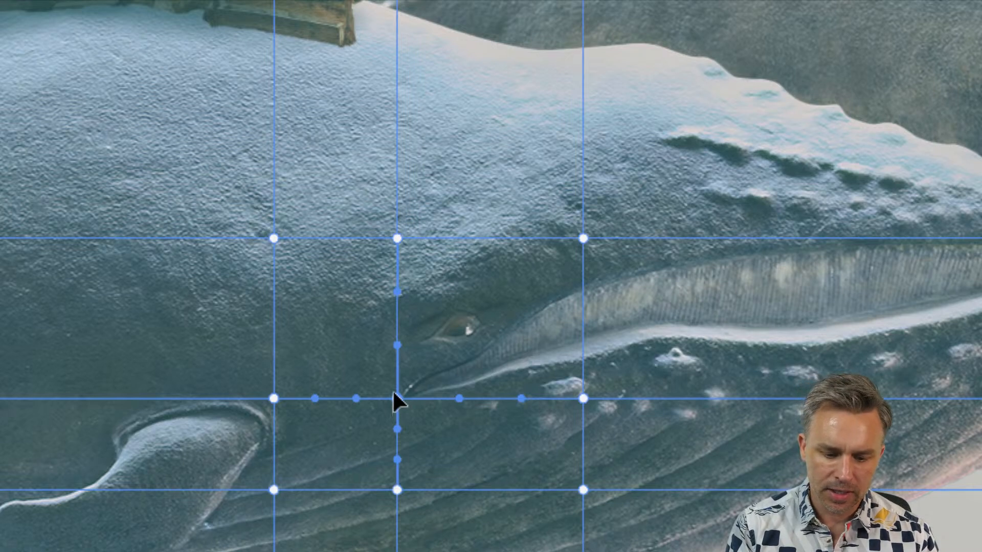
# Step: Pull the warp point at the front whale's mouth corner up and back, adjusting its handles and nudging the point above the jaw
pyautogui.moveTo(394, 398); pyautogui.dragTo(358, 356)
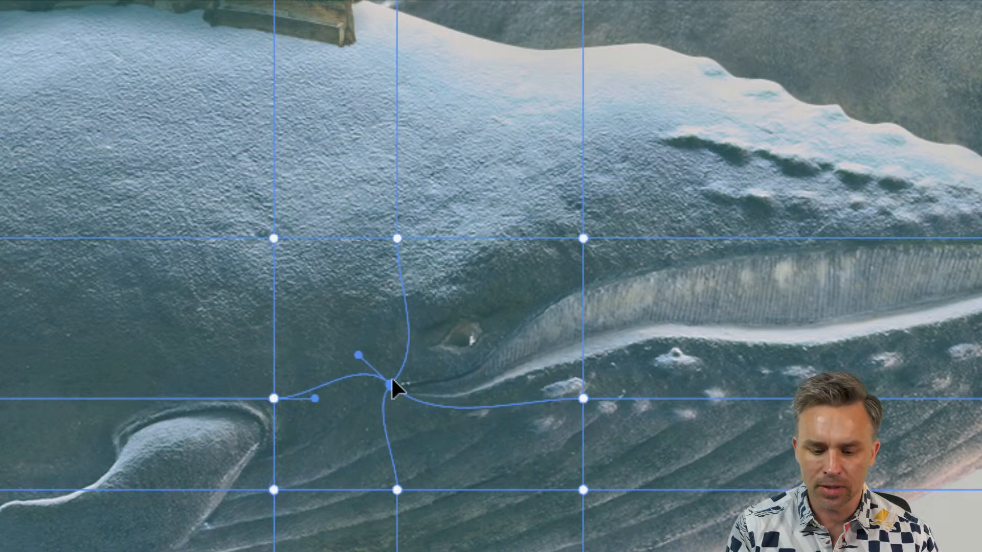
pyautogui.moveTo(391, 385); pyautogui.dragTo(388, 372)
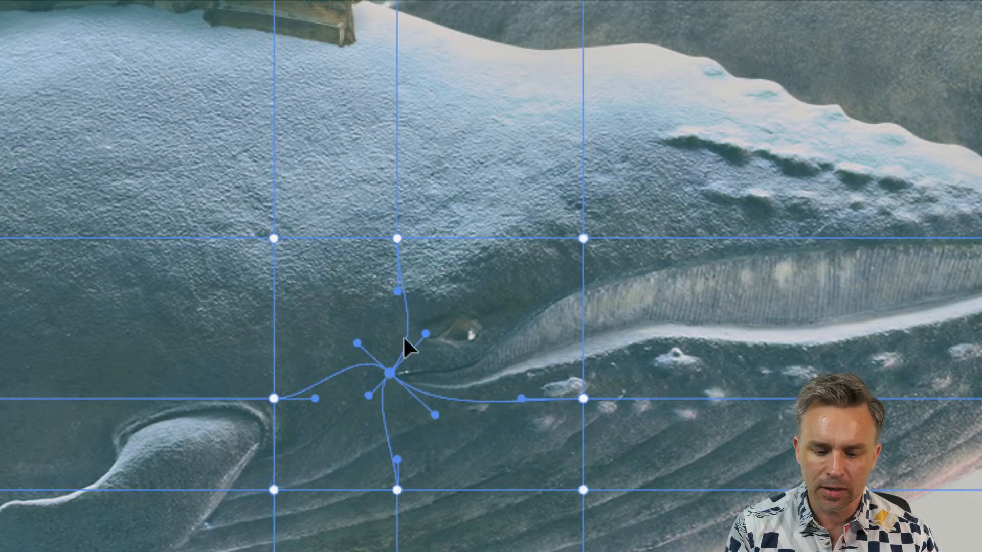
pyautogui.moveTo(425, 333); pyautogui.dragTo(424, 325)
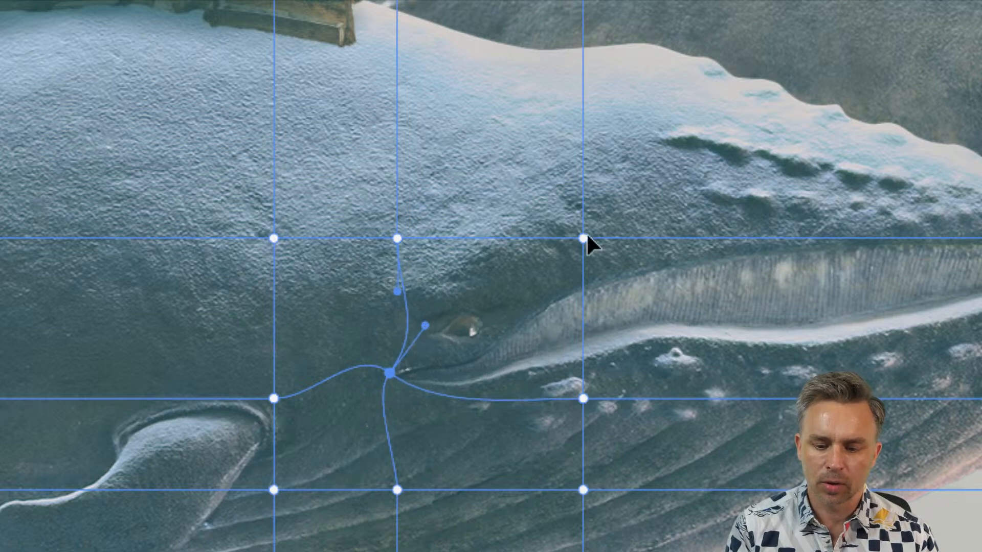
pyautogui.moveTo(584, 238); pyautogui.dragTo(594, 238)
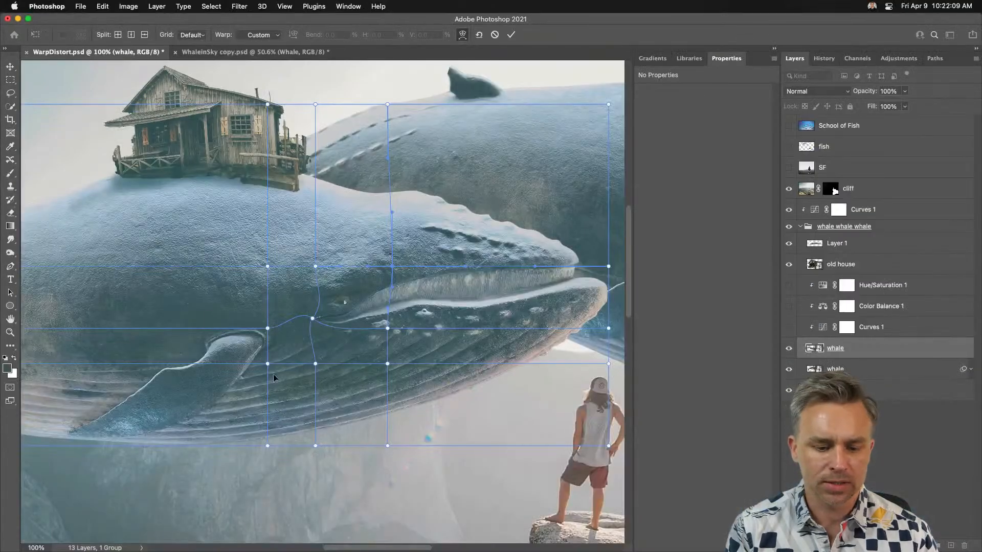
pyautogui.click(309, 317)
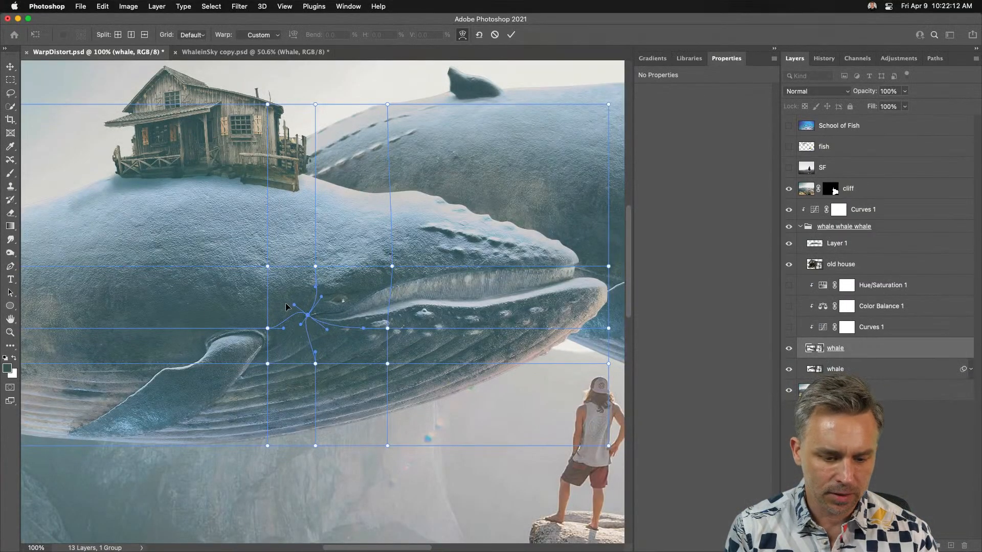
pyautogui.moveTo(295, 308); pyautogui.dragTo(293, 302)
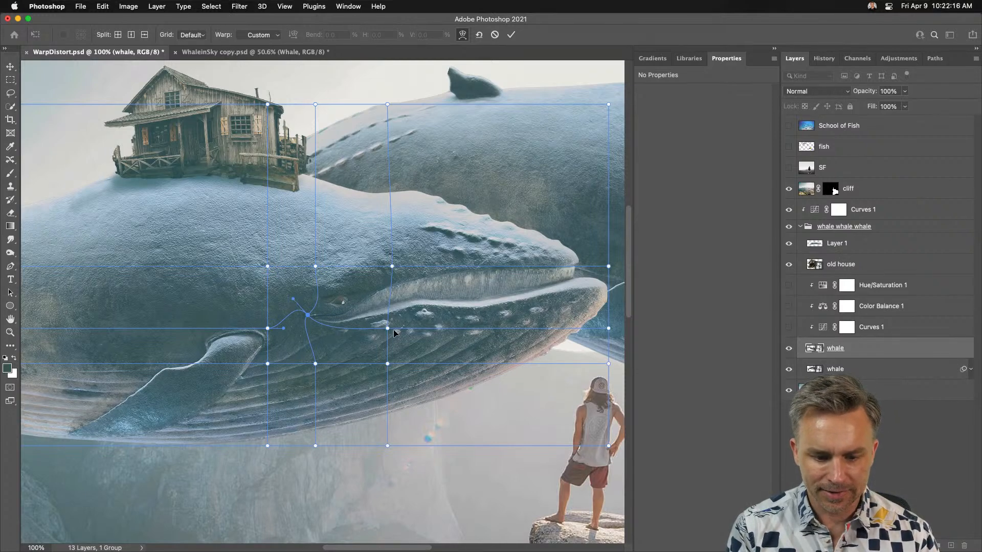
# Step: Refine the warp points along the front whale's jaw, upper lip and behind the eye, and apply the warp
pyautogui.moveTo(387, 328); pyautogui.dragTo(392, 329)
pyautogui.moveTo(395, 268); pyautogui.dragTo(401, 275)
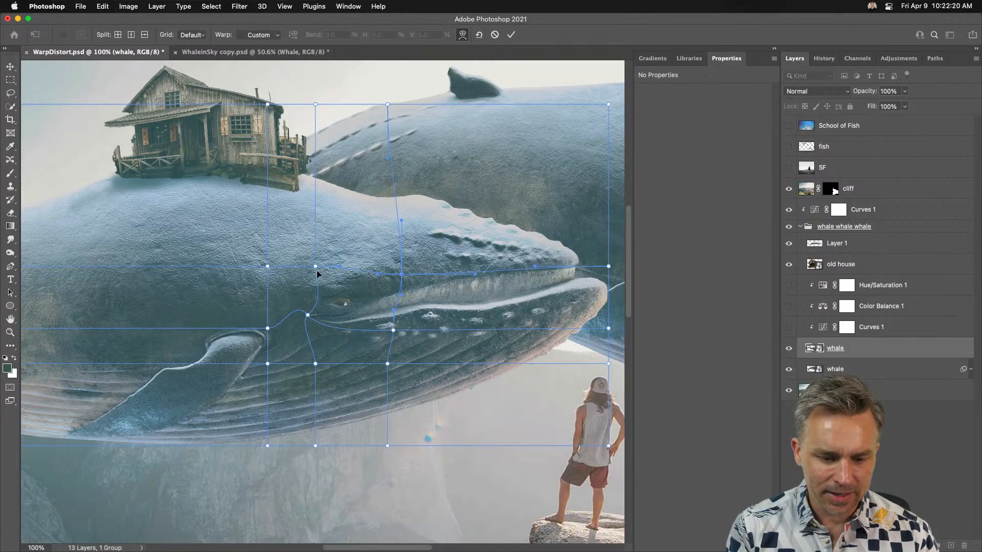
pyautogui.moveTo(316, 267); pyautogui.dragTo(317, 263)
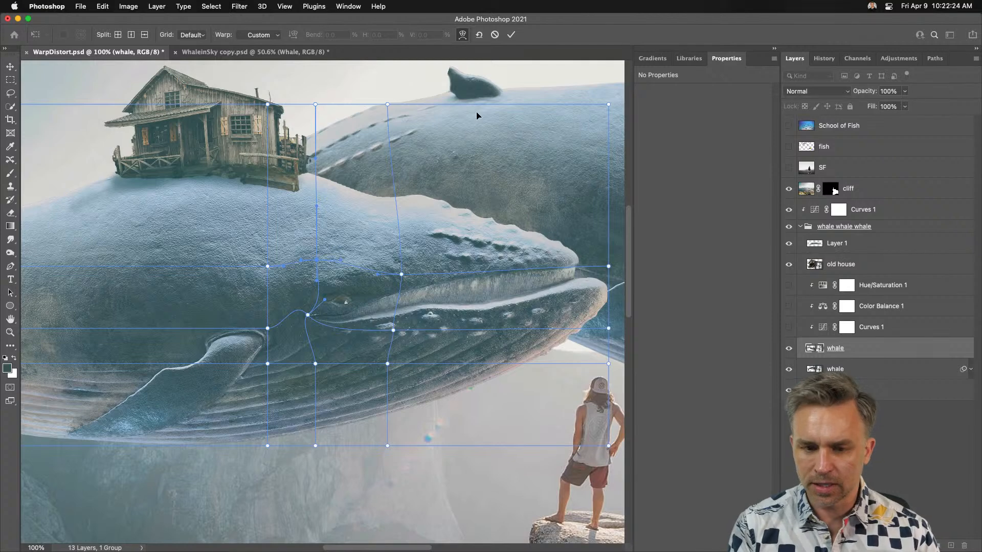
pyautogui.click(511, 35)
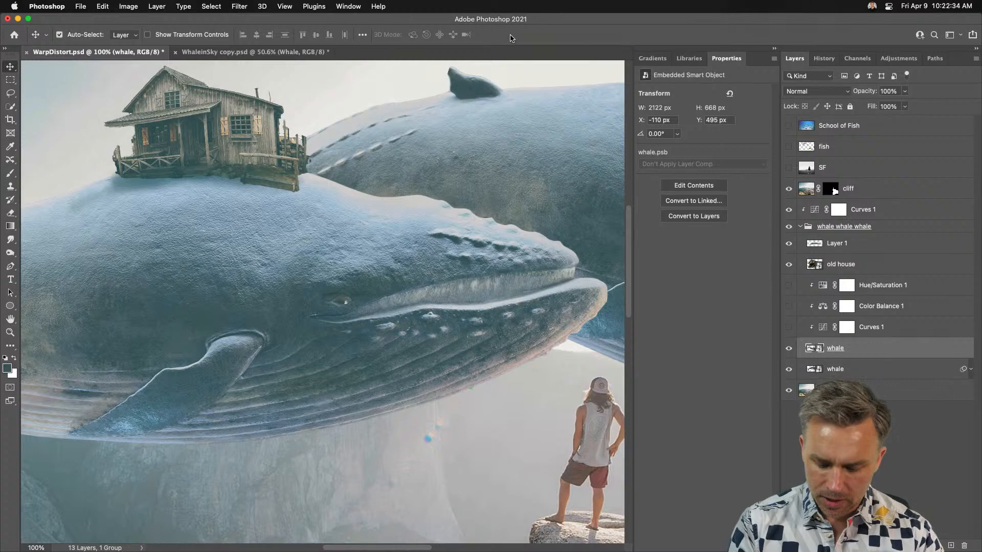
# Step: Show the fish layer, move it below the front whale's tail, and place it above Layer 1 in the whale group
pyautogui.press('super+0')
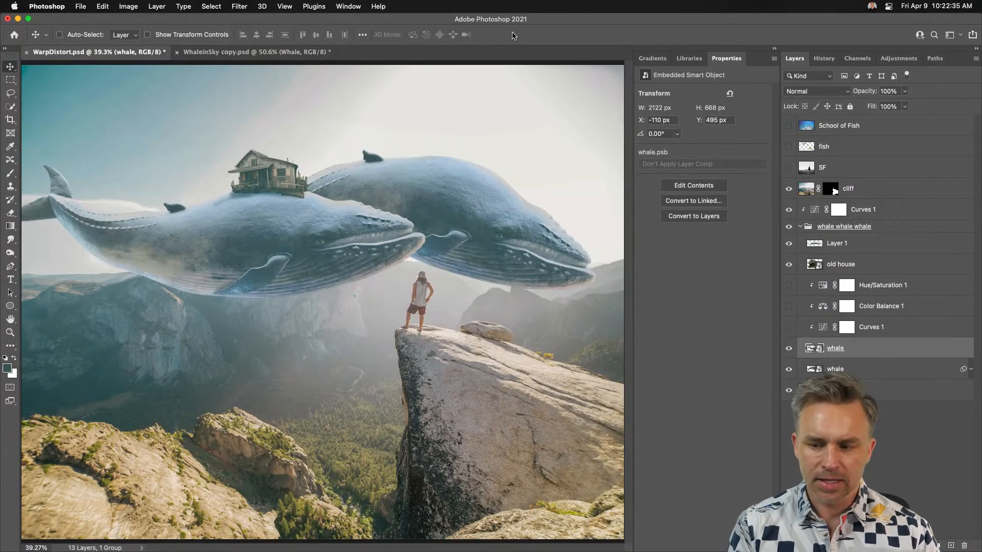
pyautogui.click(789, 146)
pyautogui.click(831, 147)
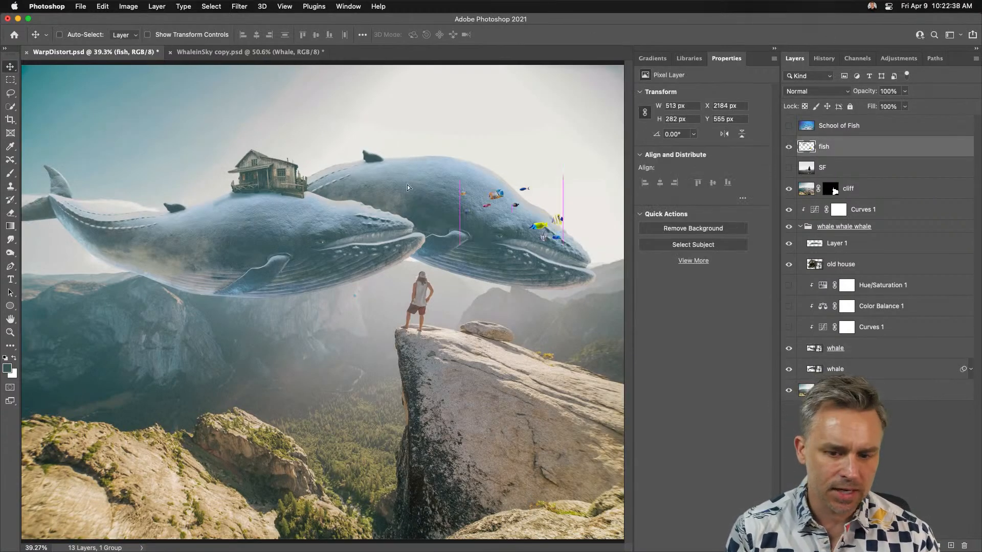
pyautogui.moveTo(405, 170); pyautogui.dragTo(172, 304)
pyautogui.moveTo(850, 147); pyautogui.dragTo(880, 235)
pyautogui.moveTo(298, 351); pyautogui.dragTo(171, 325)
# Step: Flip the colorful fish horizontally and place them beneath the front whale's head, beside the man on the cliff
pyautogui.rightClick(158, 321)
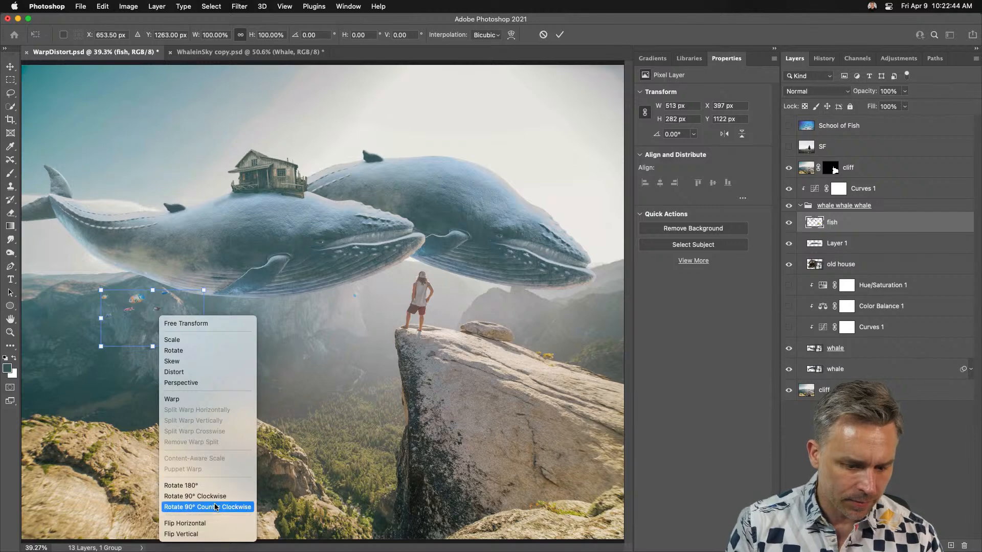
pyautogui.click(204, 525)
pyautogui.moveTo(135, 328); pyautogui.dragTo(353, 326)
pyautogui.press('Return')
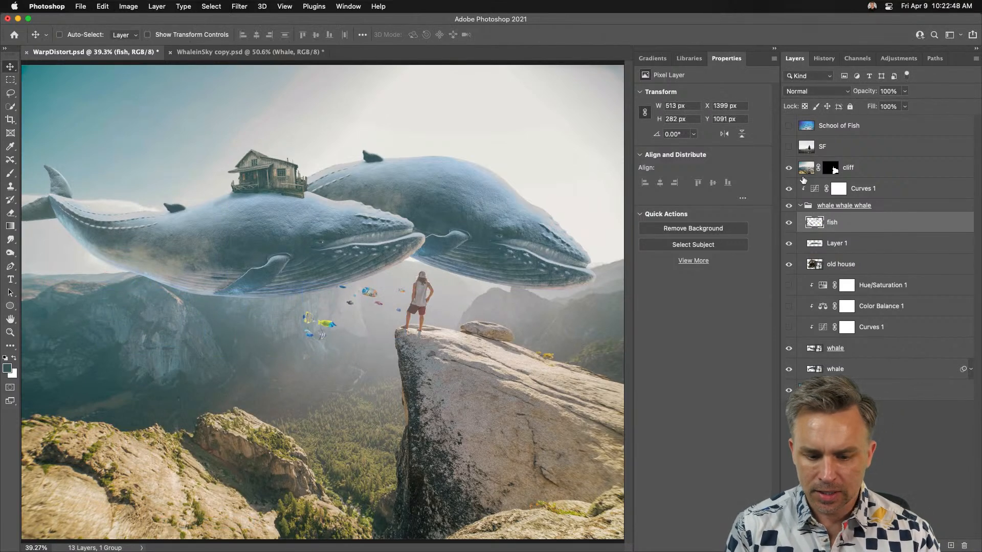
# Step: Lower the fish layer's opacity to about 84% and convert the layer to a smart object
pyautogui.moveTo(859, 92); pyautogui.dragTo(857, 94)
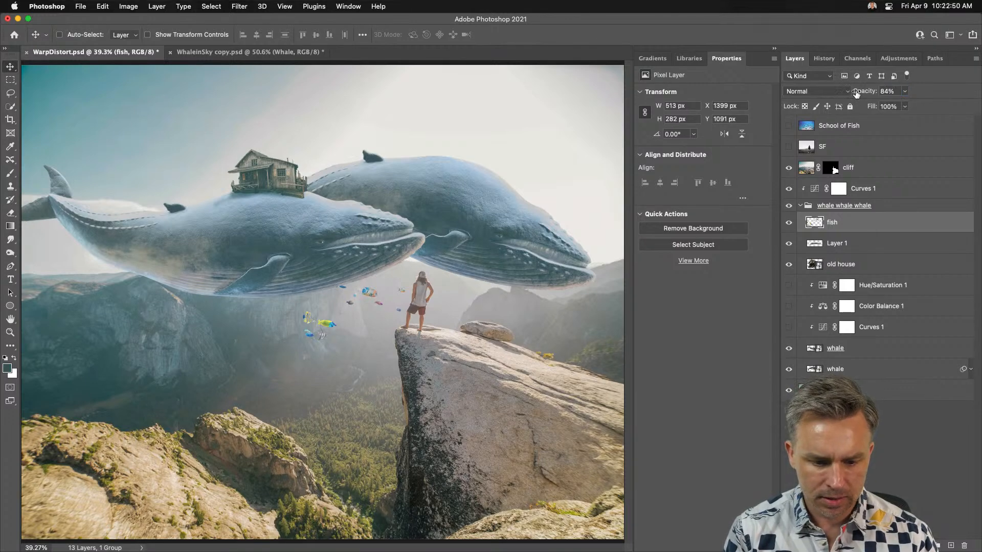
pyautogui.press('super+alt+s')
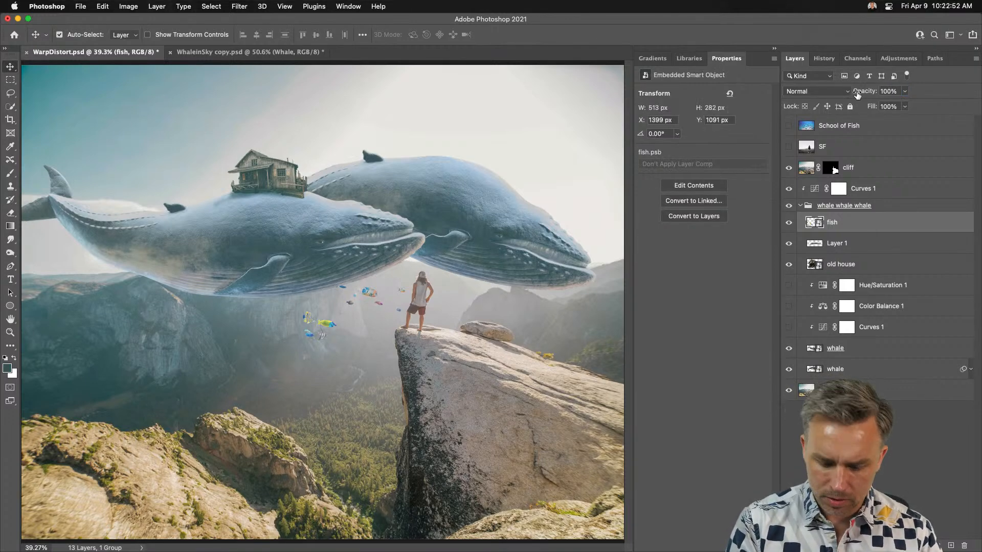
# Step: Scale the fish smart object down to about 80% and keep it beside the man
pyautogui.press('super+t')
pyautogui.moveTo(305, 281); pyautogui.dragTo(313, 290)
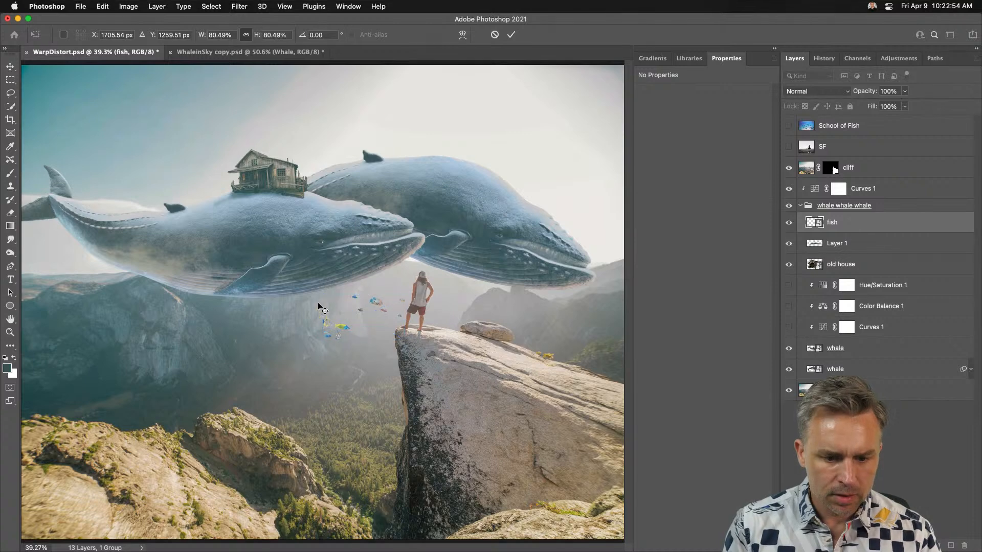
pyautogui.press('Return')
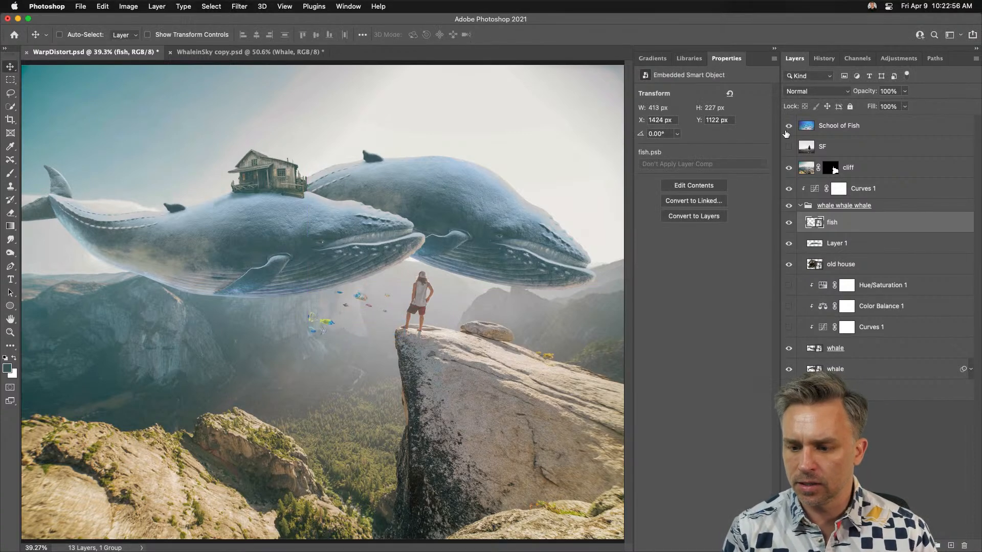
# Step: Show the School of Fish layer and move its image into the valley below the front whale
pyautogui.click(788, 126)
pyautogui.click(839, 125)
pyautogui.moveTo(272, 386); pyautogui.dragTo(200, 341)
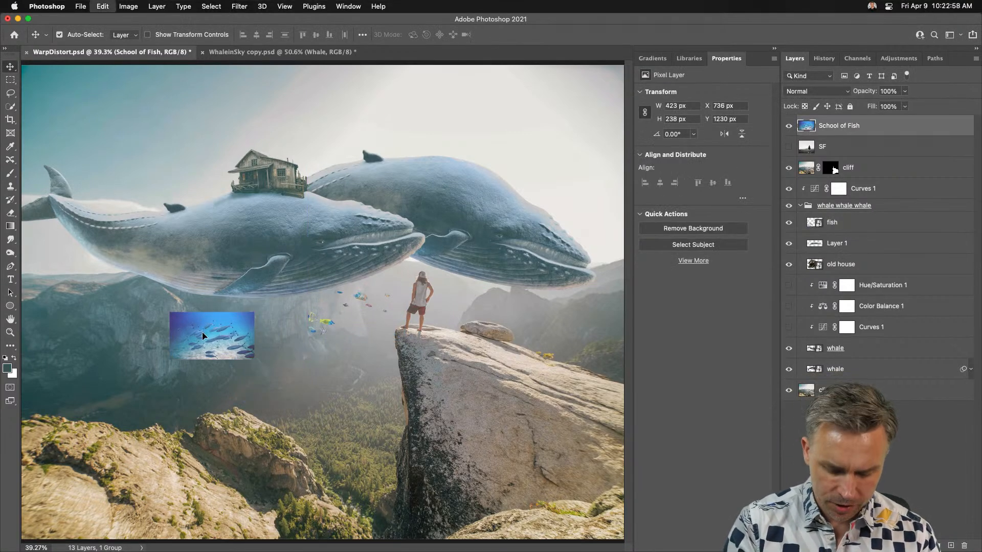
# Step: Flip the School of Fish image horizontally and position it just under the front whale's belly, toward the tail
pyautogui.press('super+t')
pyautogui.rightClick(202, 323)
pyautogui.click(223, 531)
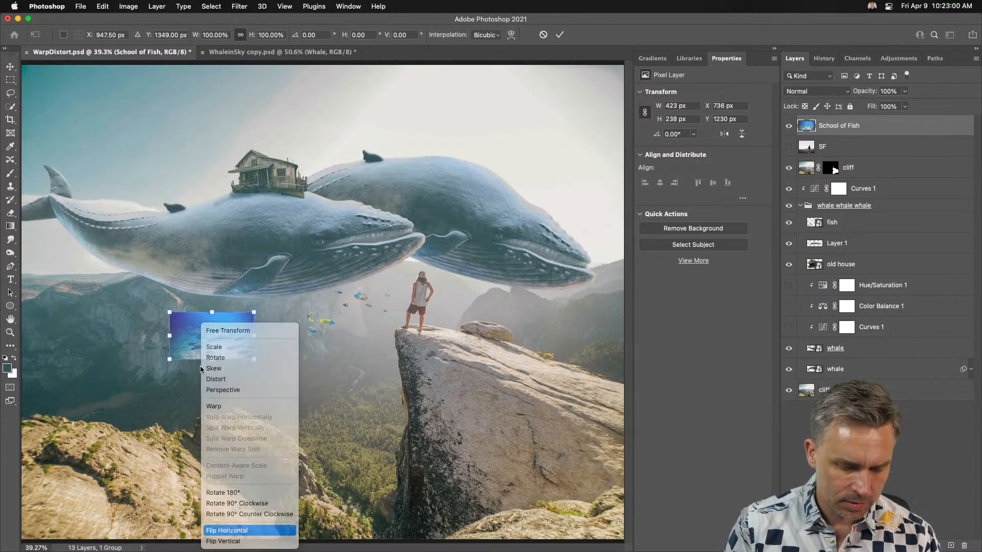
pyautogui.press('super+equal')
pyautogui.press('super+equal')
pyautogui.moveTo(169, 318); pyautogui.dragTo(436, 319)
pyautogui.press('Return')
pyautogui.moveTo(413, 351); pyautogui.dragTo(328, 323)
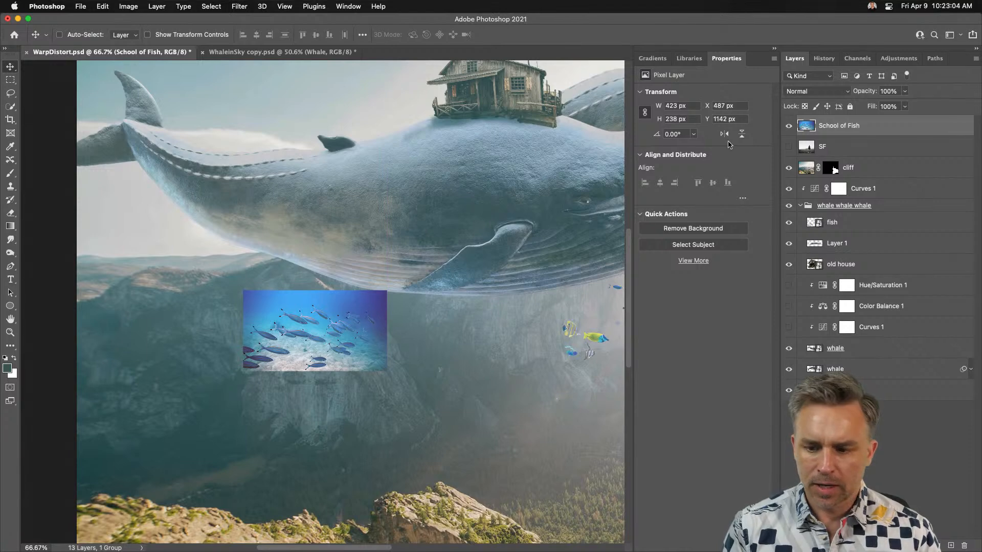
# Step: Preview darkening blend modes on the School of Fish layer, keeping it at Normal
pyautogui.click(817, 91)
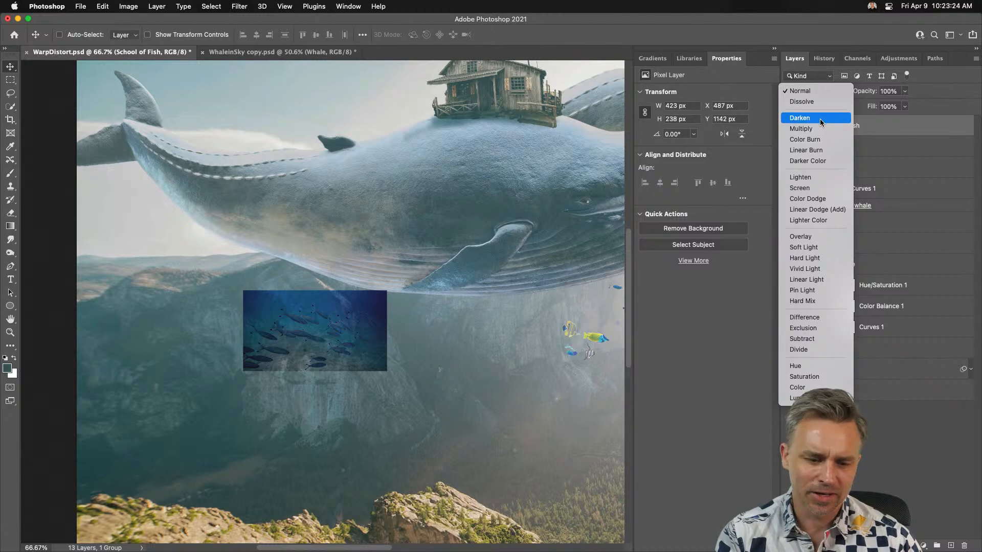
pyautogui.click(820, 95)
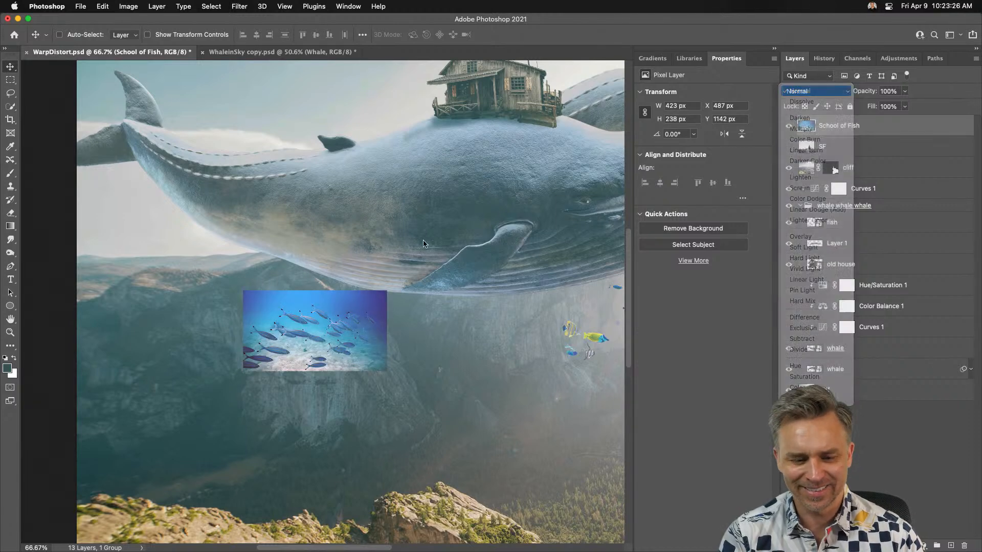
# Step: Remove the background of the School of Fish image so that only the masked fish remain
pyautogui.press('super+equal')
pyautogui.press('super+equal')
pyautogui.press('super+equal')
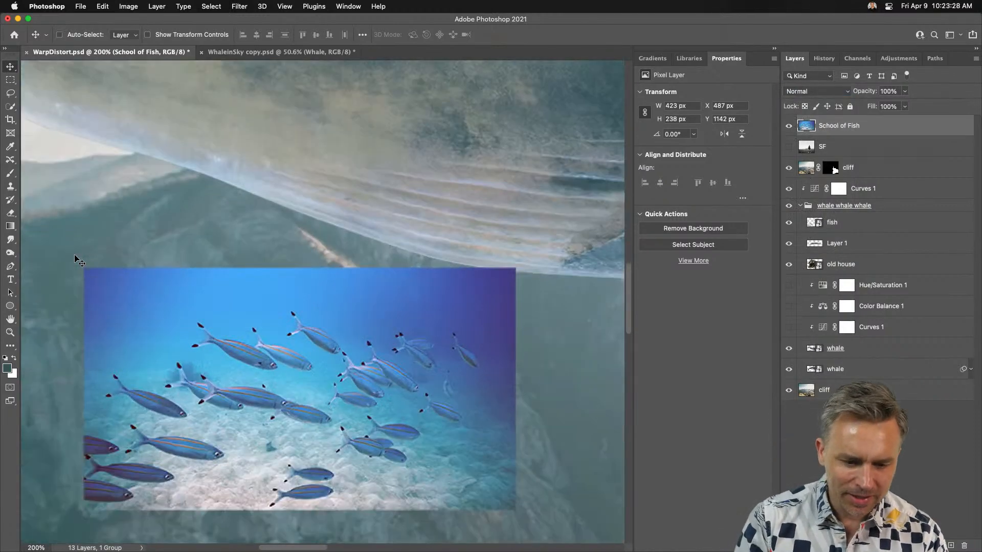
pyautogui.moveTo(202, 294); pyautogui.dragTo(220, 169)
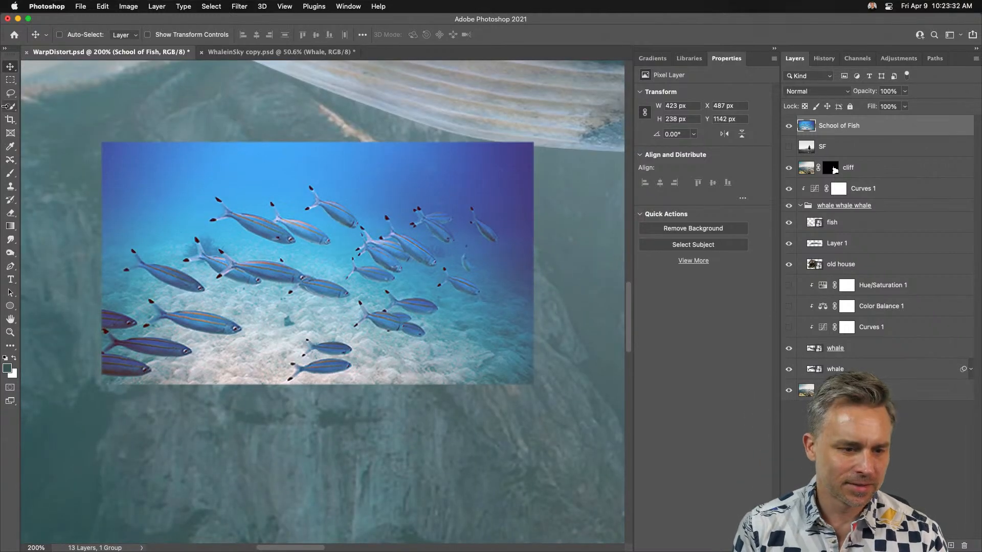
pyautogui.click(667, 231)
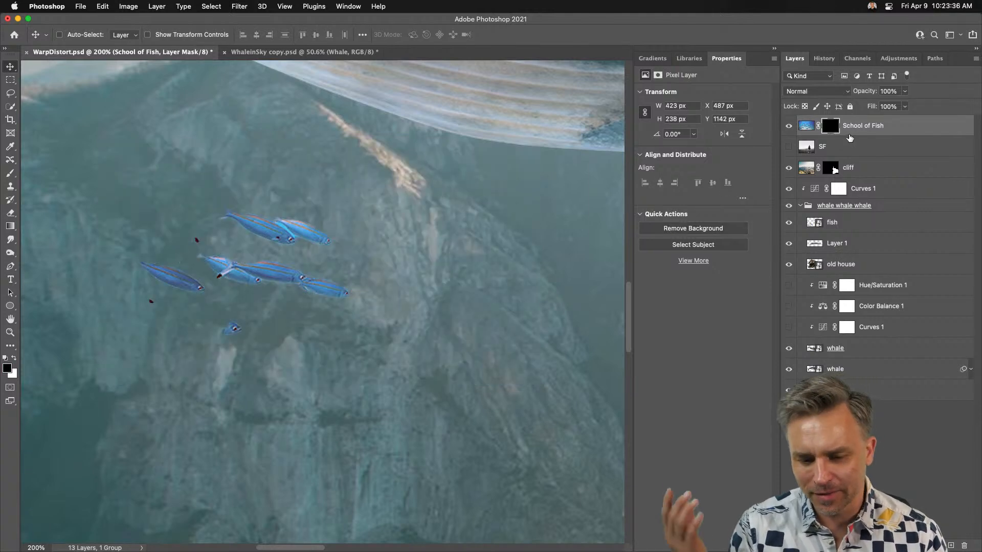
# Step: Move the School of Fish layer into the whale whale whale group directly below the fish layer, and shift its fish up toward the whale's tail
pyautogui.moveTo(887, 126); pyautogui.dragTo(865, 232)
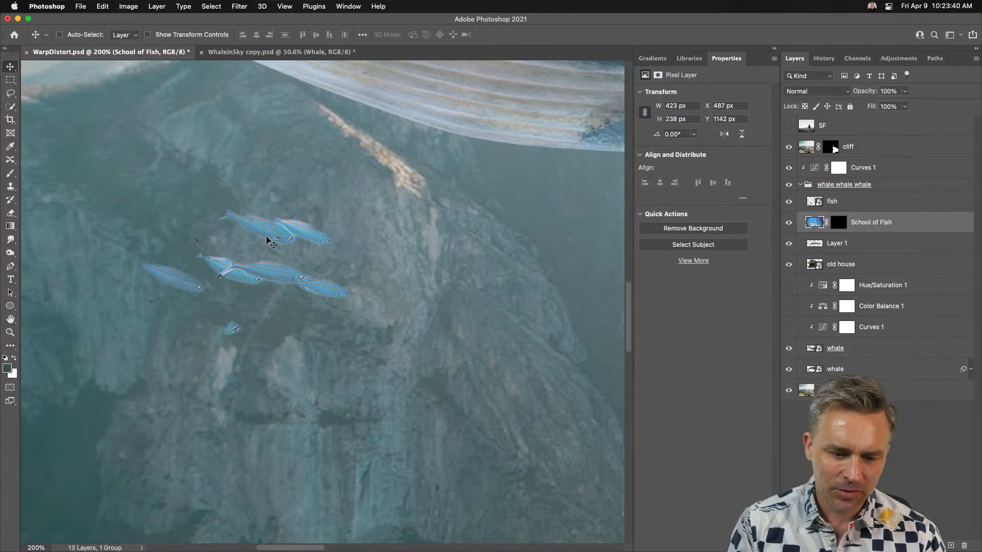
pyautogui.press('super+minus')
pyautogui.press('super+minus')
pyautogui.press('super+minus')
pyautogui.moveTo(268, 293); pyautogui.dragTo(247, 273)
# Step: Set the School of Fish layer's opacity to 56% and move its fish up beneath the front whale's tail
pyautogui.press('5')
pyautogui.press('5')
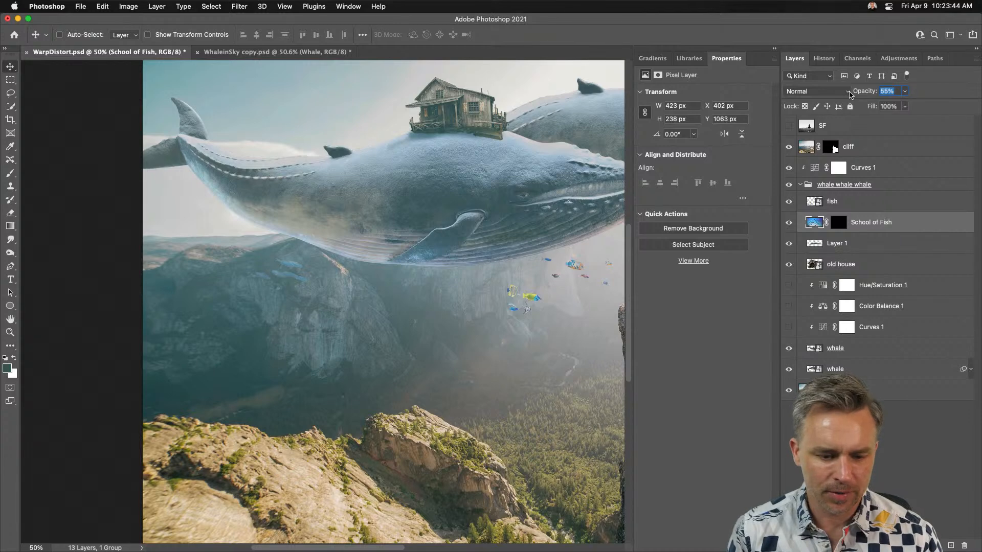
pyautogui.press('5')
pyautogui.press('6')
pyautogui.moveTo(260, 314); pyautogui.dragTo(220, 279)
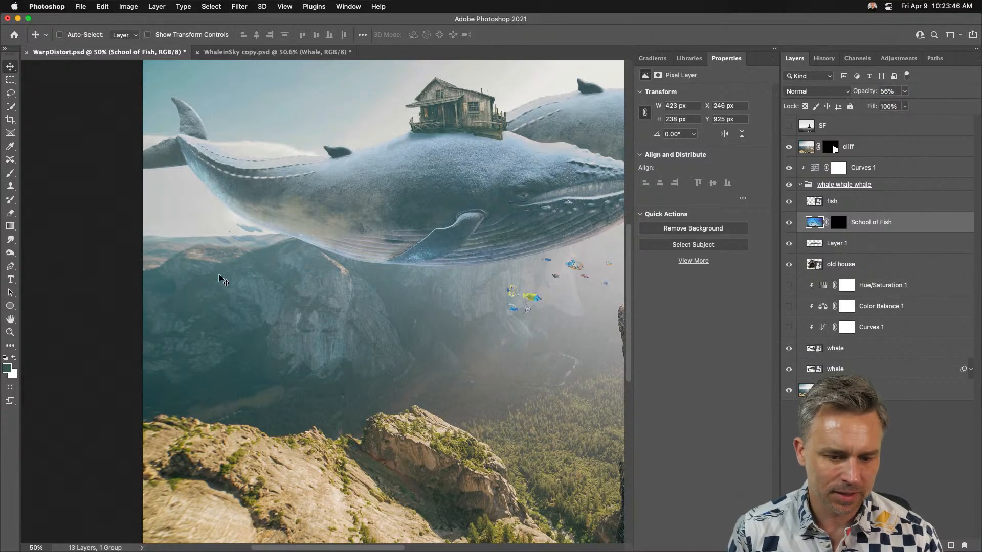
# Step: Scale the School of Fish image down to about 323 by 182 px beneath the front whale's tail
pyautogui.press('super+t')
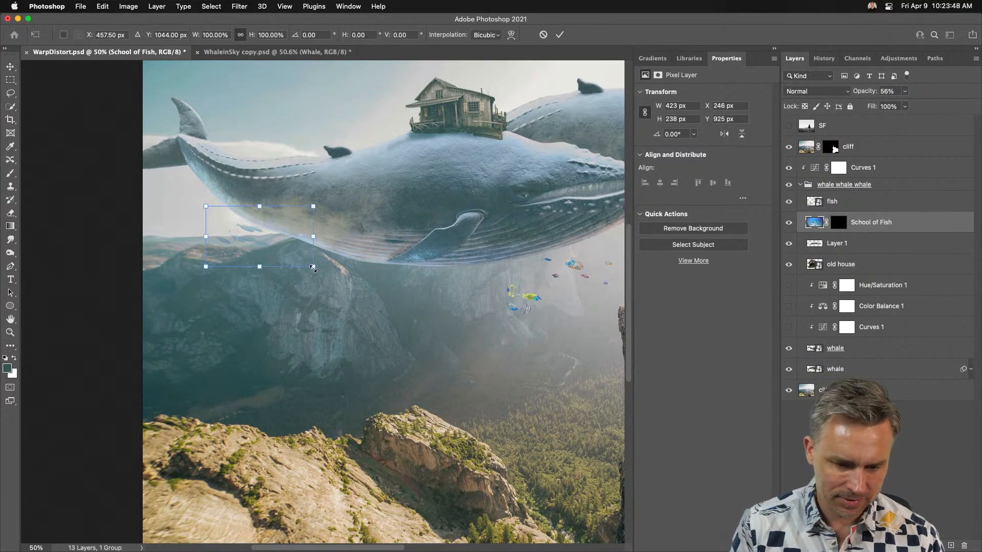
pyautogui.moveTo(313, 268); pyautogui.dragTo(269, 243)
pyautogui.press('Return')
pyautogui.press('super+minus')
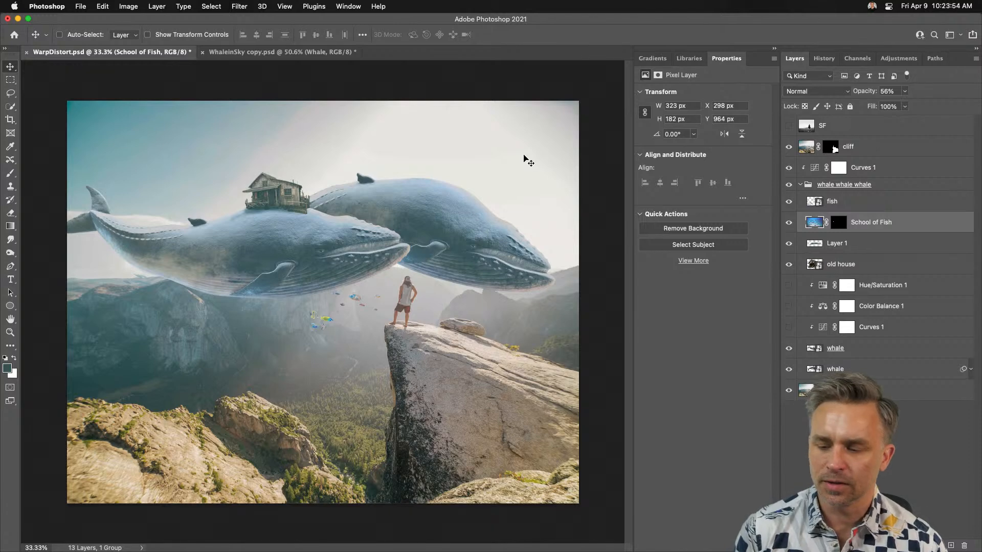
# Step: Add a Color Lookup adjustment layer directly above the masked cliff layer
pyautogui.click(885, 152)
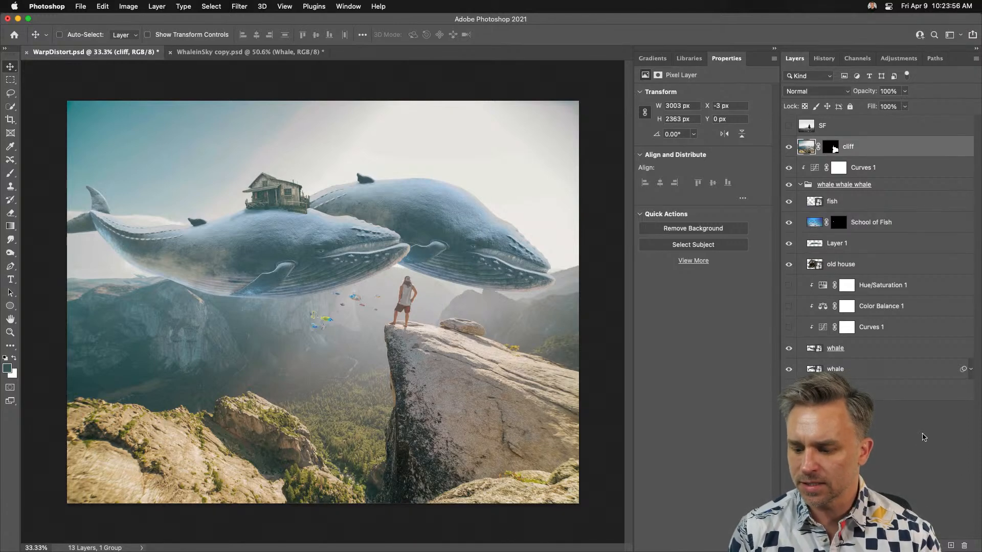
pyautogui.click(924, 545)
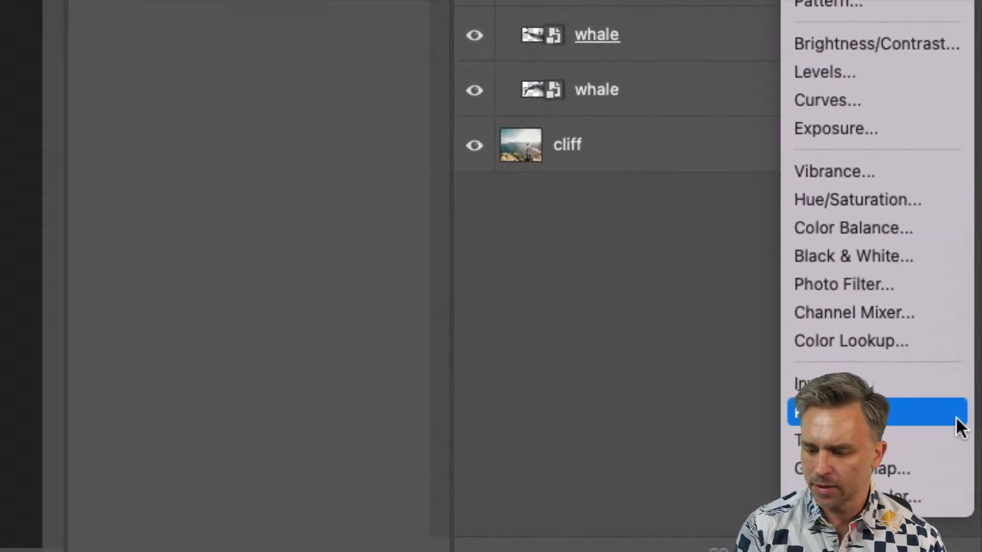
pyautogui.click(955, 341)
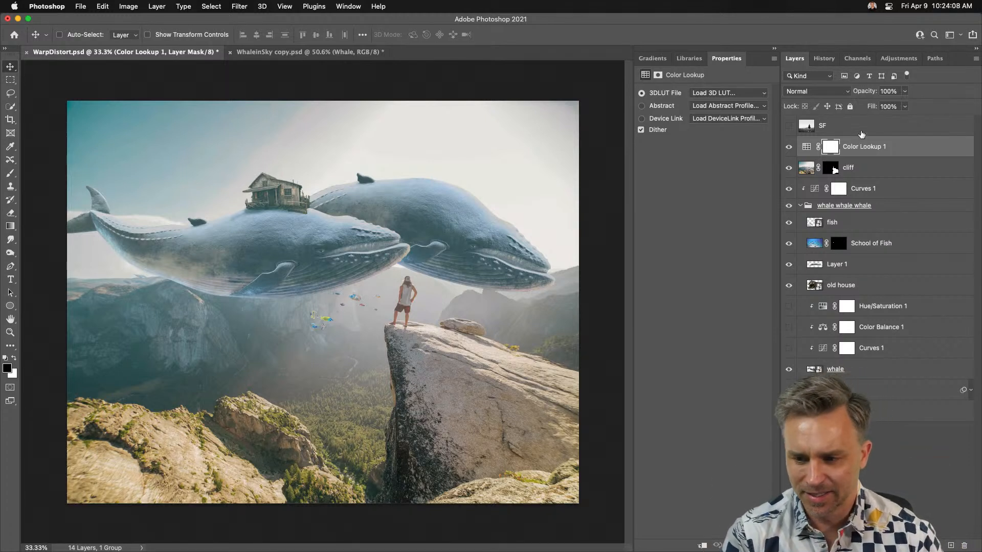
pyautogui.click(812, 92)
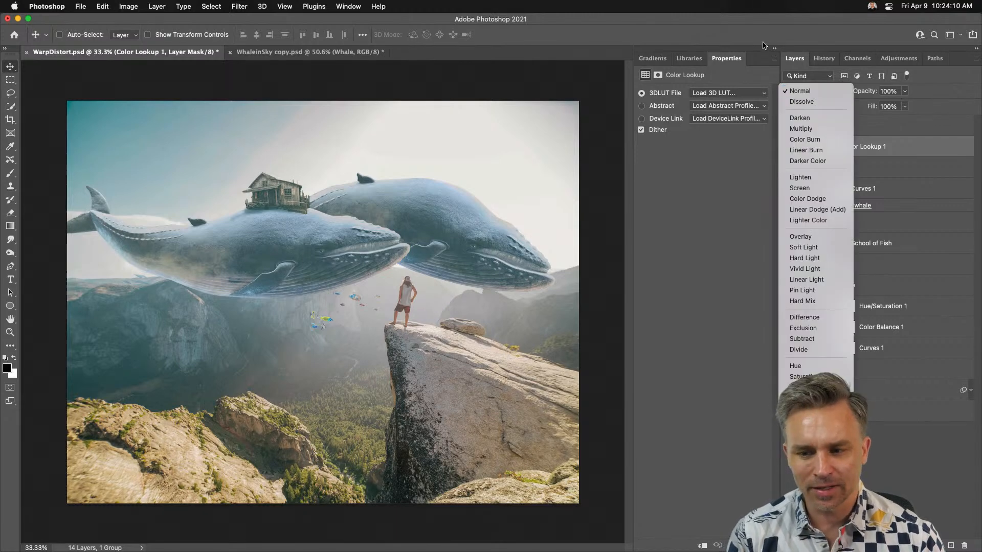
pyautogui.click(773, 48)
pyautogui.click(773, 49)
pyautogui.click(809, 91)
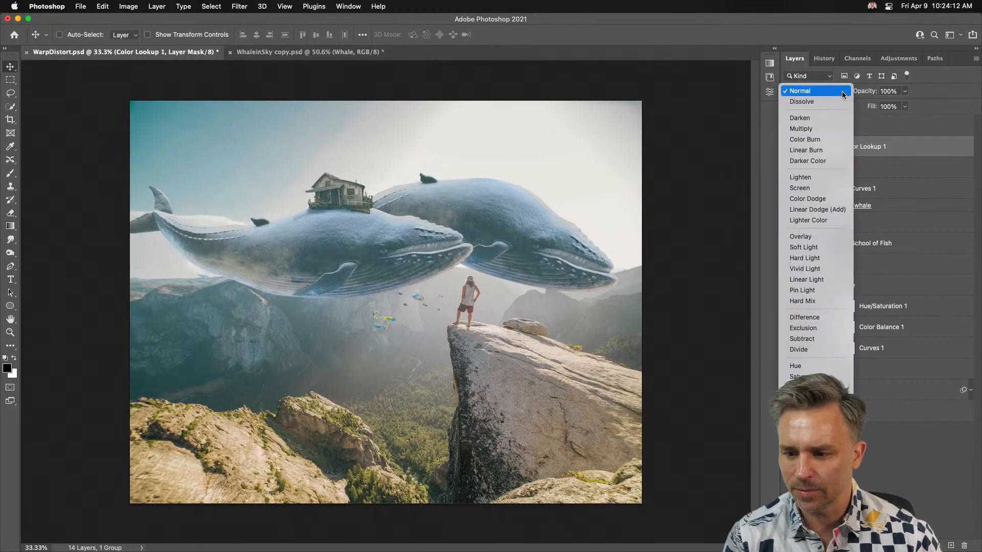
pyautogui.click(781, 68)
pyautogui.click(774, 49)
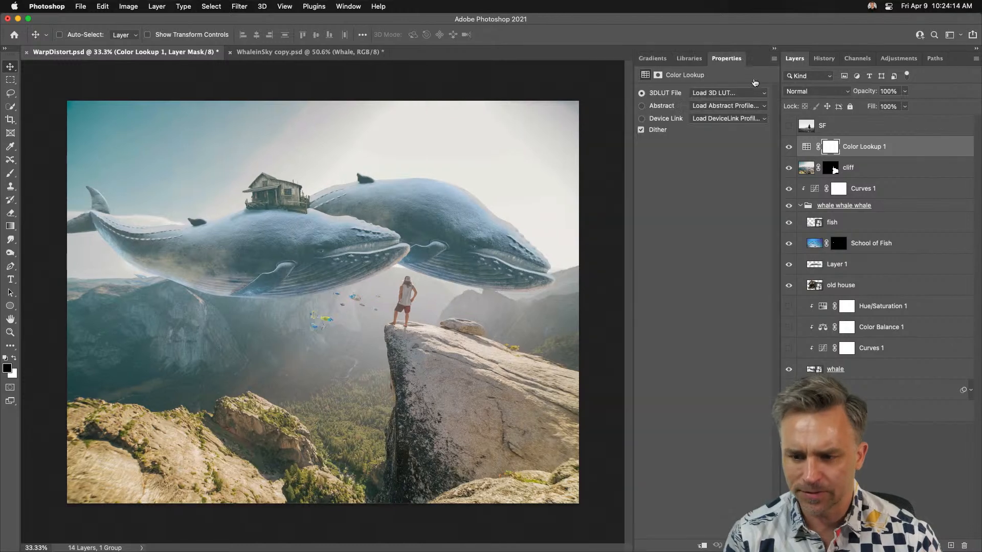
# Step: Try the 2Strip.look and Crisp_Winter.look 3D LUTs on the Color Lookup layer
pyautogui.click(696, 95)
pyautogui.click(718, 121)
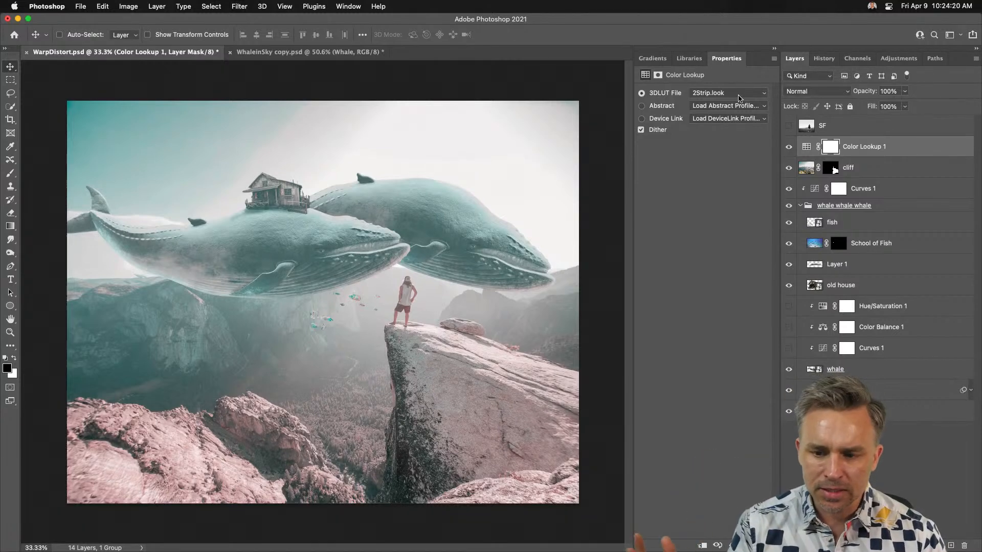
pyautogui.click(739, 92)
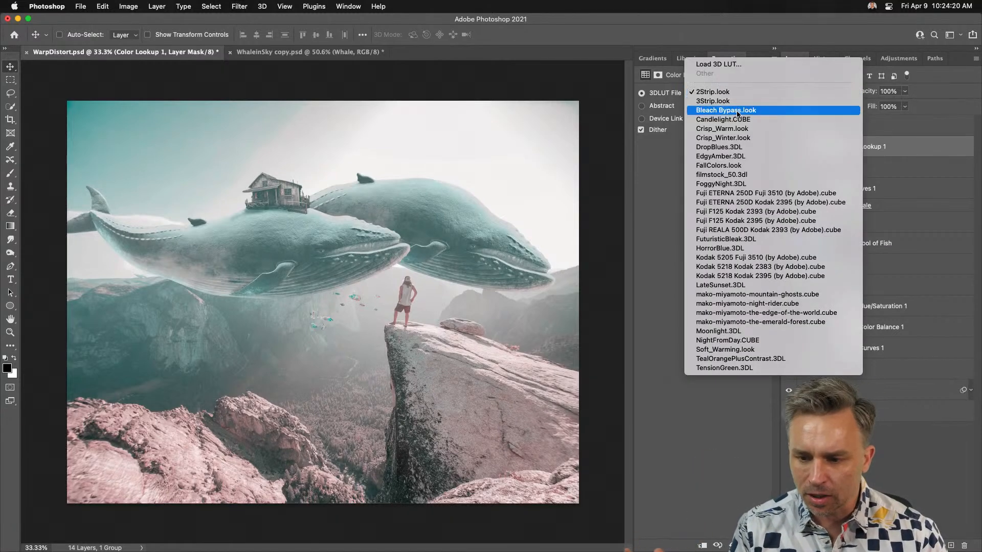
pyautogui.click(757, 139)
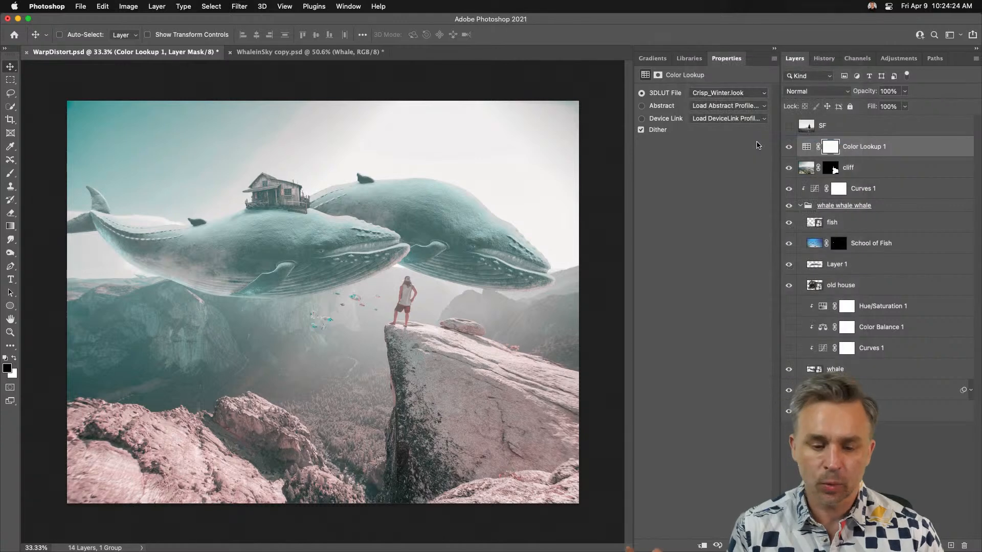
# Step: Set the Color Lookup layer's 3D LUT to filmstock_50.3dl and toggle the layer's visibility to compare the image with and without it
pyautogui.click(724, 92)
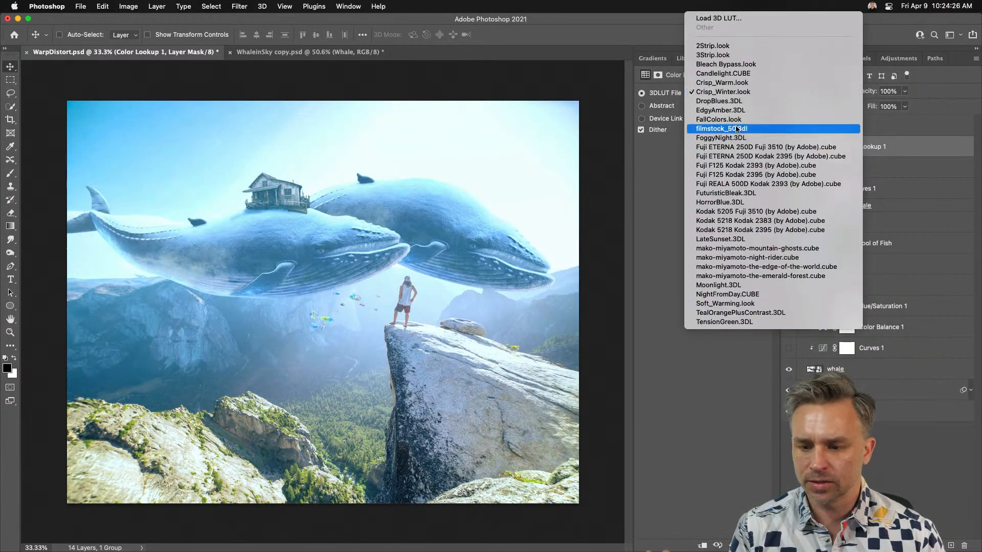
pyautogui.click(738, 130)
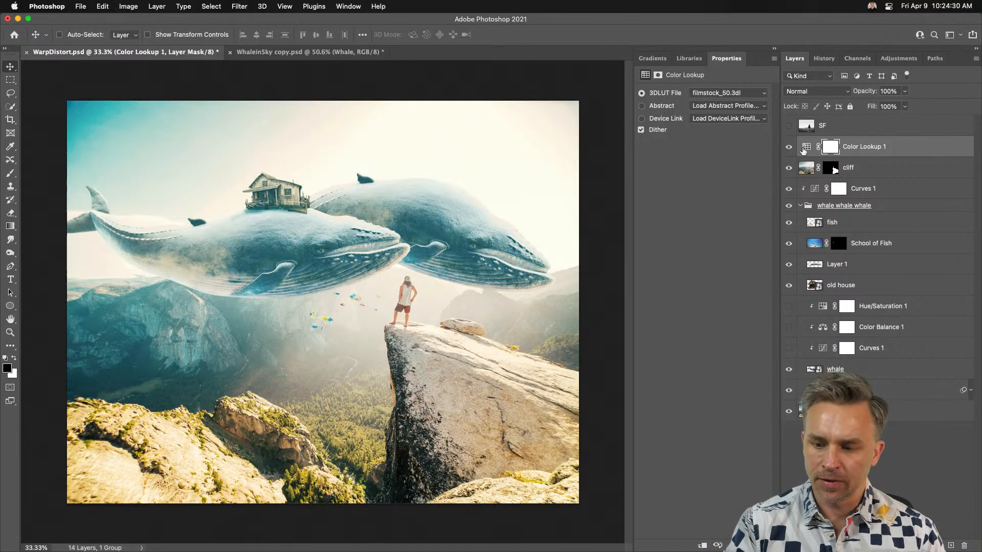
pyautogui.click(788, 148)
pyautogui.click(790, 151)
pyautogui.click(791, 151)
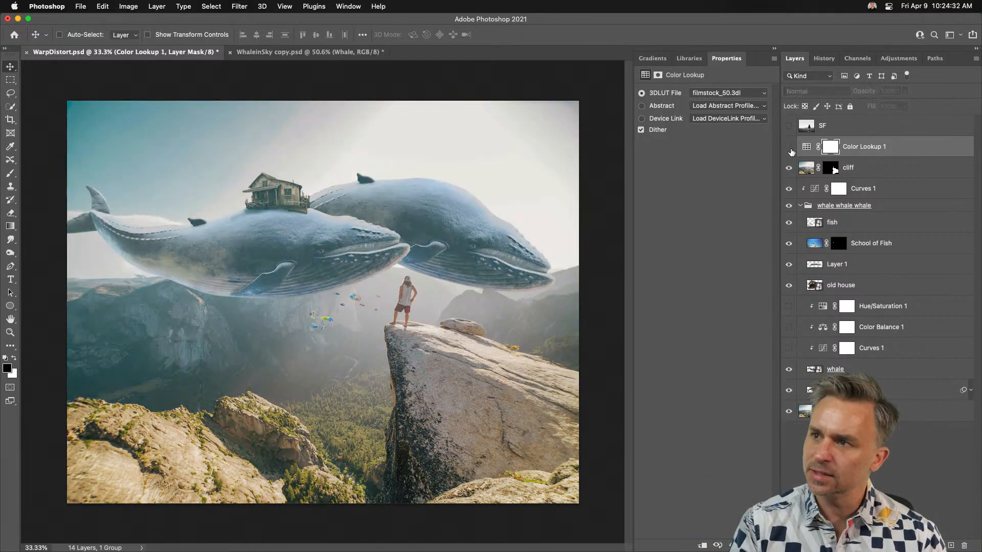
pyautogui.click(791, 151)
# Step: Reduce the Color Lookup layer's opacity to 36% and compare the image with the layer hidden and shown
pyautogui.click(888, 91)
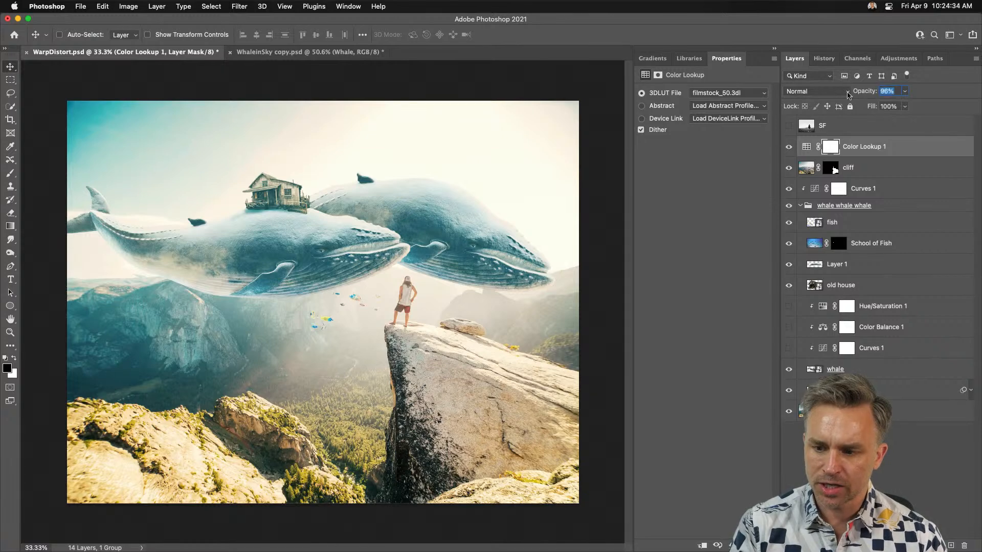
pyautogui.write('34')
pyautogui.press('Return')
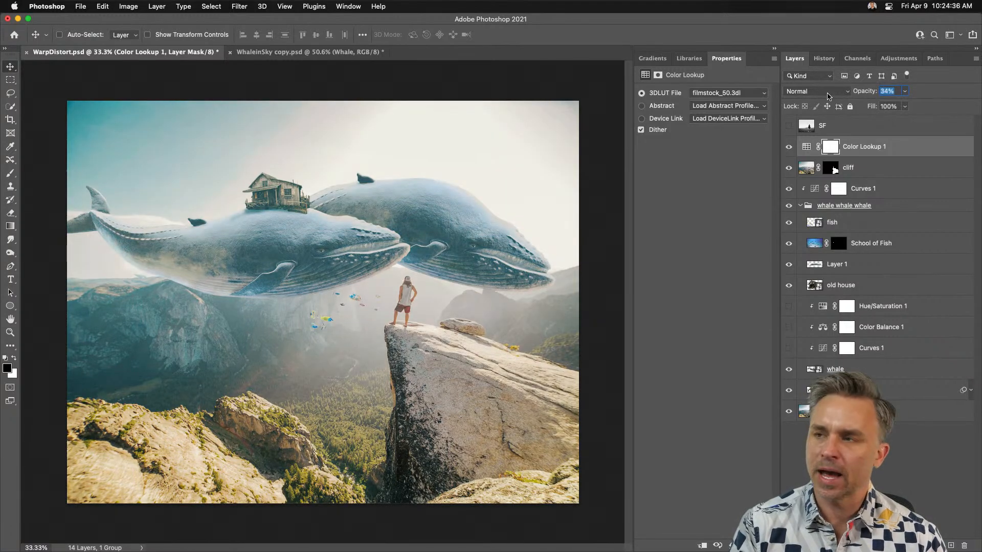
pyautogui.moveTo(829, 96); pyautogui.dragTo(829, 96)
pyautogui.click(790, 150)
pyautogui.click(789, 149)
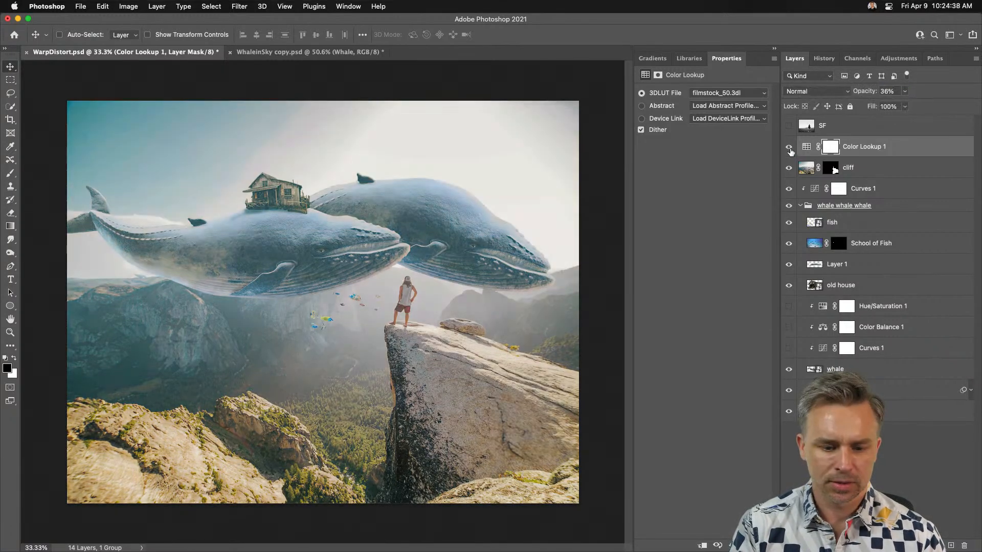
pyautogui.click(790, 150)
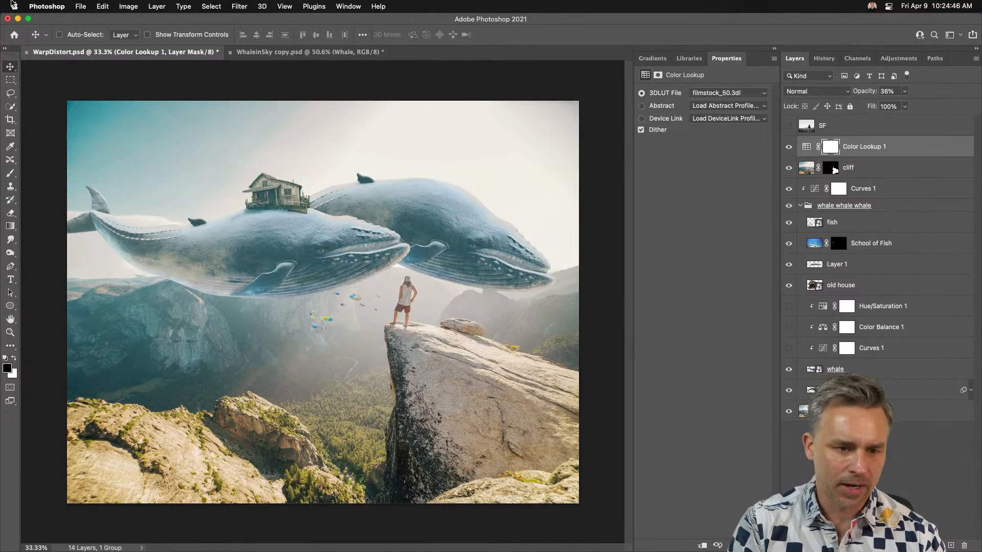
# Step: Export the composite through Save for Web (Legacy) as a 1000 px wide JPEG, saved to the Desktop as WarpDistort.jpg
pyautogui.click(77, 6)
pyautogui.moveTo(139, 142)
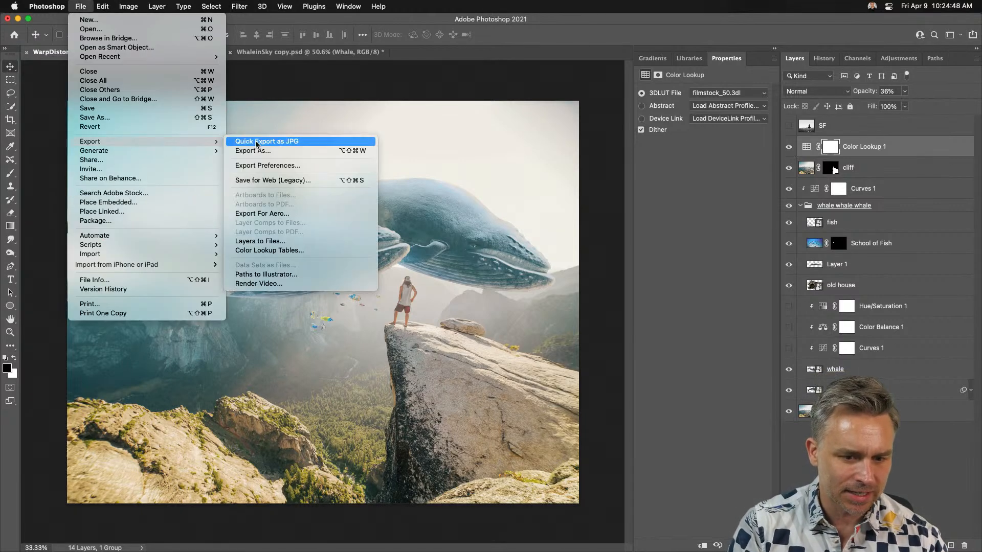
pyautogui.click(267, 179)
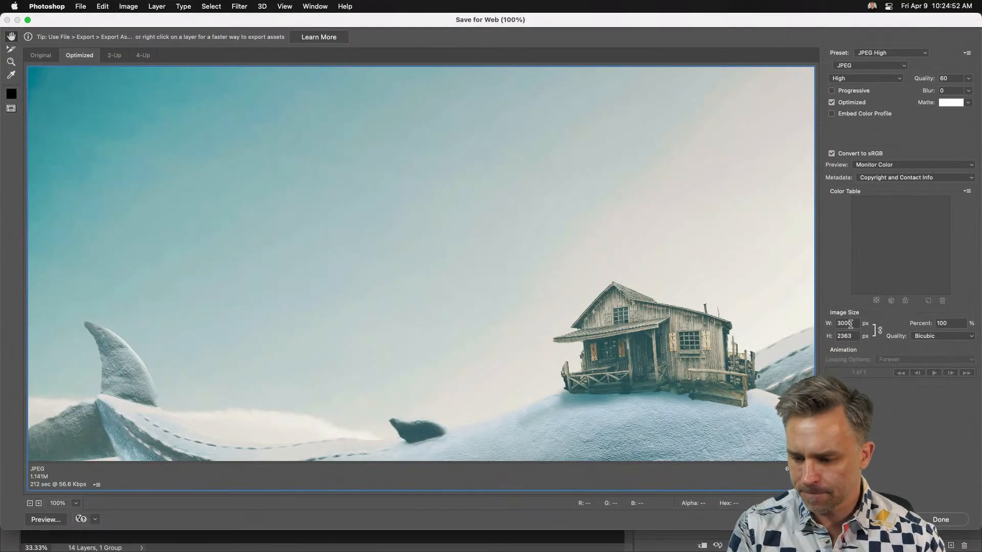
pyautogui.moveTo(853, 325); pyautogui.dragTo(634, 305)
pyautogui.write('1000')
pyautogui.click(593, 270)
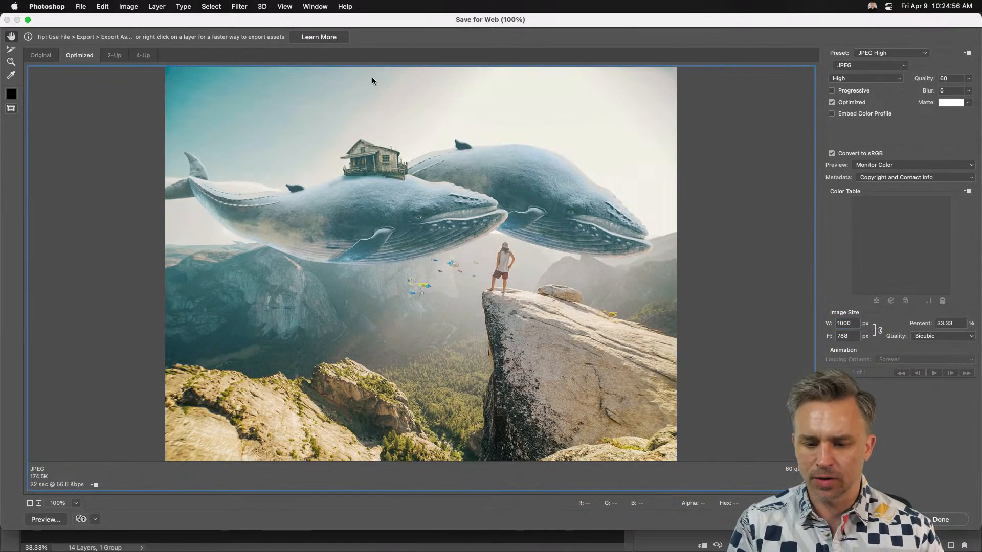
pyautogui.press('Return')
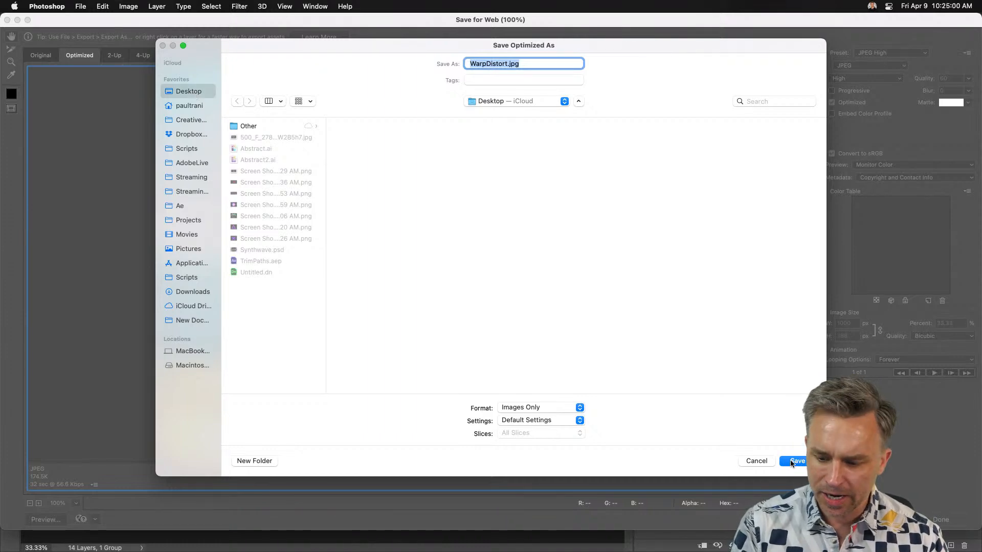
pyautogui.press('Return')
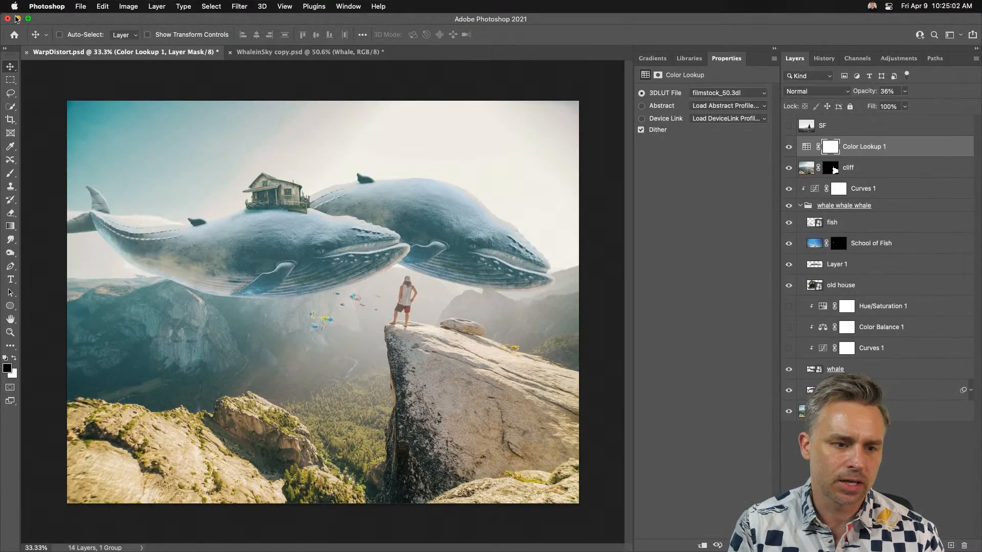
# Step: Minimize Photoshop and look through the daily challenges on the Behance Photoshop challenge page in Chrome
pyautogui.click(18, 18)
pyautogui.click(101, 32)
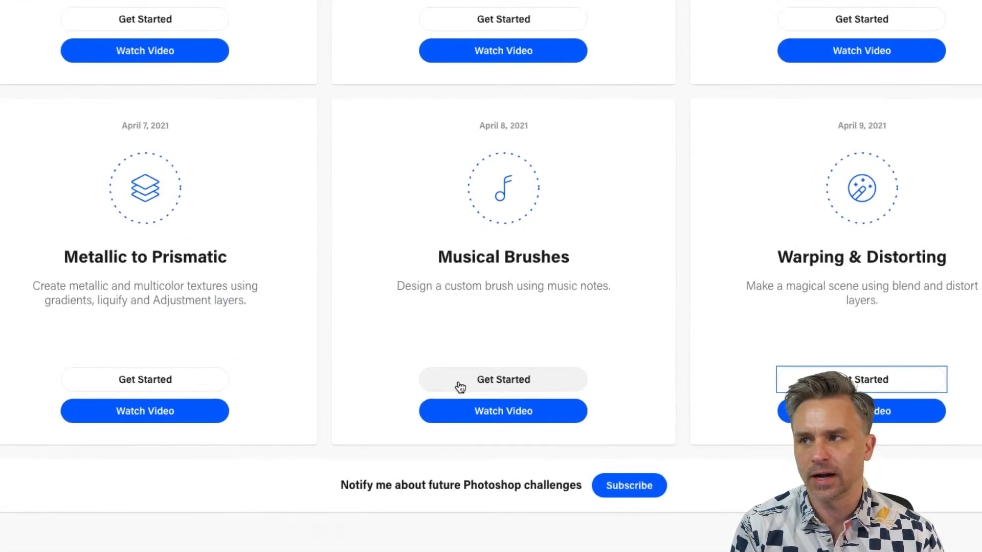
pyautogui.scroll(1, 461, 387)
pyautogui.scroll(20, 931, 408)
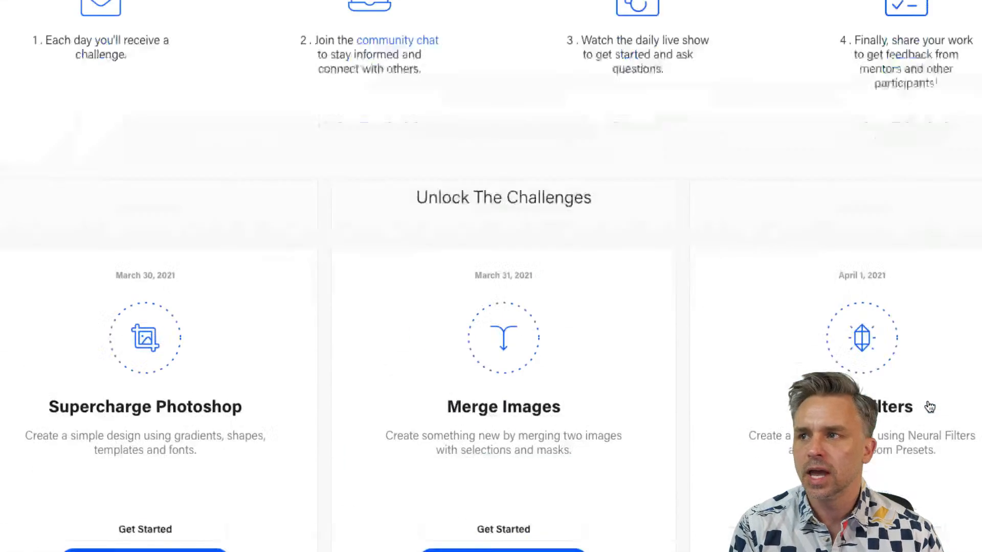
pyautogui.scroll(-6, 929, 405)
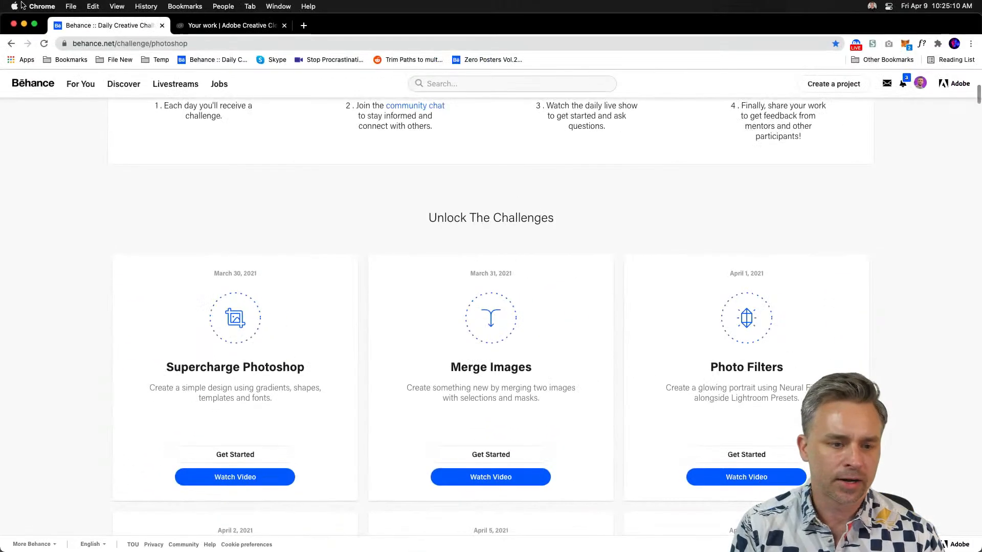
# Step: Minimize Chrome, launch Discord, and switch back to Photoshop while it starts
pyautogui.click(23, 26)
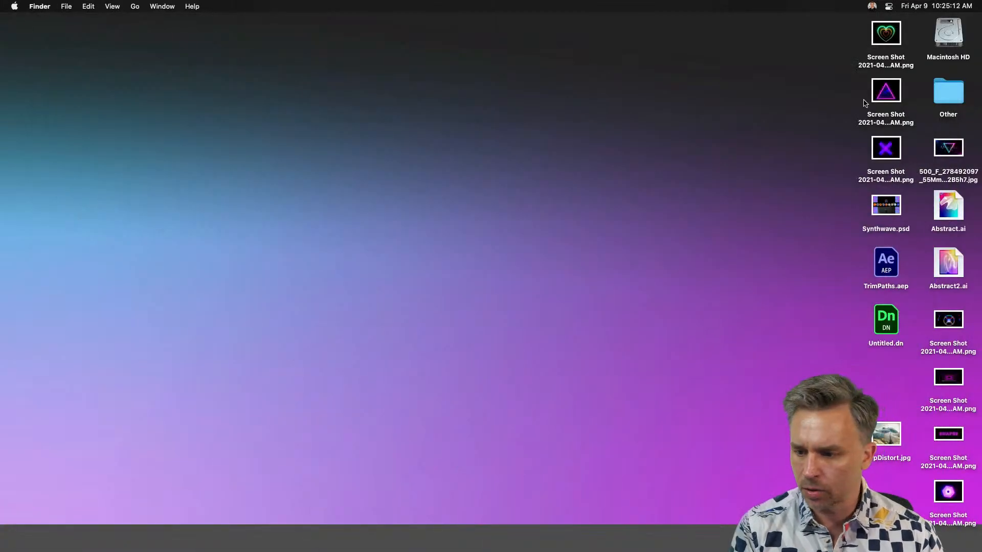
pyautogui.moveTo(563, 551)
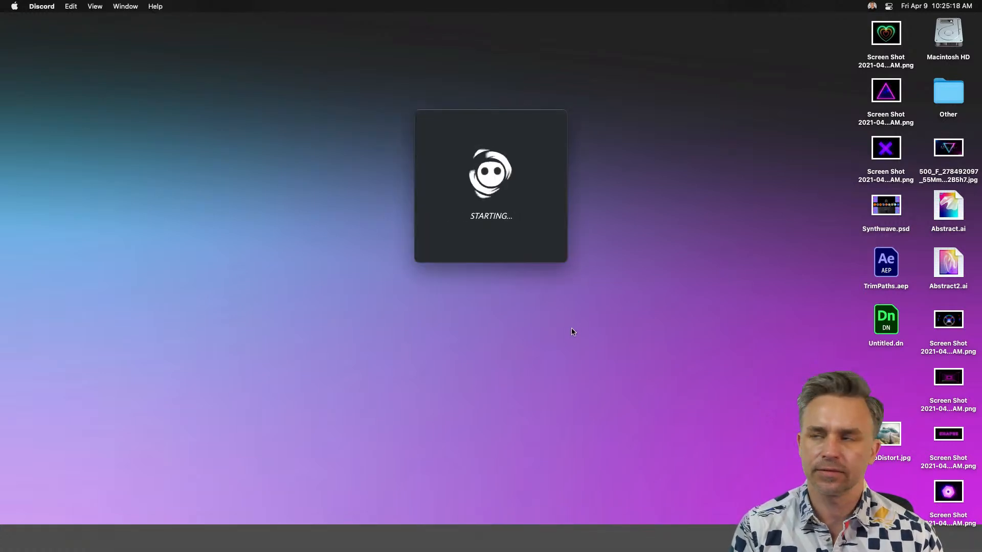
pyautogui.moveTo(380, 550)
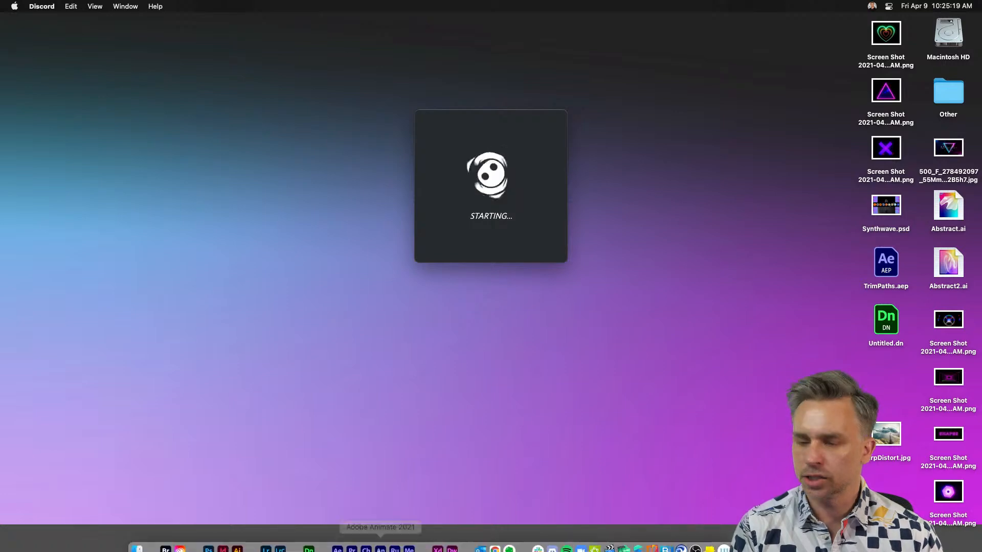
pyautogui.click(205, 543)
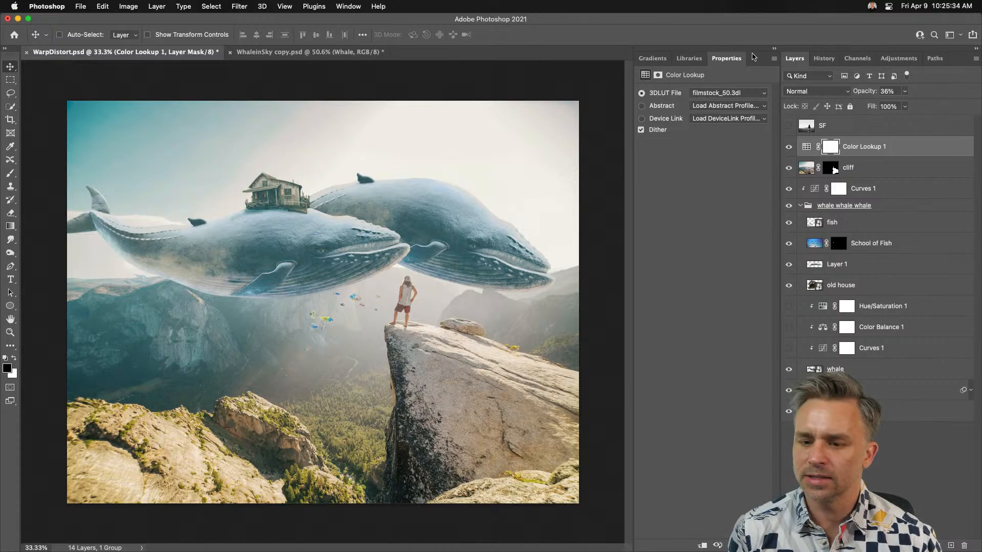
# Step: Collapse the Color Lookup properties to free canvas space and toggle the Color Lookup 1 layer's visibility to compare the image, leaving it hidden
pyautogui.click(772, 49)
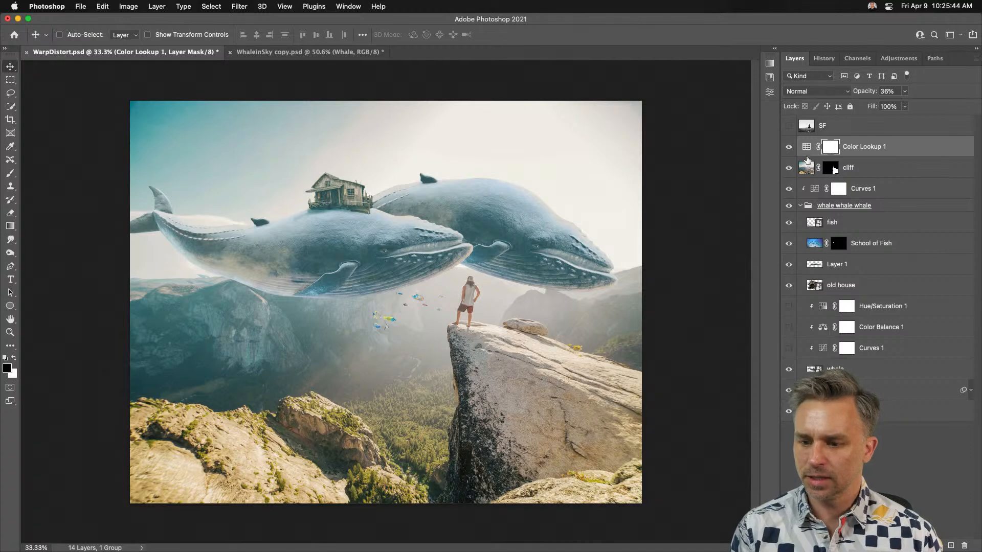
pyautogui.click(788, 148)
pyautogui.click(788, 148)
pyautogui.click(787, 149)
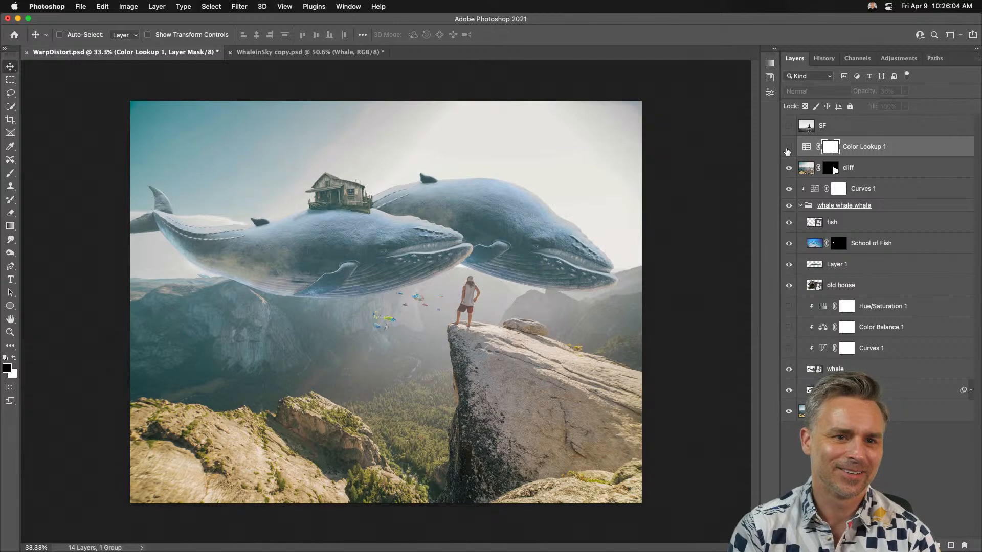
# Step: Bring up the WhaleinSky copy.psd document and view its whale artwork in full-screen mode with the menu bar
pyautogui.press('super+plus')
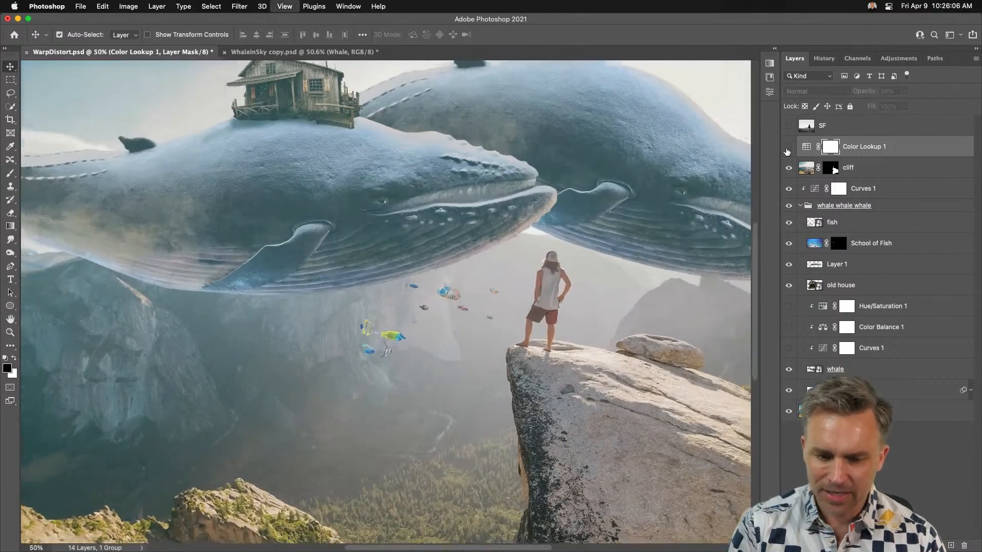
pyautogui.click(270, 53)
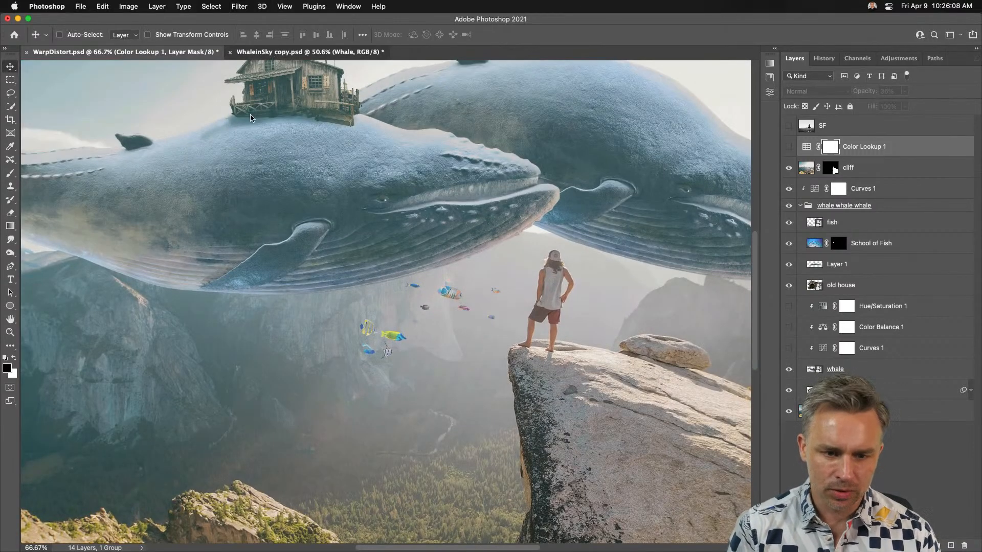
pyautogui.press('f')
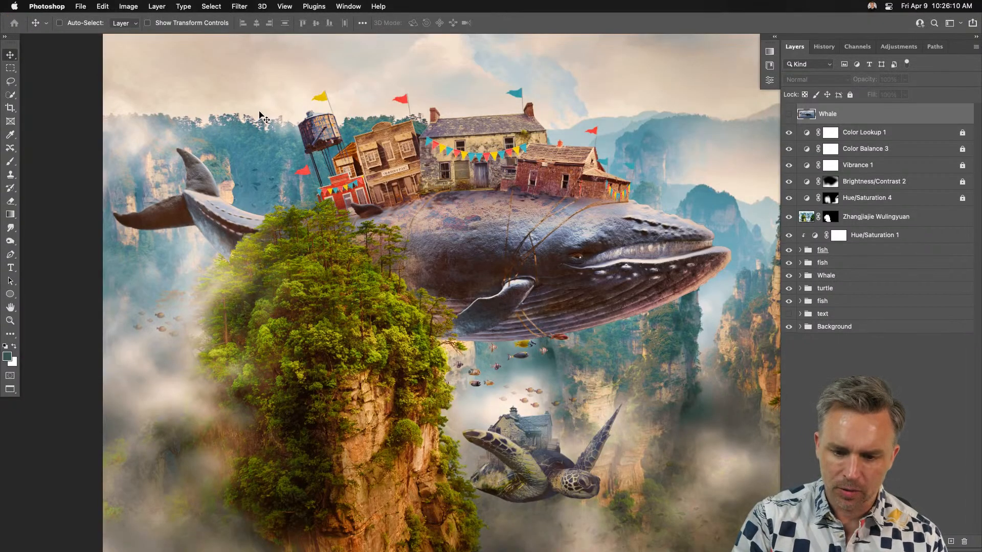